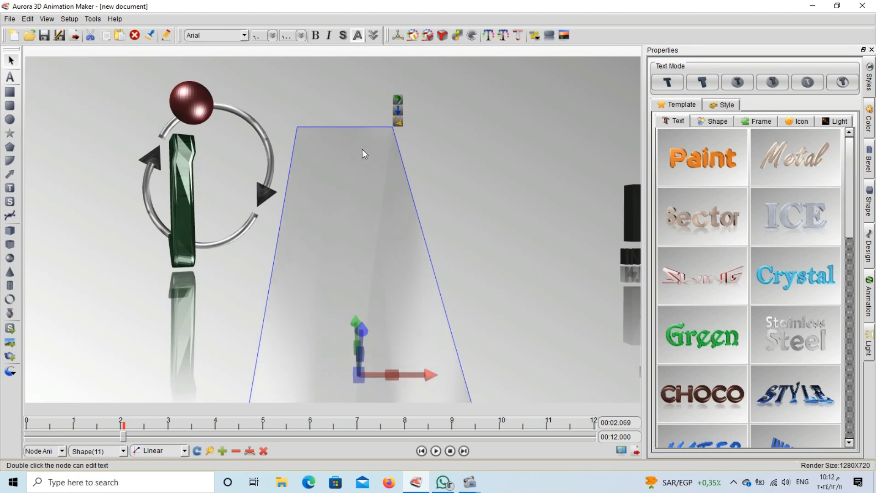
Delete the transparent trapezoid panel beside the green 'i' and switch to the Rectangle tool
{"action": "left_click", "coordinate": [398, 122]}
{"action": "mouse_move", "coordinate": [357, 108]}
{"action": "left_mouse_down"}
{"action": "mouse_move", "coordinate": [319, 101]}
{"action": "mouse_move", "coordinate": [342, 114]}
{"action": "left_mouse_up"}
{"action": "left_click_drag", "start_coordinate": [334, 224], "coordinate": [335, 138]}
{"action": "left_click_drag", "start_coordinate": [358, 347], "coordinate": [360, 310]}
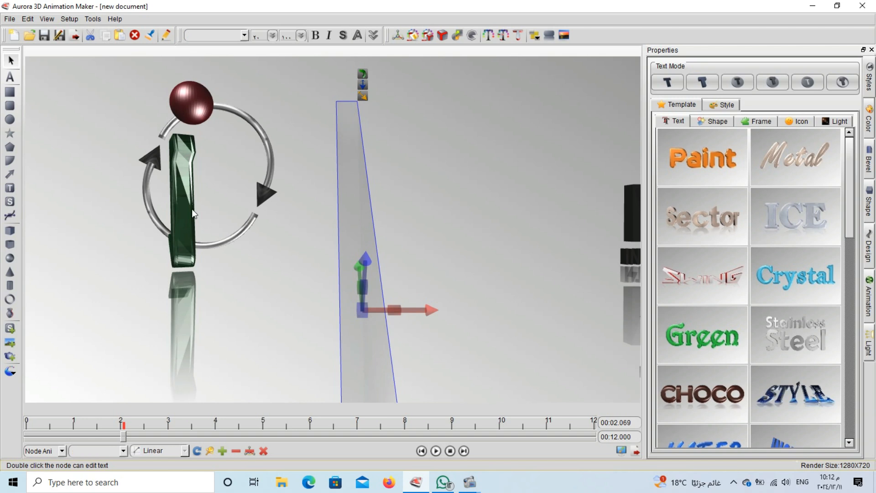
{"action": "key", "text": "Delete"}
{"action": "left_click", "coordinate": [9, 92]}
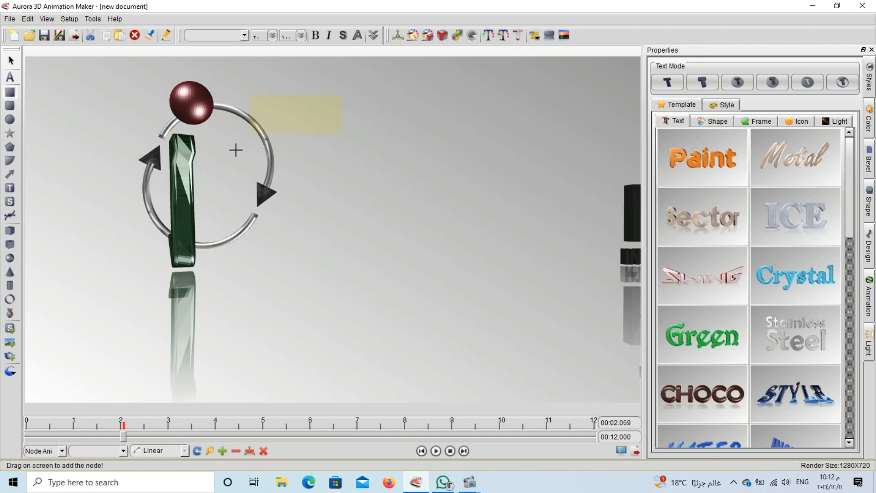
Draw a blue rectangle right of the green 'i' and stretch it into a tall, tilted slab spanning the view height
{"action": "left_click_drag", "start_coordinate": [235, 149], "coordinate": [231, 363]}
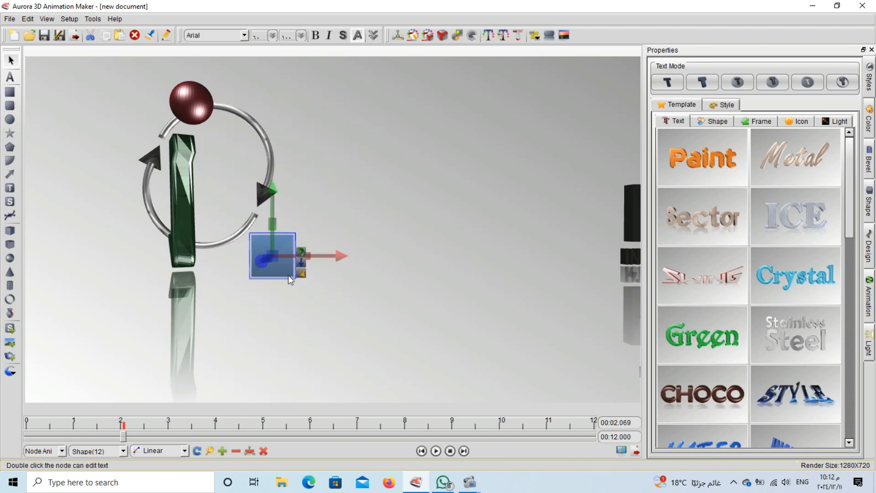
{"action": "left_click_drag", "start_coordinate": [284, 252], "coordinate": [725, 237]}
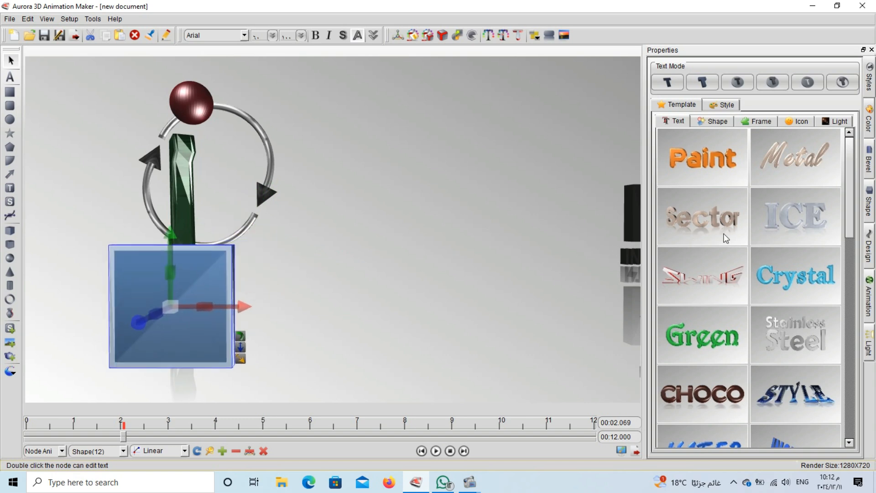
{"action": "left_click_drag", "start_coordinate": [209, 287], "coordinate": [409, 252]}
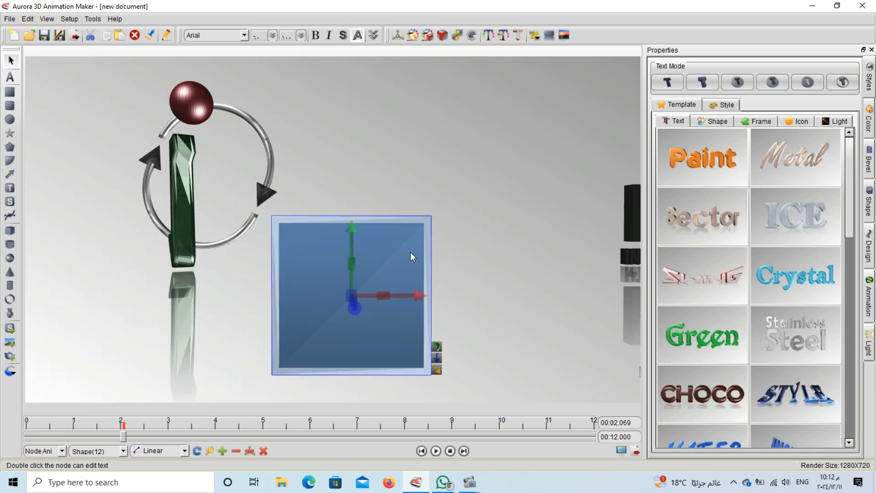
{"action": "left_click_drag", "start_coordinate": [349, 294], "coordinate": [353, 120]}
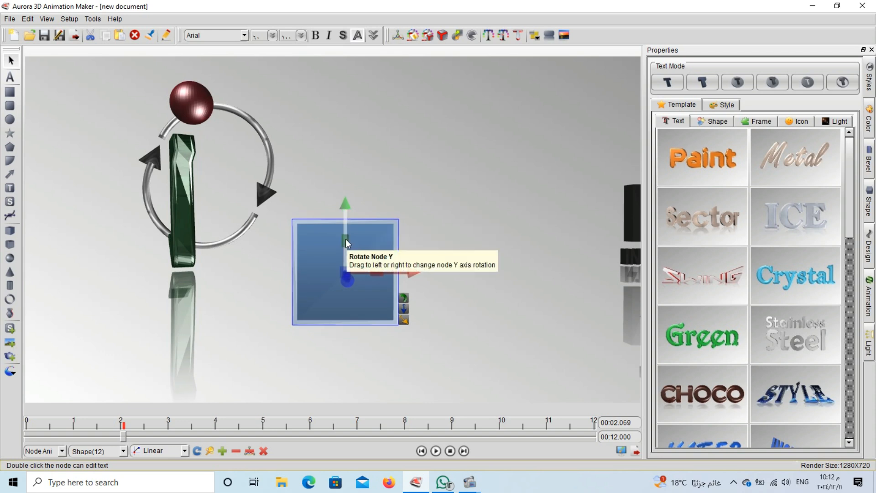
{"action": "mouse_move", "coordinate": [346, 239]}
{"action": "left_mouse_down"}
{"action": "mouse_move", "coordinate": [347, 187]}
{"action": "mouse_move", "coordinate": [344, 256]}
{"action": "left_mouse_up"}
{"action": "left_click_drag", "start_coordinate": [335, 119], "coordinate": [332, 52]}
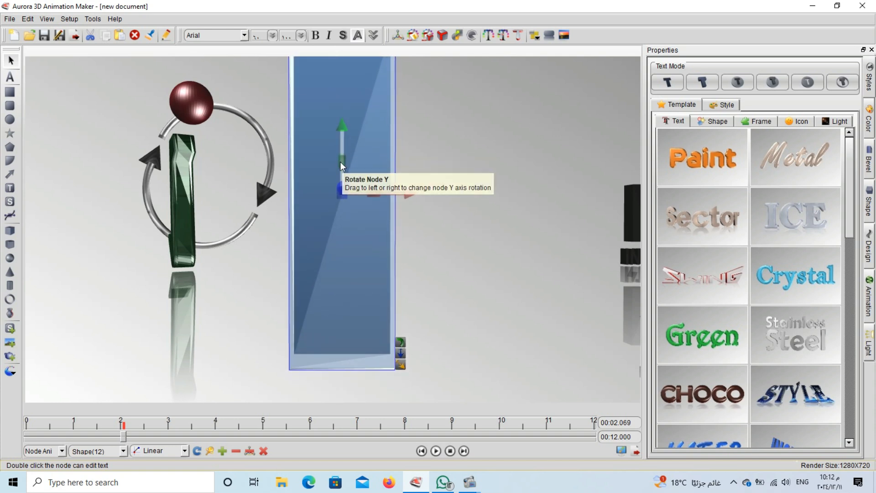
{"action": "left_click_drag", "start_coordinate": [340, 162], "coordinate": [359, 386]}
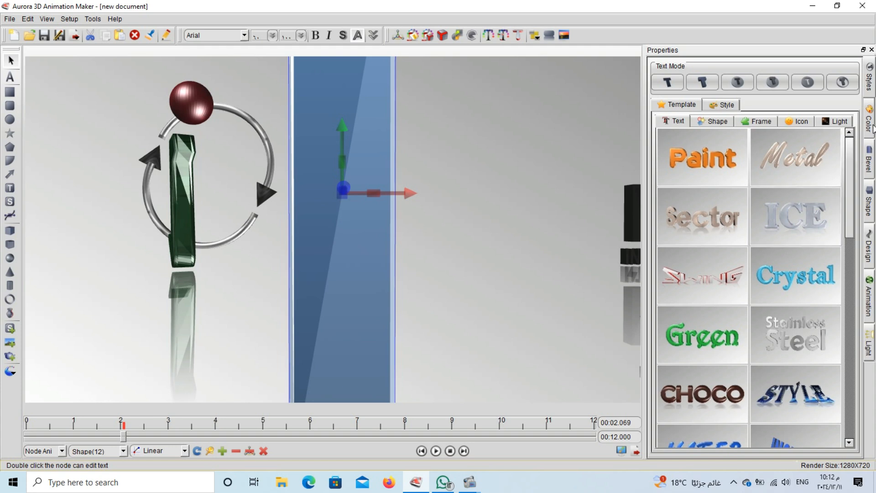
{"action": "left_click", "coordinate": [866, 209]}
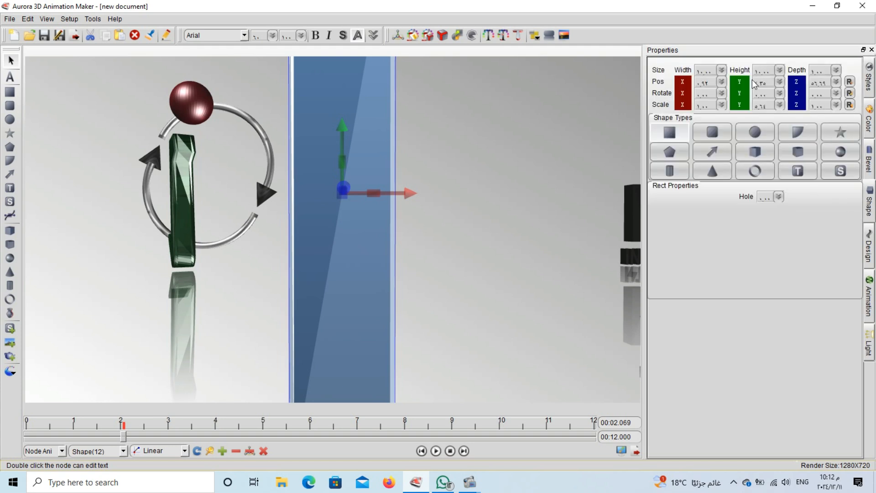
Increase the rectangle's X and Y scale, reposition it, and lower Pos Z to push it far back
{"action": "left_click", "coordinate": [721, 82]}
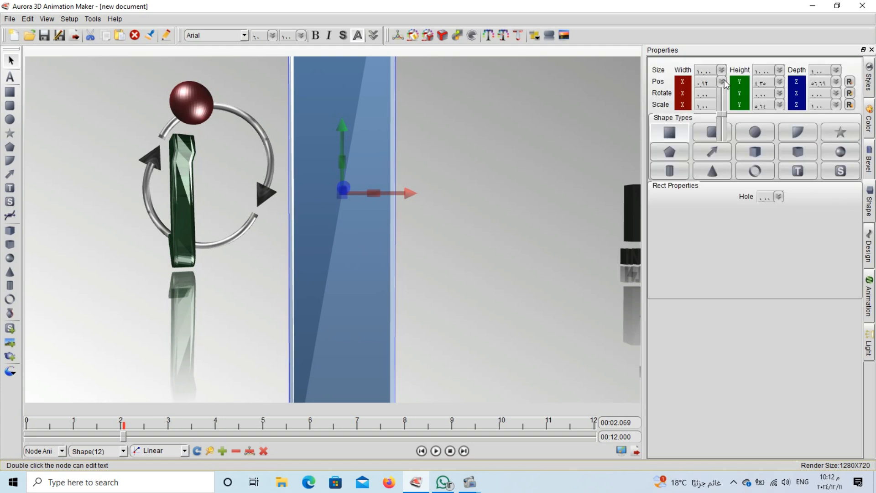
{"action": "left_click", "coordinate": [679, 91]}
{"action": "mouse_move", "coordinate": [720, 160]}
{"action": "left_mouse_down"}
{"action": "mouse_move", "coordinate": [721, 144]}
{"action": "mouse_move", "coordinate": [719, 155]}
{"action": "left_mouse_up"}
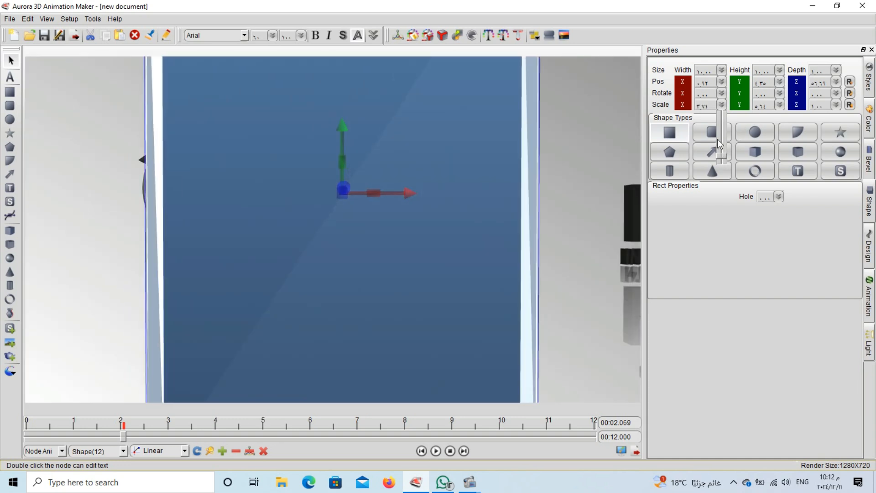
{"action": "left_click", "coordinate": [779, 106]}
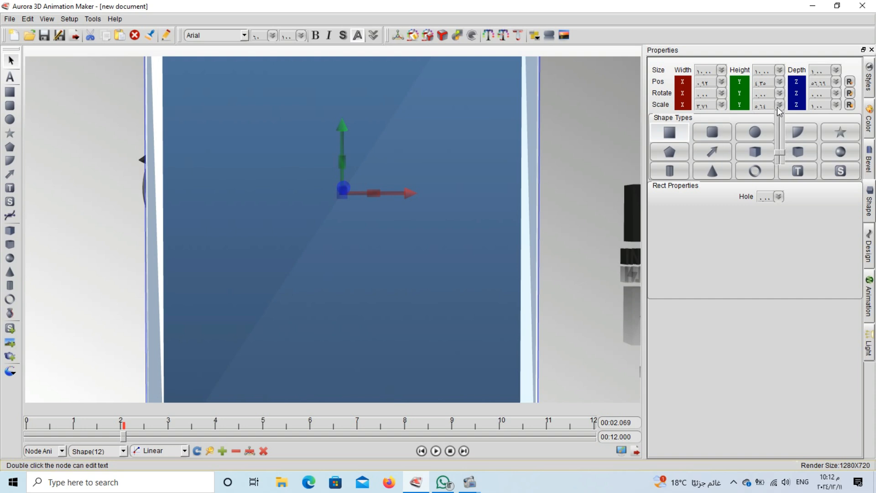
{"action": "left_click_drag", "start_coordinate": [778, 156], "coordinate": [775, 67]}
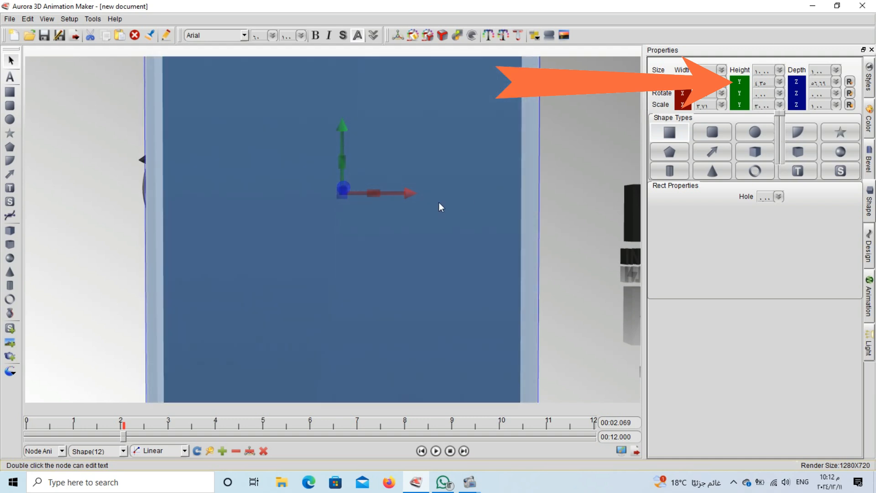
{"action": "left_click_drag", "start_coordinate": [438, 207], "coordinate": [738, 254]}
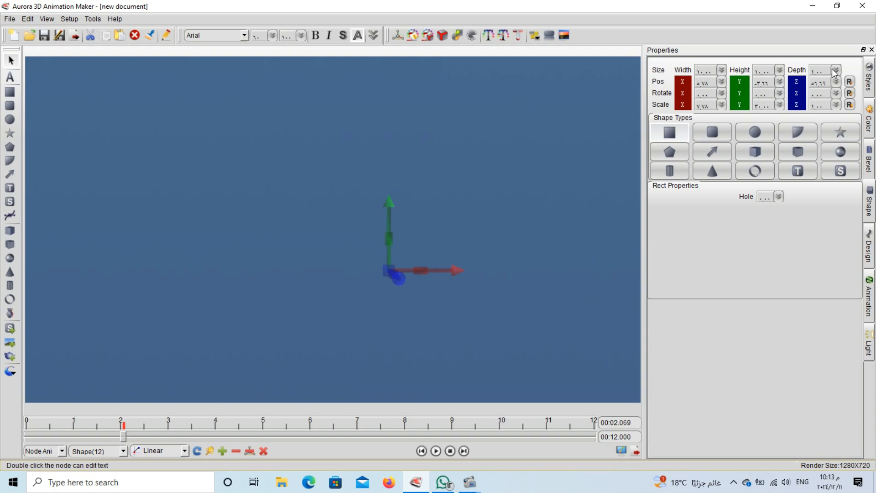
{"action": "left_click", "coordinate": [836, 82]}
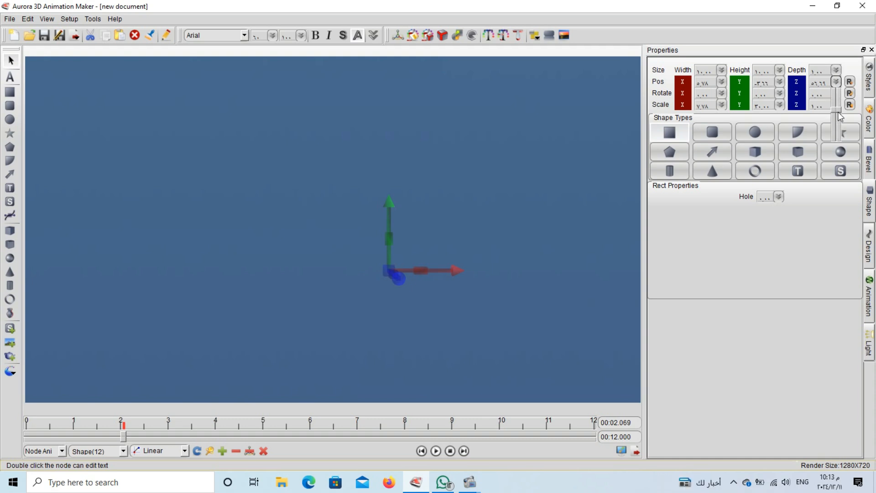
{"action": "left_click_drag", "start_coordinate": [838, 111], "coordinate": [827, 147]}
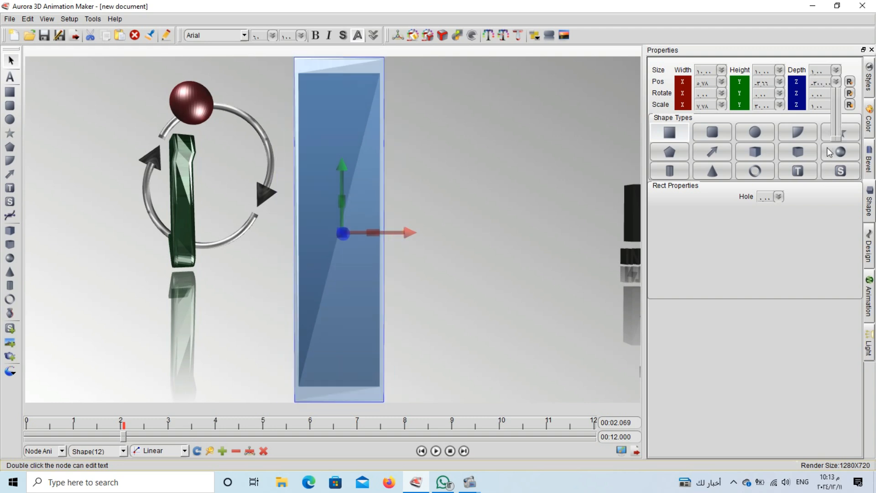
Raise the rectangle's Depth and Scale Z to make it thicker
{"action": "left_click", "coordinate": [794, 109]}
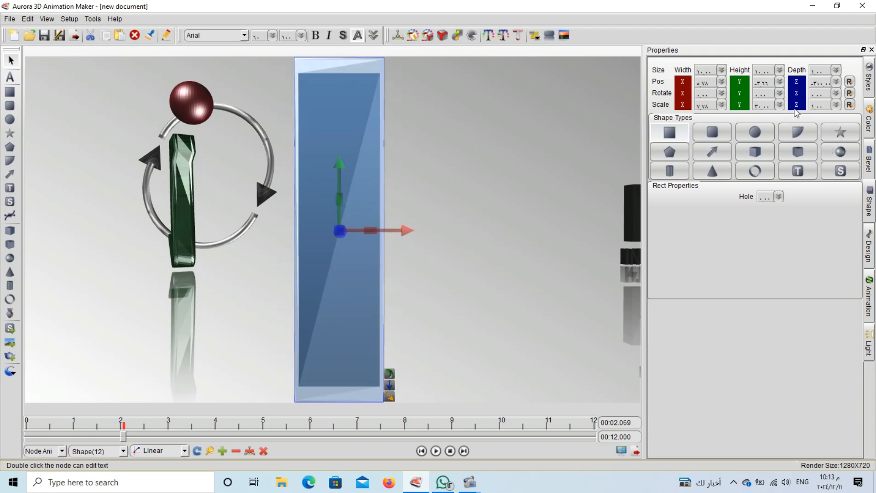
{"action": "left_click", "coordinate": [835, 70]}
{"action": "left_click", "coordinate": [839, 121]}
{"action": "mouse_move", "coordinate": [840, 114]}
{"action": "left_mouse_down"}
{"action": "mouse_move", "coordinate": [839, 101]}
{"action": "mouse_move", "coordinate": [836, 120]}
{"action": "left_mouse_up"}
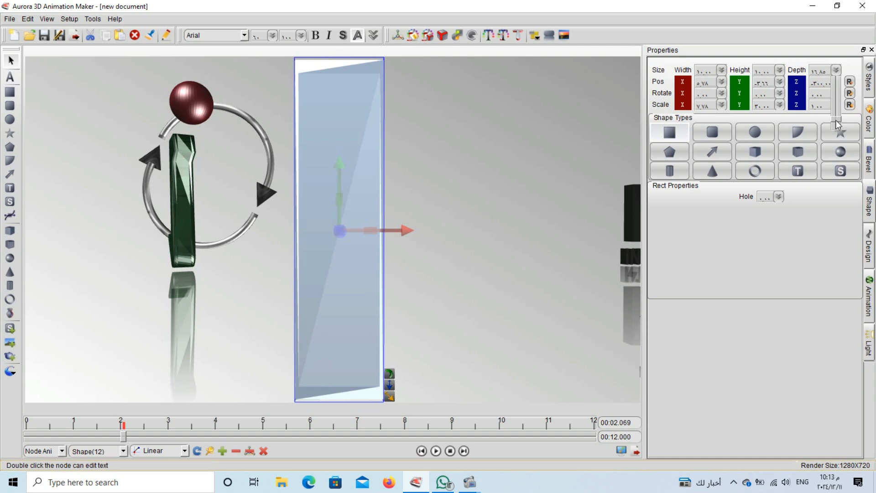
{"action": "left_click", "coordinate": [779, 82]}
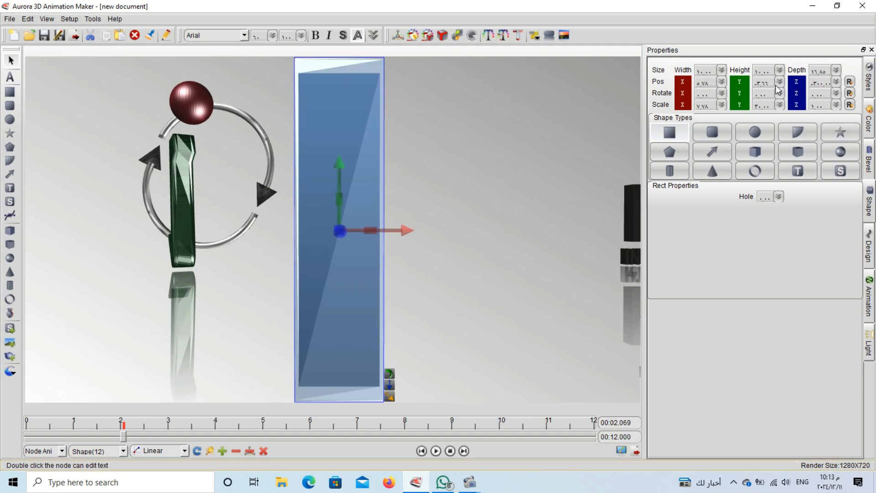
{"action": "left_click", "coordinate": [755, 105]}
{"action": "left_click", "coordinate": [779, 105]}
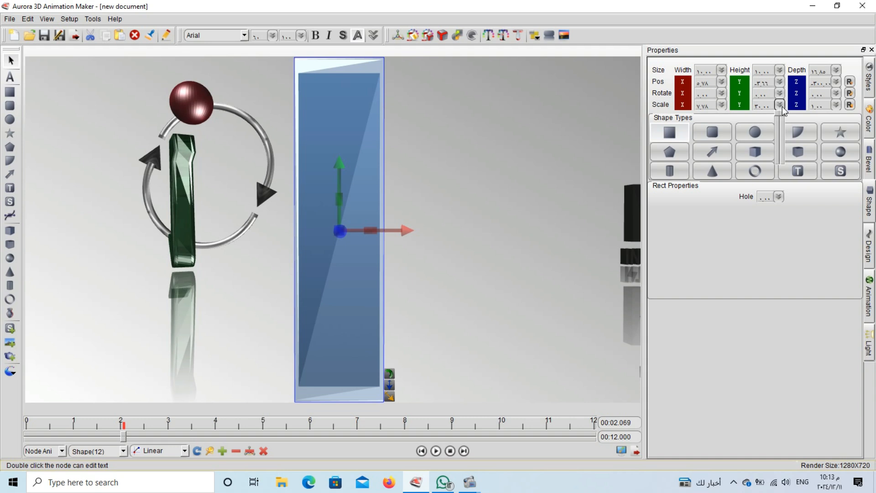
{"action": "left_click", "coordinate": [836, 105]}
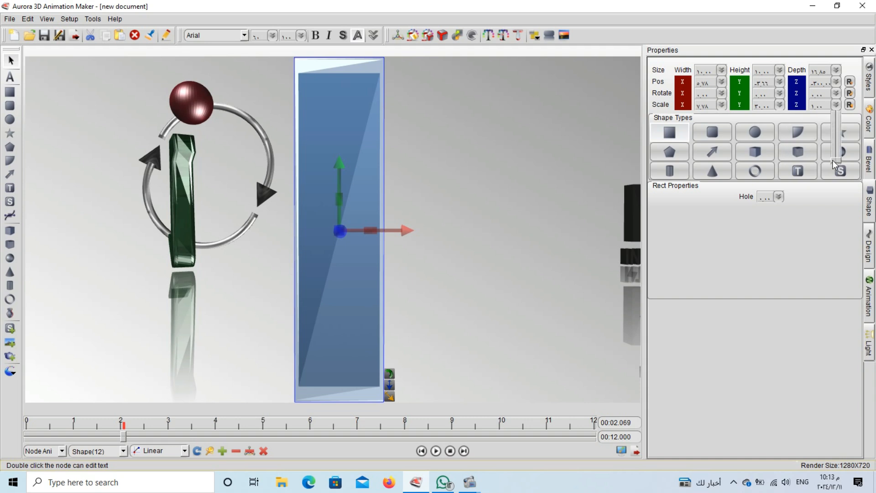
{"action": "left_click_drag", "start_coordinate": [832, 160], "coordinate": [831, 50]}
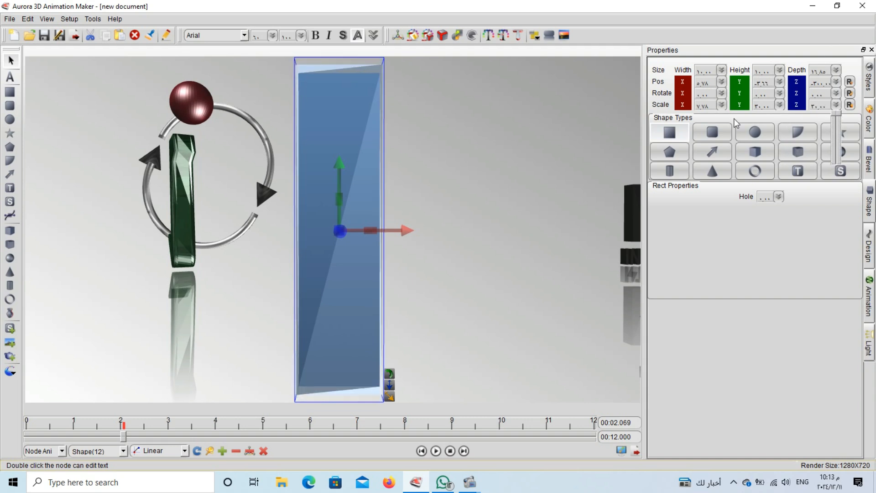
Widen the panel through Scale X, entering 1010 and tripling its width into a broad backdrop
{"action": "left_click", "coordinate": [722, 106]}
{"action": "left_click_drag", "start_coordinate": [720, 150], "coordinate": [724, 57]}
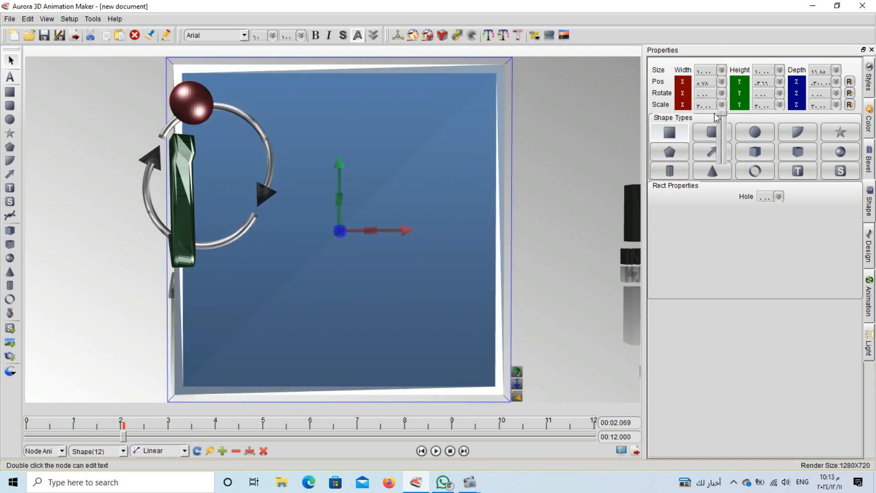
{"action": "left_click", "coordinate": [439, 175]}
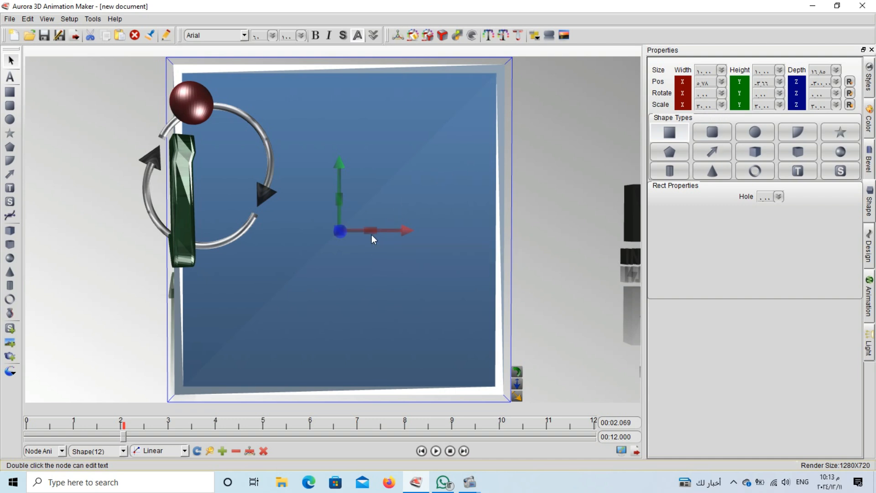
{"action": "left_click_drag", "start_coordinate": [373, 232], "coordinate": [680, 243]}
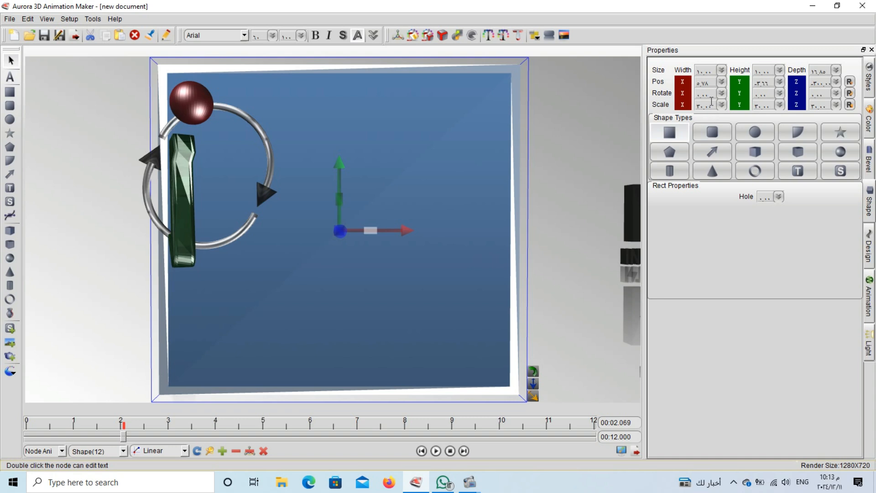
{"action": "type", "text": "10"}
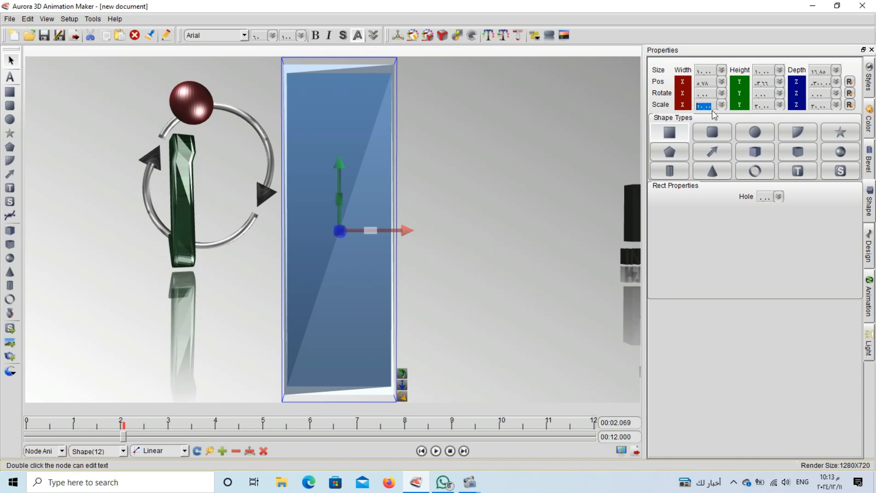
{"action": "type", "text": "10"}
{"action": "left_click", "coordinate": [721, 105]}
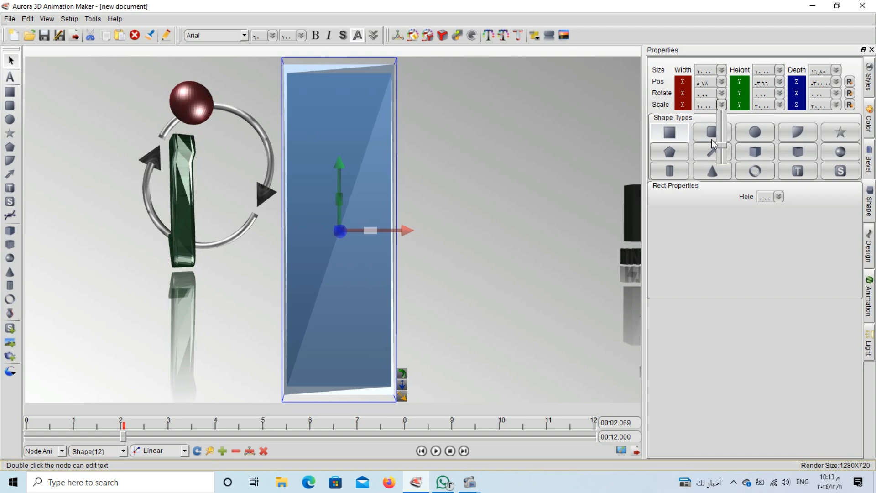
{"action": "left_click_drag", "start_coordinate": [721, 145], "coordinate": [723, 112]}
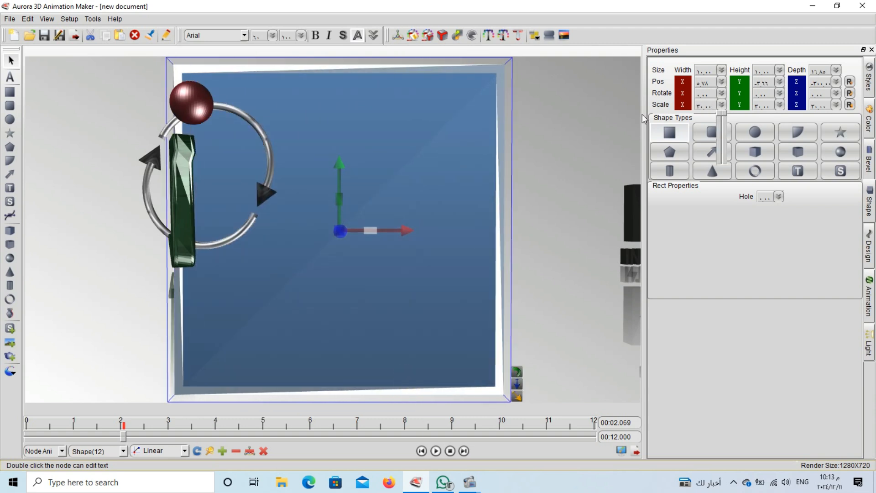
Stretch, widen, raise and deepen the blue panel with the gizmo until it fills the viewport
{"action": "left_click_drag", "start_coordinate": [378, 175], "coordinate": [379, 173]}
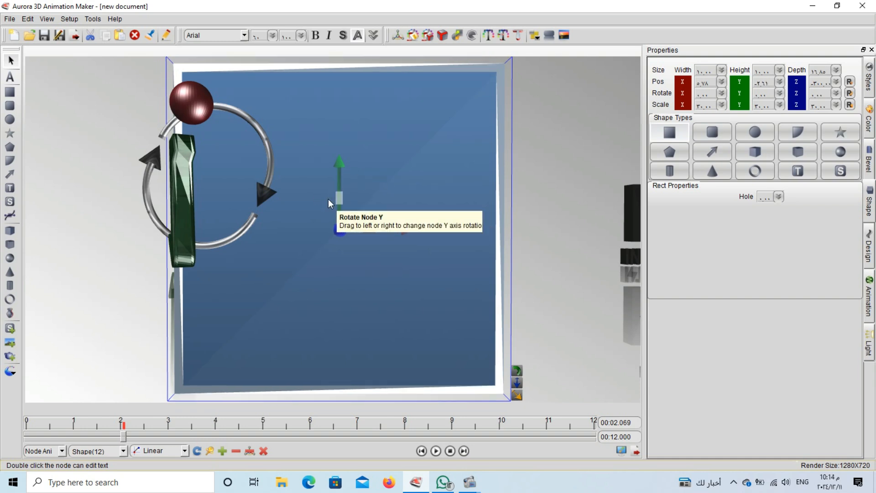
{"action": "left_click_drag", "start_coordinate": [342, 198], "coordinate": [740, 113]}
{"action": "left_click_drag", "start_coordinate": [421, 294], "coordinate": [413, 254]}
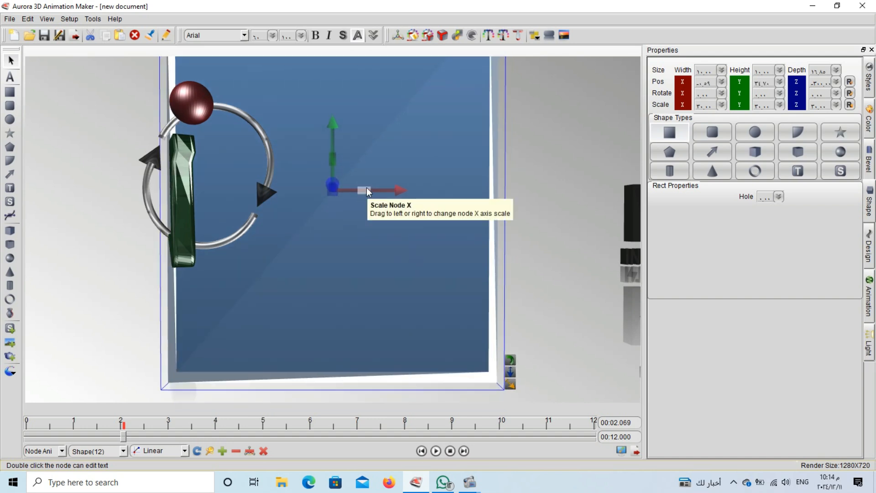
{"action": "left_click_drag", "start_coordinate": [365, 193], "coordinate": [706, 227]}
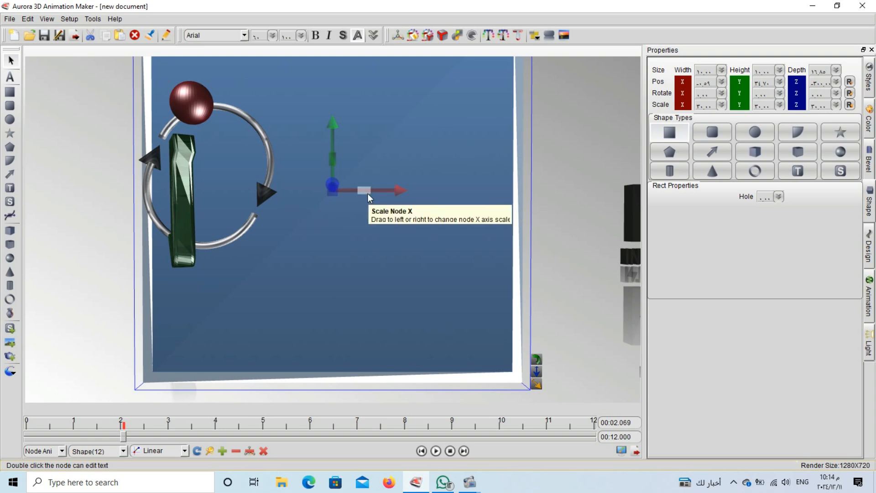
{"action": "left_click_drag", "start_coordinate": [367, 193], "coordinate": [368, 255]}
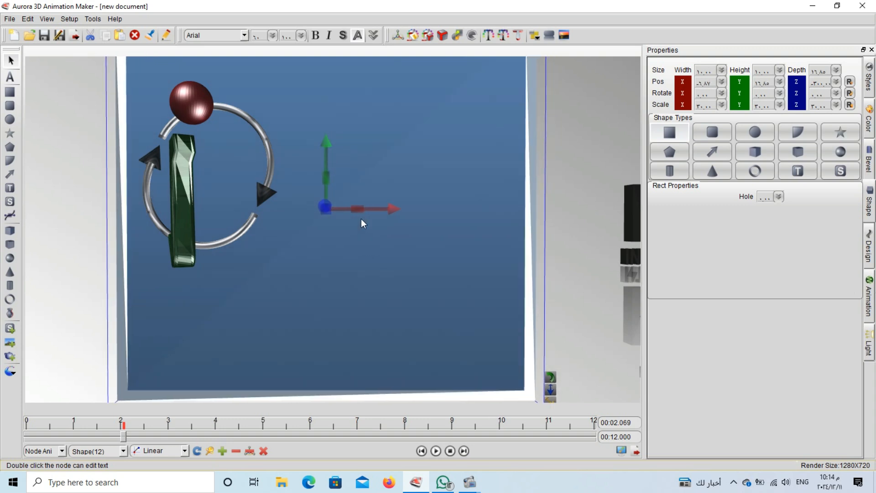
{"action": "left_click_drag", "start_coordinate": [357, 212], "coordinate": [561, 232]}
{"action": "left_click_drag", "start_coordinate": [265, 238], "coordinate": [293, 215]}
{"action": "left_click_drag", "start_coordinate": [516, 348], "coordinate": [719, 397]}
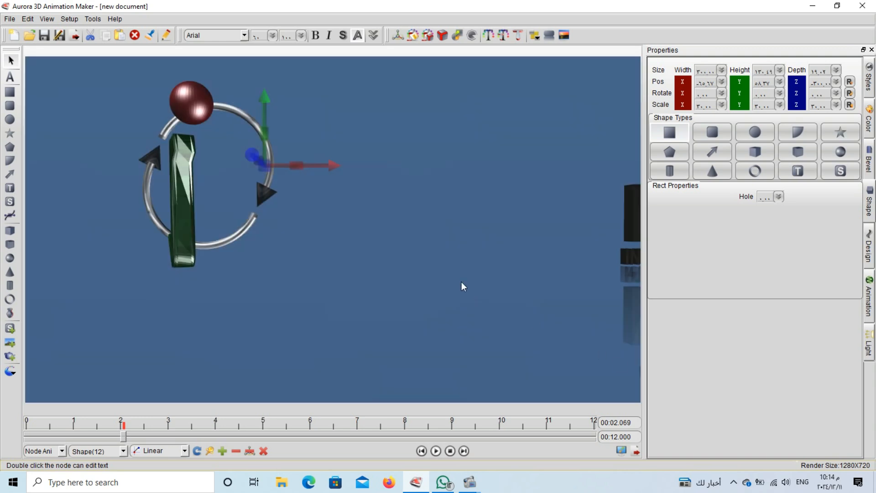
Colour the background panel's sides and front face teal
{"action": "left_click", "coordinate": [868, 122]}
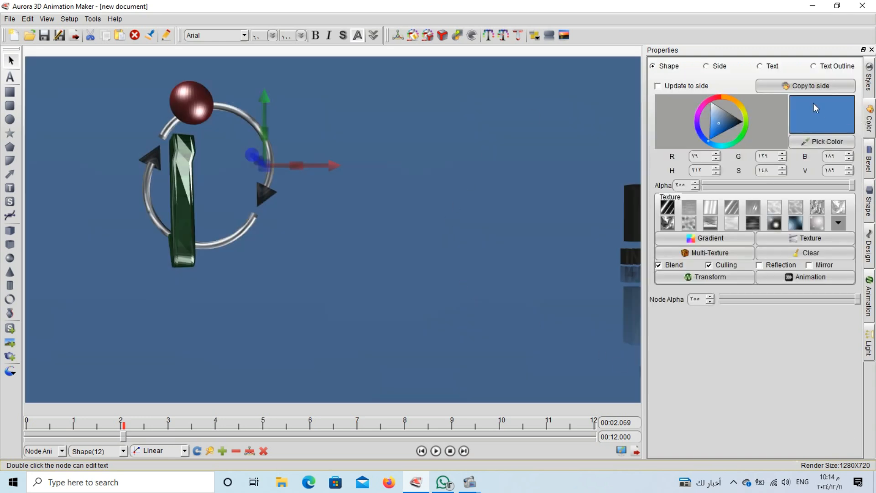
{"action": "left_click", "coordinate": [730, 146]}
{"action": "left_click", "coordinate": [724, 136]}
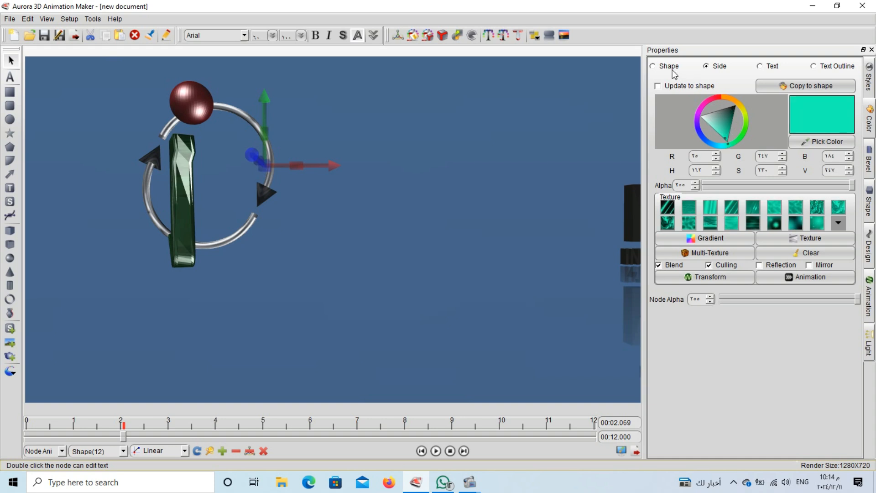
{"action": "left_click", "coordinate": [671, 68]}
{"action": "left_click", "coordinate": [724, 145]}
{"action": "left_click_drag", "start_coordinate": [724, 139], "coordinate": [725, 136]}
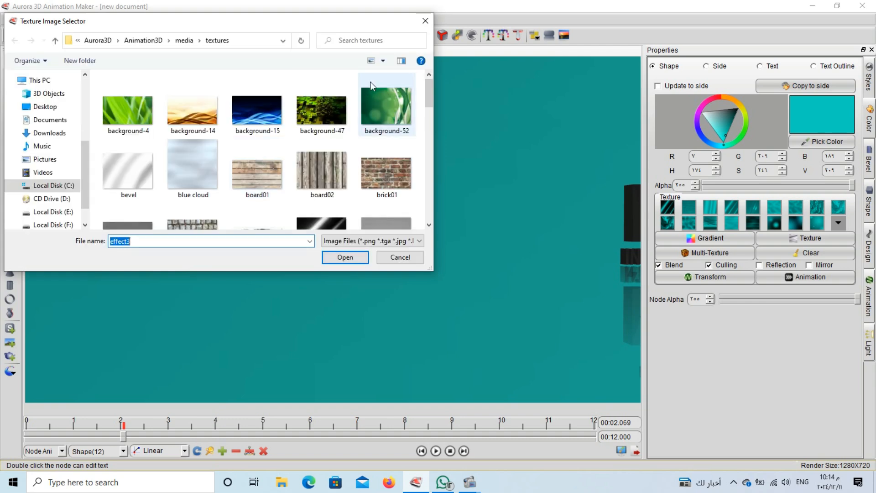
Apply the bevel texture to the background with Reflection and Mirror enabled
{"action": "left_click", "coordinate": [138, 115]}
{"action": "left_click", "coordinate": [148, 178]}
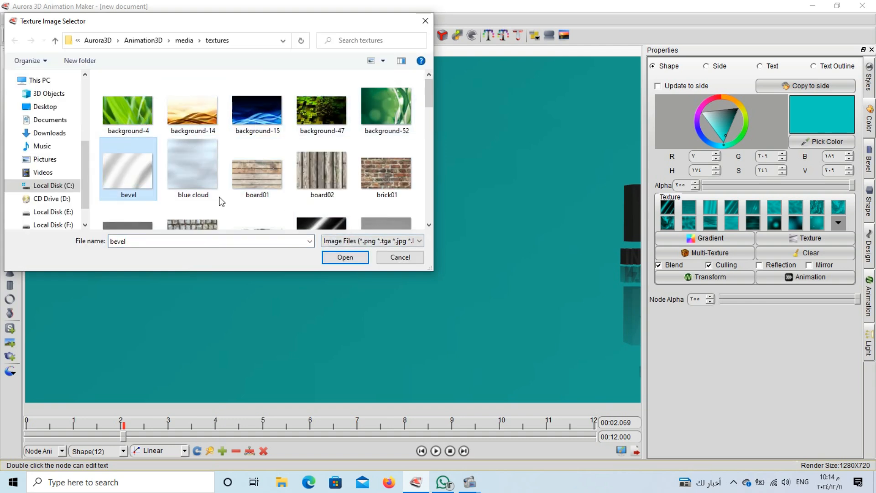
{"action": "left_click", "coordinate": [344, 256]}
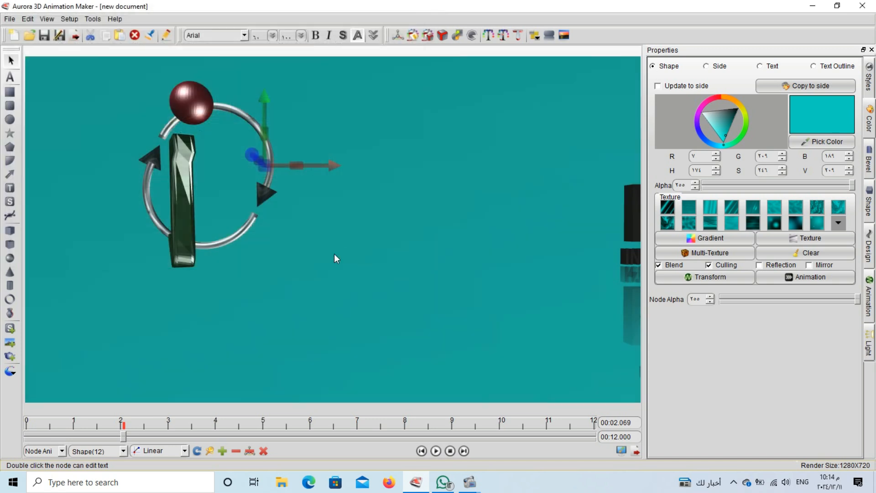
{"action": "left_click", "coordinate": [786, 268]}
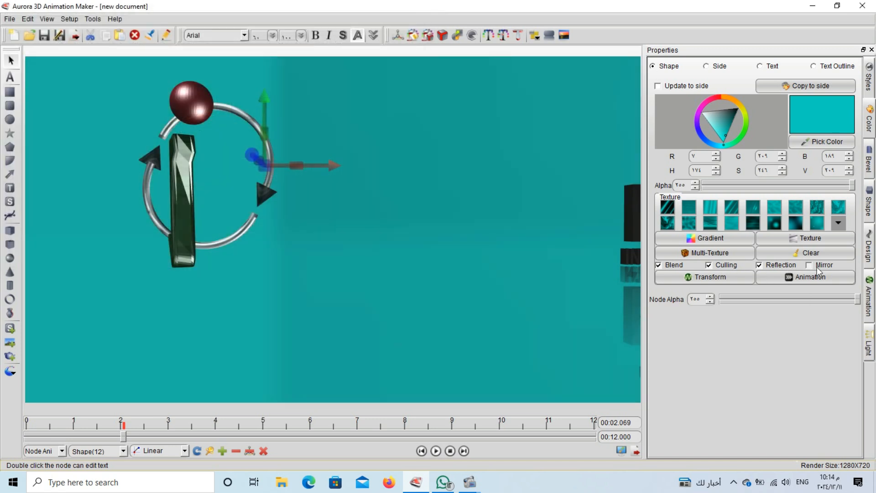
{"action": "left_click", "coordinate": [820, 269]}
Set the texture transform template to Horizontal scale half
{"action": "left_click", "coordinate": [739, 282]}
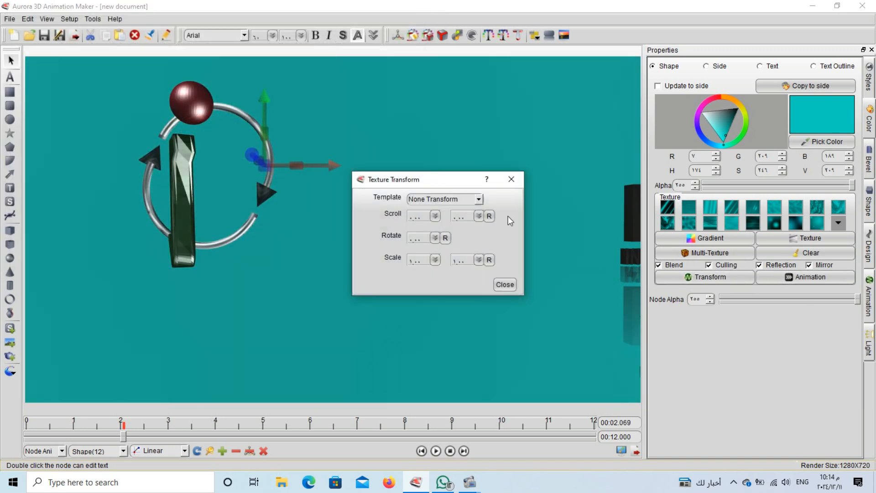
{"action": "left_click", "coordinate": [478, 199]}
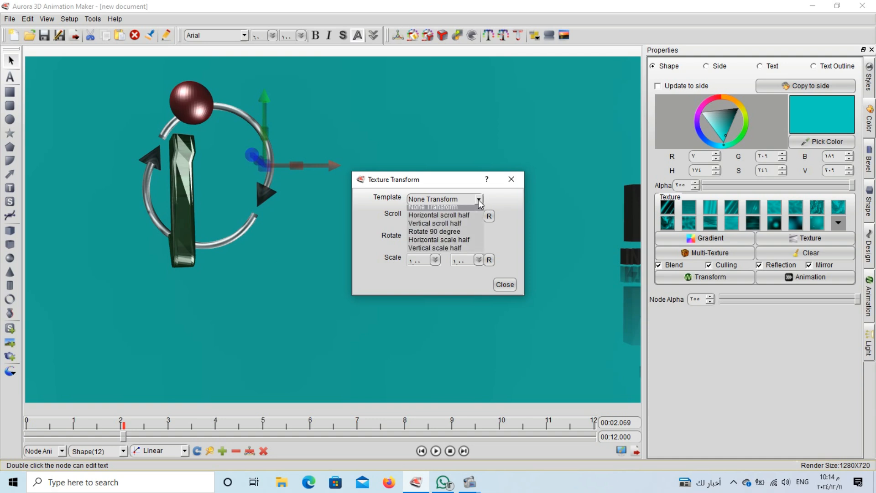
{"action": "left_click", "coordinate": [455, 239]}
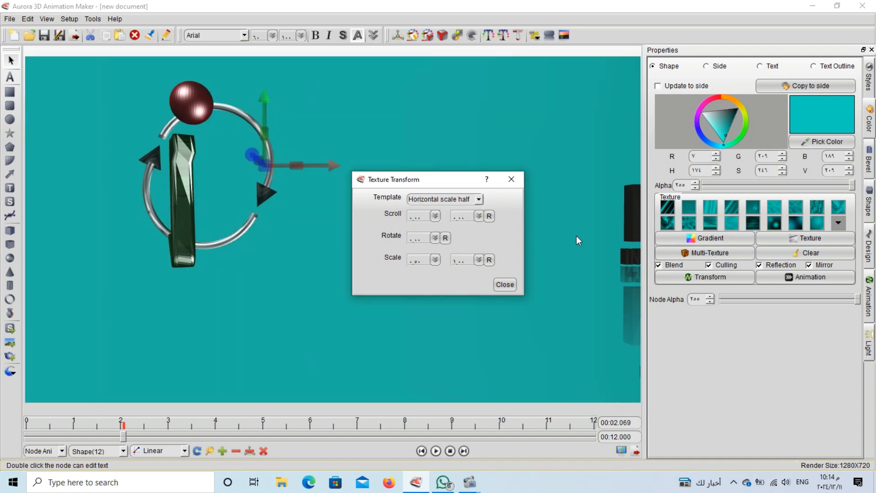
Set the texture animation template to Horizontal scroll half
{"action": "left_click", "coordinate": [515, 281]}
{"action": "left_click", "coordinate": [811, 278]}
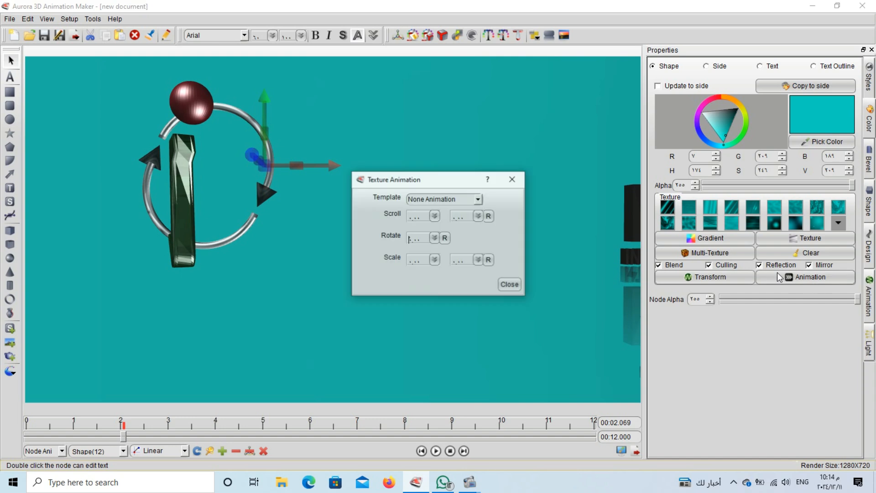
{"action": "left_click", "coordinate": [478, 199]}
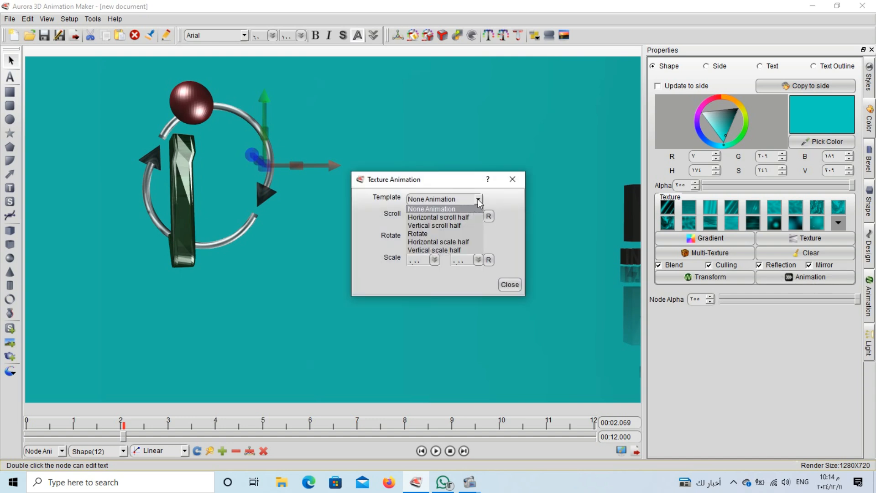
{"action": "left_click", "coordinate": [465, 238]}
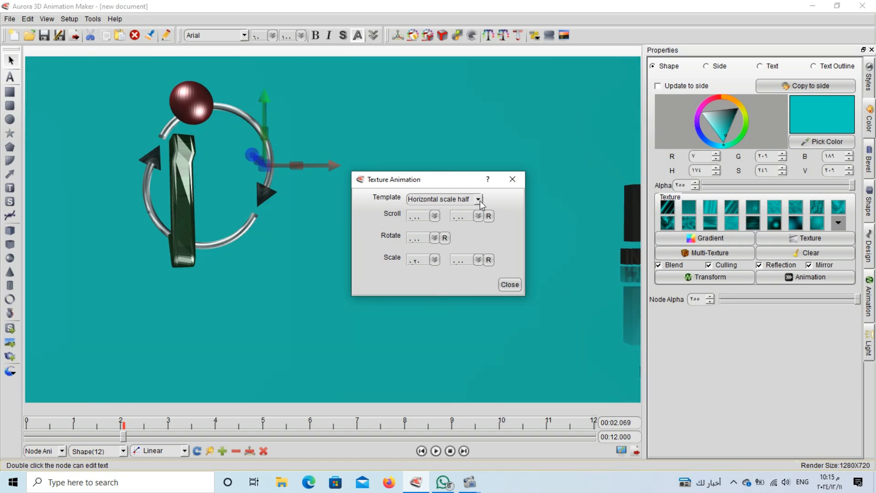
{"action": "left_click", "coordinate": [479, 199]}
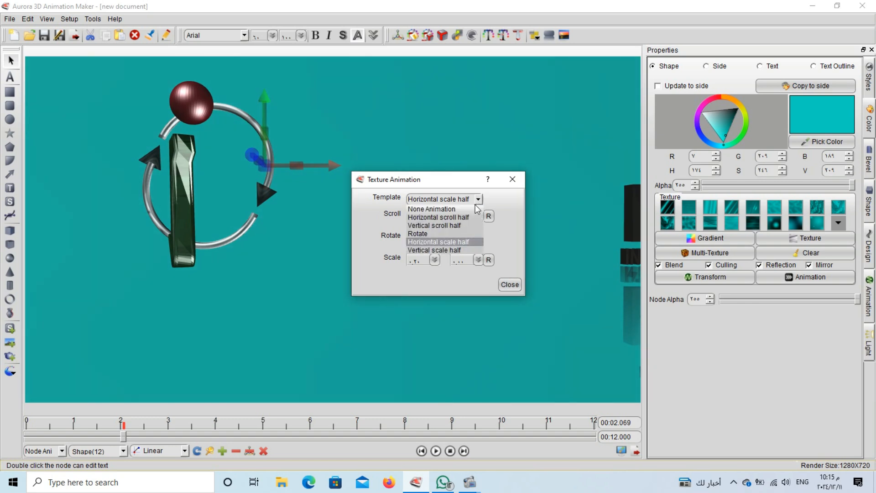
{"action": "left_click", "coordinate": [465, 213]}
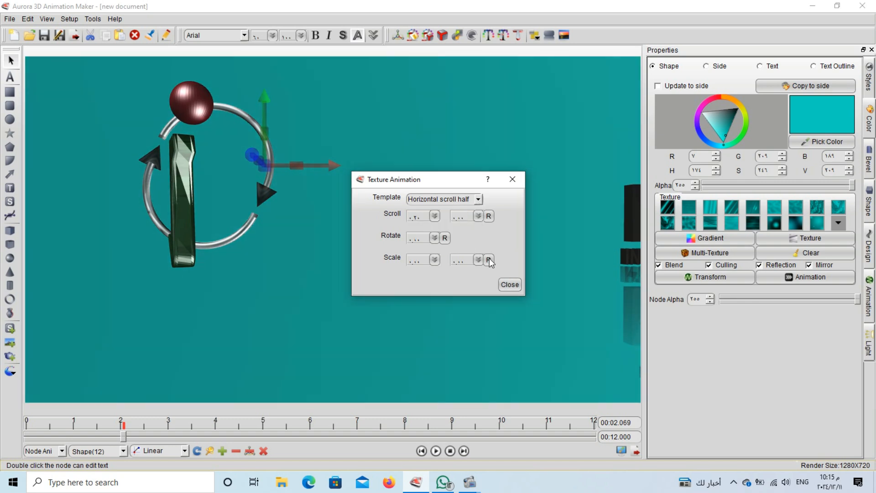
{"action": "left_click", "coordinate": [509, 284]}
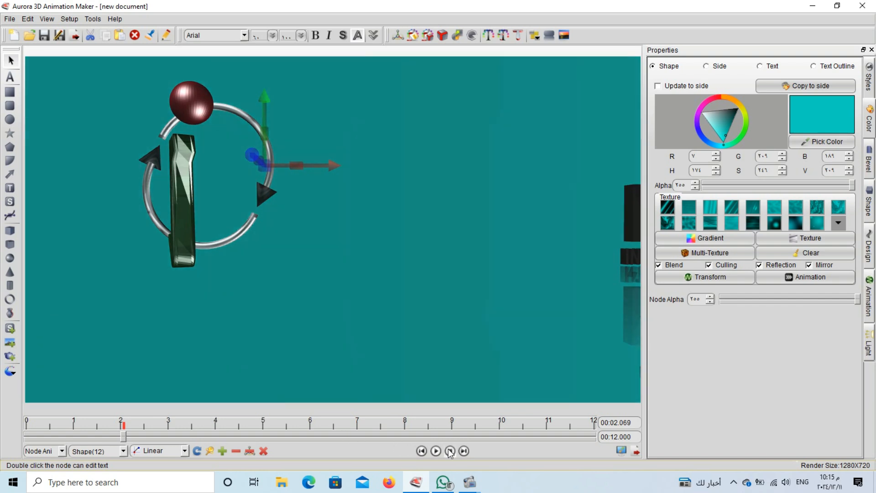
Play the animation preview, pause it partway, then rewind to 0 s
{"action": "left_click", "coordinate": [450, 451]}
{"action": "left_click", "coordinate": [436, 451]}
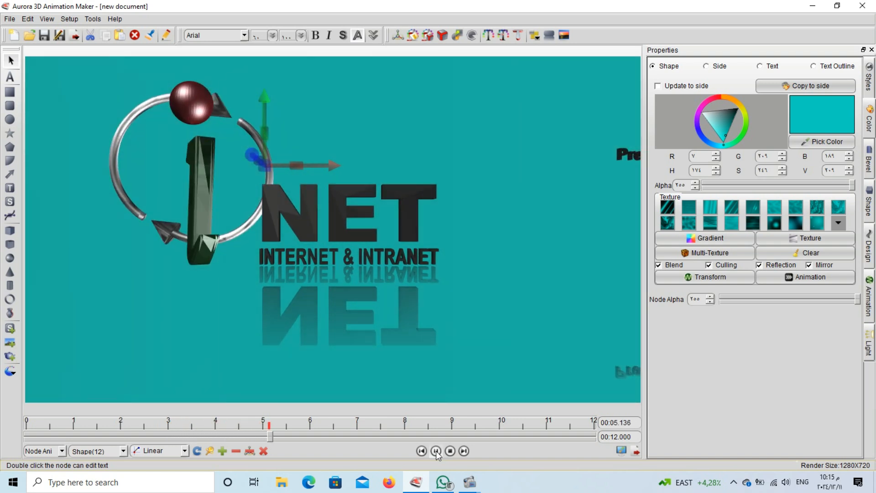
{"action": "left_click", "coordinate": [436, 451]}
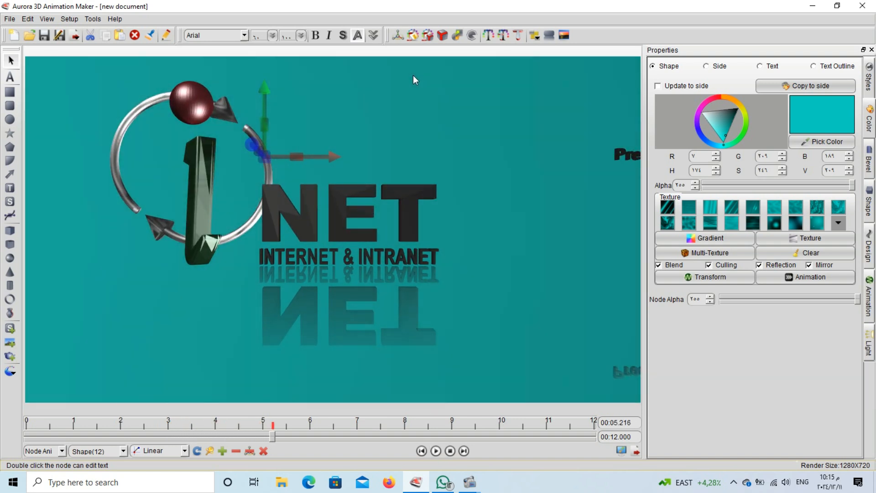
{"action": "left_click_drag", "start_coordinate": [412, 75], "coordinate": [459, 108]}
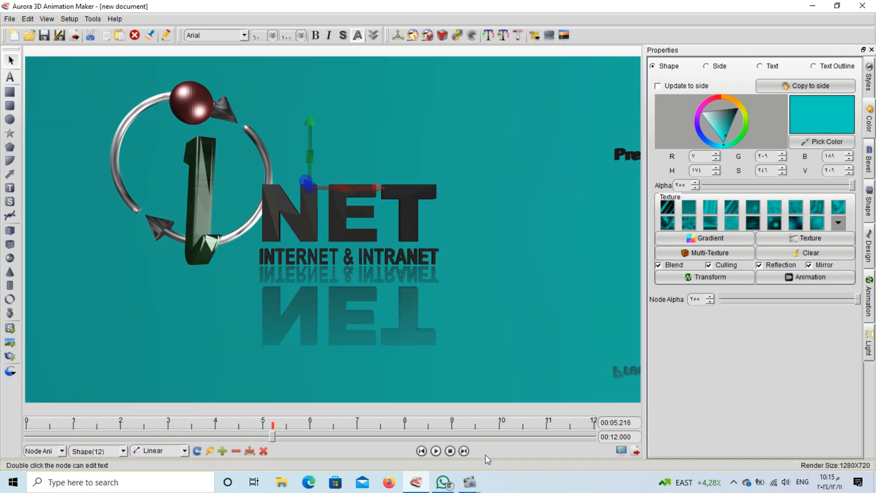
{"action": "left_click", "coordinate": [450, 451]}
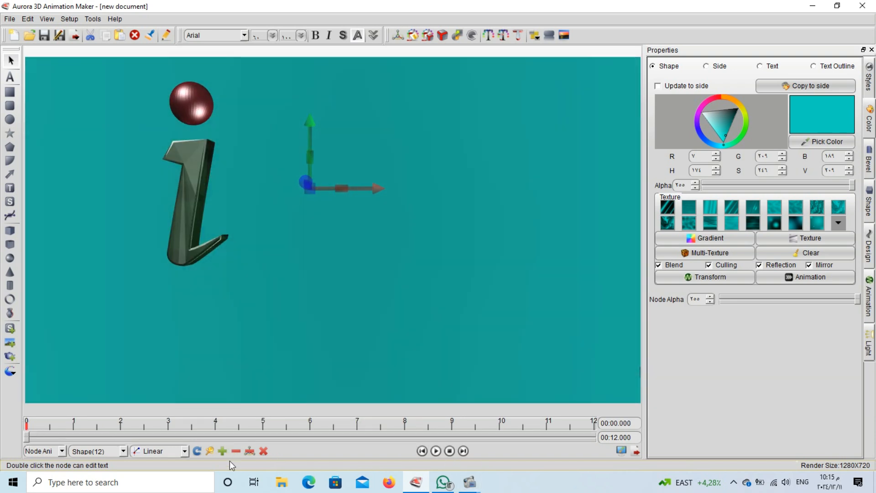
Rotate and tilt the background at the 8-second mark and add a keyframe there
{"action": "left_click", "coordinate": [209, 436]}
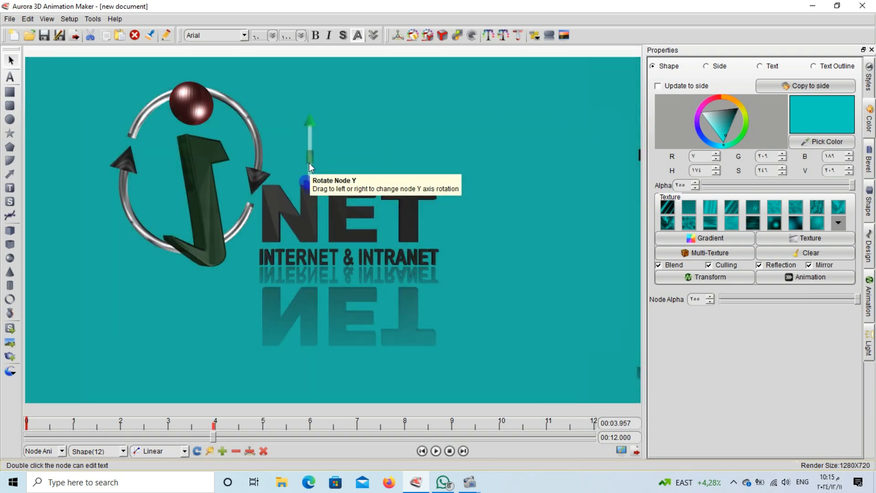
{"action": "mouse_move", "coordinate": [308, 162]}
{"action": "left_mouse_down"}
{"action": "mouse_move", "coordinate": [358, 186]}
{"action": "mouse_move", "coordinate": [347, 240]}
{"action": "mouse_move", "coordinate": [316, 212]}
{"action": "mouse_move", "coordinate": [363, 220]}
{"action": "mouse_move", "coordinate": [527, 211]}
{"action": "mouse_move", "coordinate": [461, 221]}
{"action": "left_mouse_up"}
{"action": "left_click", "coordinate": [354, 185]}
{"action": "left_click", "coordinate": [329, 177]}
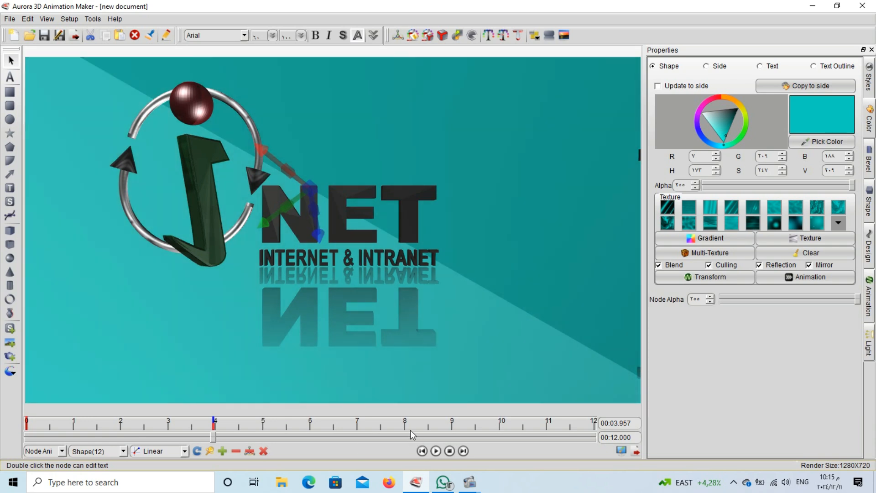
{"action": "left_click_drag", "start_coordinate": [213, 436], "coordinate": [409, 431]}
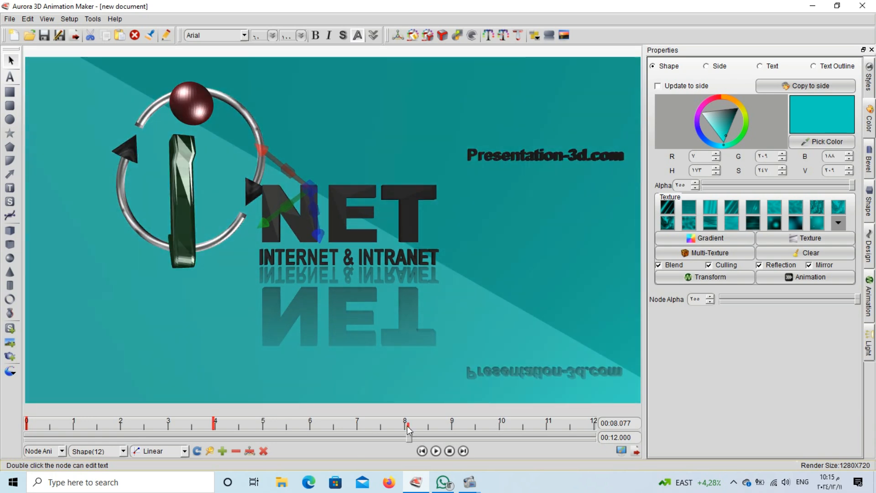
{"action": "left_click_drag", "start_coordinate": [280, 218], "coordinate": [312, 210]}
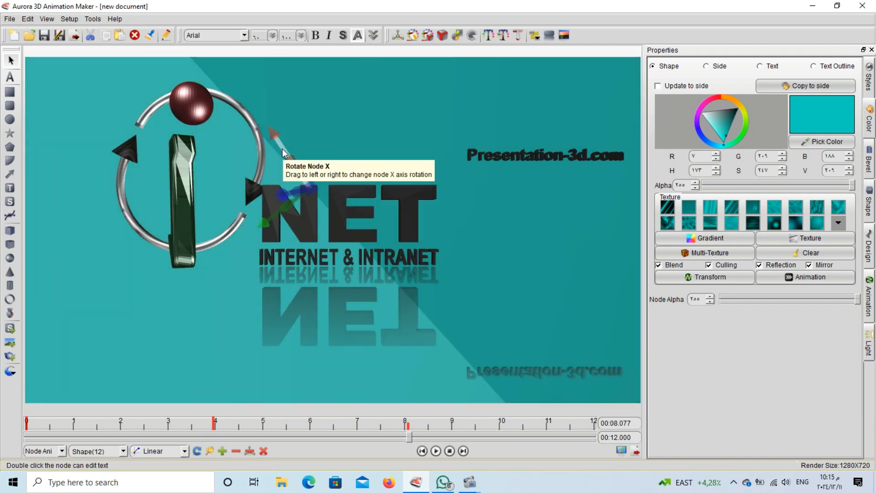
{"action": "mouse_move", "coordinate": [282, 149]}
{"action": "left_mouse_down"}
{"action": "mouse_move", "coordinate": [241, 223]}
{"action": "mouse_move", "coordinate": [257, 205]}
{"action": "mouse_move", "coordinate": [365, 149]}
{"action": "mouse_move", "coordinate": [221, 276]}
{"action": "mouse_move", "coordinate": [153, 288]}
{"action": "left_mouse_up"}
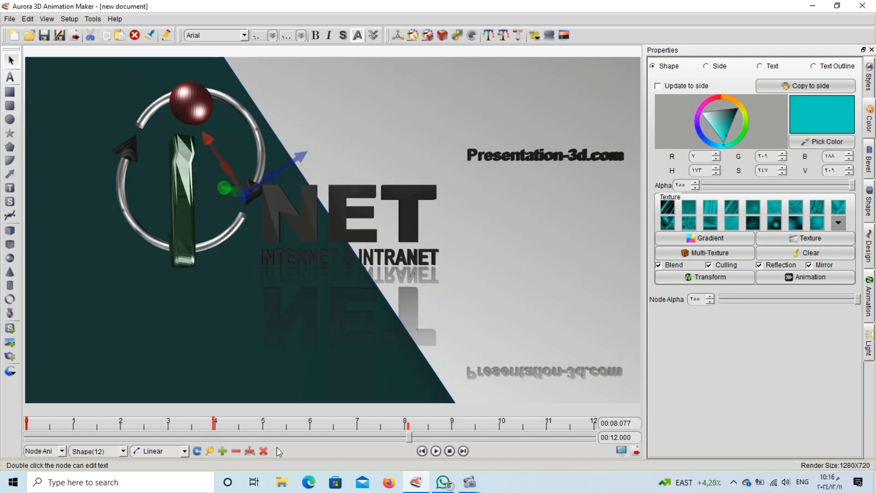
{"action": "left_click", "coordinate": [222, 451]}
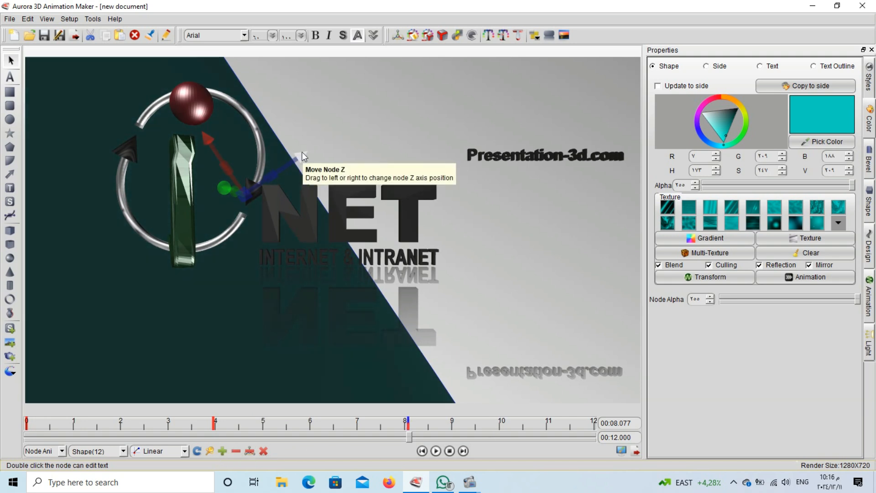
Push the background back, move NET centre-right, and slide the dark edge and green I left
{"action": "left_click_drag", "start_coordinate": [297, 158], "coordinate": [2, 338]}
{"action": "left_click_drag", "start_coordinate": [290, 342], "coordinate": [388, 338]}
{"action": "left_click_drag", "start_coordinate": [228, 307], "coordinate": [80, 326]}
{"action": "left_click_drag", "start_coordinate": [301, 307], "coordinate": [109, 315]}
{"action": "left_click_drag", "start_coordinate": [182, 311], "coordinate": [128, 312]}
Nudge the green I and the teal backdrop's diagonal edge further left
{"action": "key", "text": "Left"}
{"action": "key", "text": "Left"}
{"action": "key", "text": "Left"}
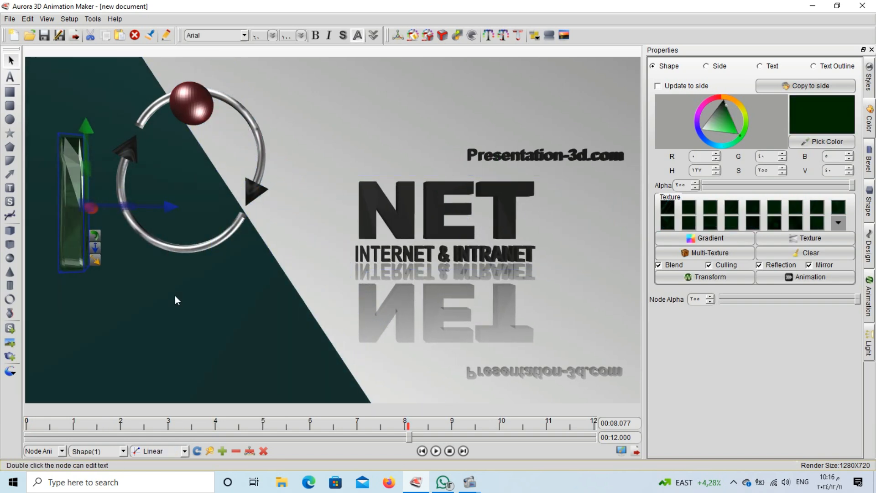
{"action": "left_click", "coordinate": [198, 296]}
{"action": "key", "text": "Left"}
{"action": "key", "text": "Left"}
{"action": "key", "text": "Left"}
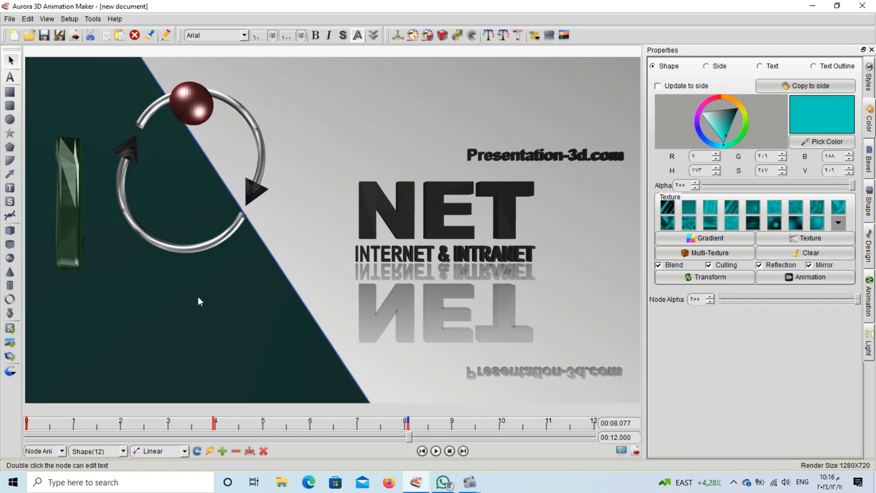
{"action": "left_click_drag", "start_coordinate": [206, 297], "coordinate": [0, 356]}
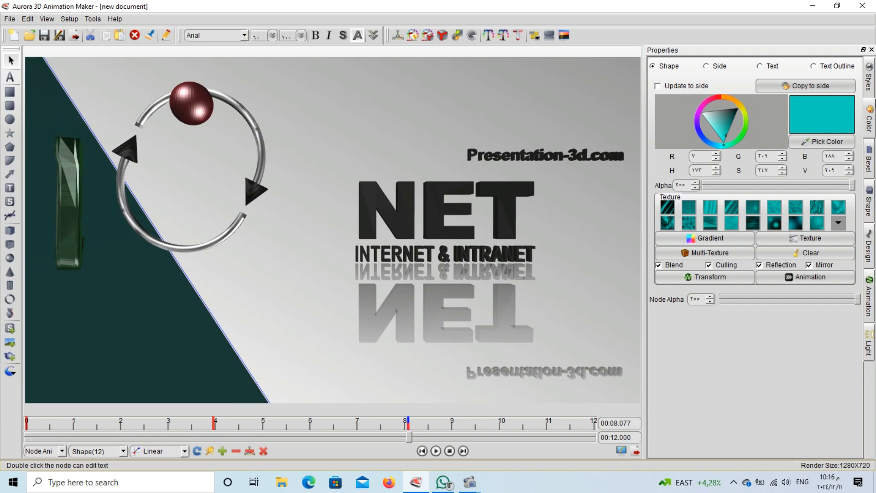
Reduce the teal backdrop's Height until it vanishes at 8 seconds
{"action": "left_click", "coordinate": [869, 204]}
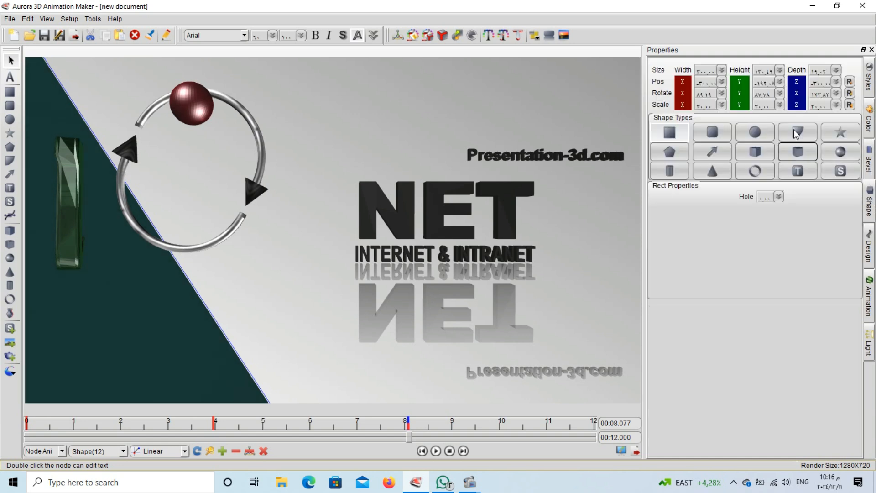
{"action": "left_click", "coordinate": [779, 71]}
{"action": "left_click_drag", "start_coordinate": [783, 111], "coordinate": [775, 132]}
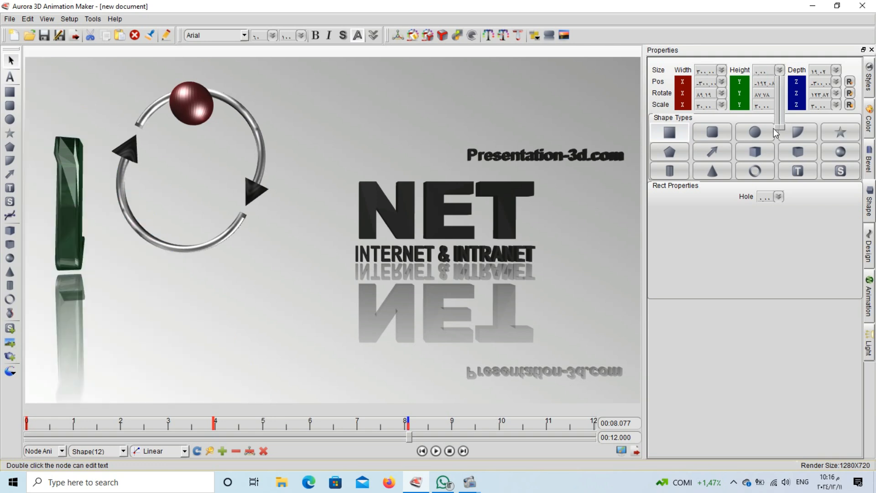
{"action": "left_click", "coordinate": [223, 452]}
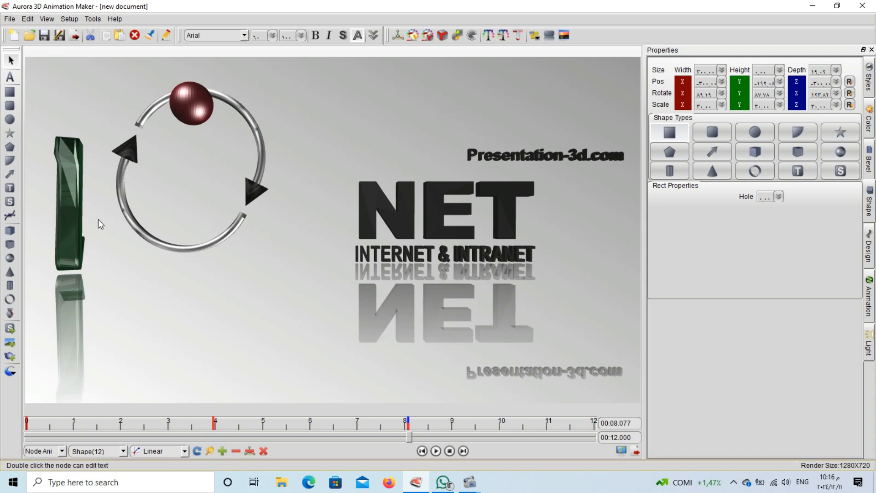
{"action": "left_click", "coordinate": [76, 207]}
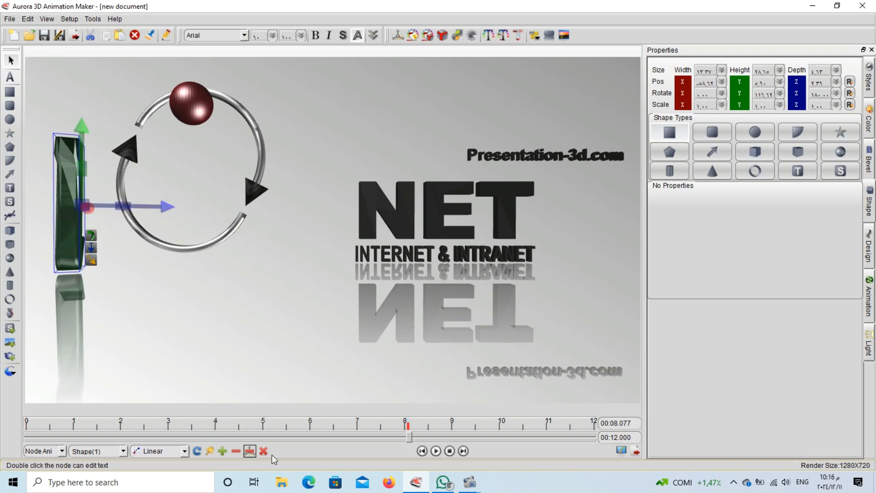
At the 8-second mark, move the green I into the ring and stretch it into a wide block
{"action": "left_click", "coordinate": [436, 451]}
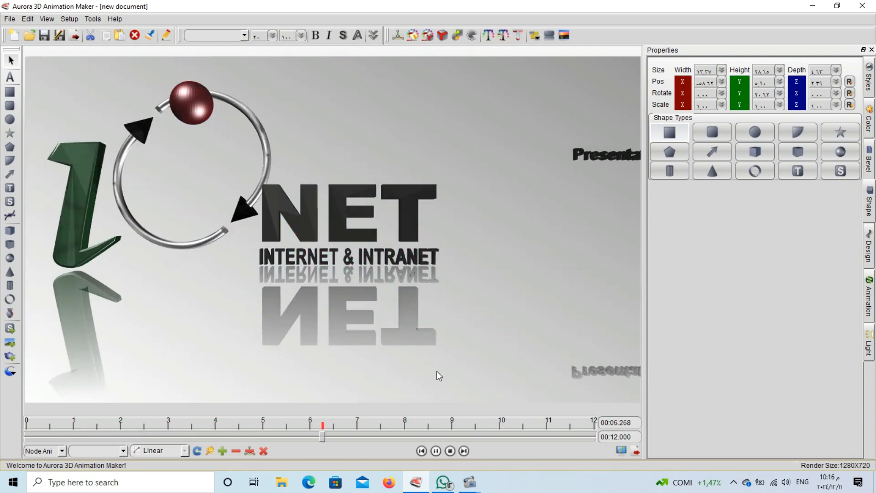
{"action": "left_click", "coordinate": [448, 451]}
{"action": "left_click_drag", "start_coordinate": [75, 215], "coordinate": [186, 193]}
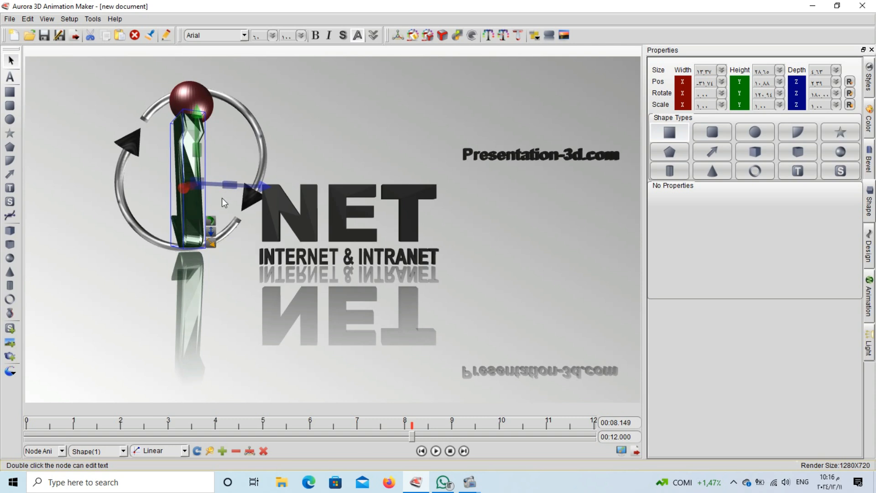
{"action": "left_click_drag", "start_coordinate": [229, 188], "coordinate": [308, 184]}
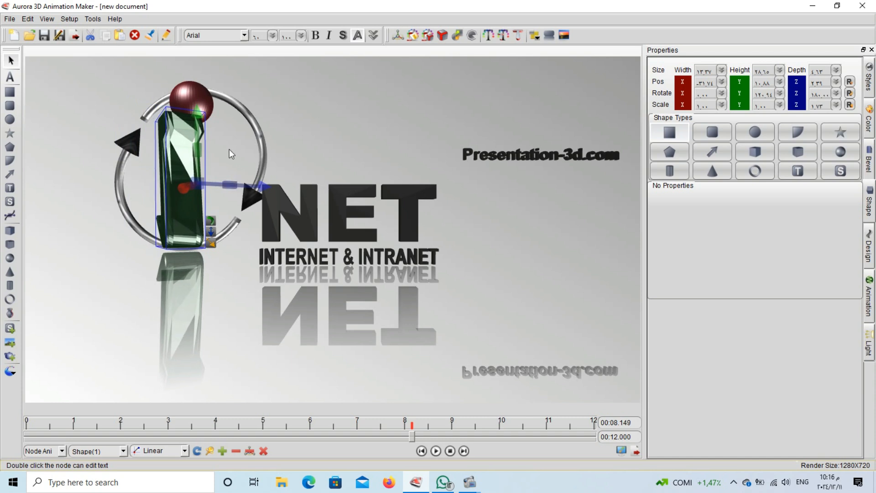
{"action": "mouse_move", "coordinate": [201, 152]}
{"action": "left_mouse_down"}
{"action": "mouse_move", "coordinate": [294, 141]}
{"action": "mouse_move", "coordinate": [188, 148]}
{"action": "mouse_move", "coordinate": [202, 149]}
{"action": "left_mouse_up"}
Rotate the green block flat, push it back in depth, and lower the NET title
{"action": "left_click_drag", "start_coordinate": [190, 184], "coordinate": [285, 196]}
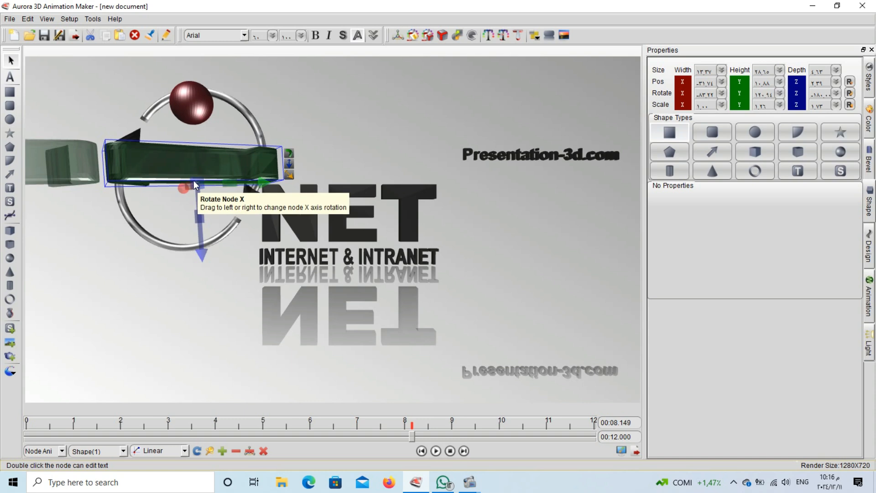
{"action": "left_click_drag", "start_coordinate": [191, 180], "coordinate": [152, 171]}
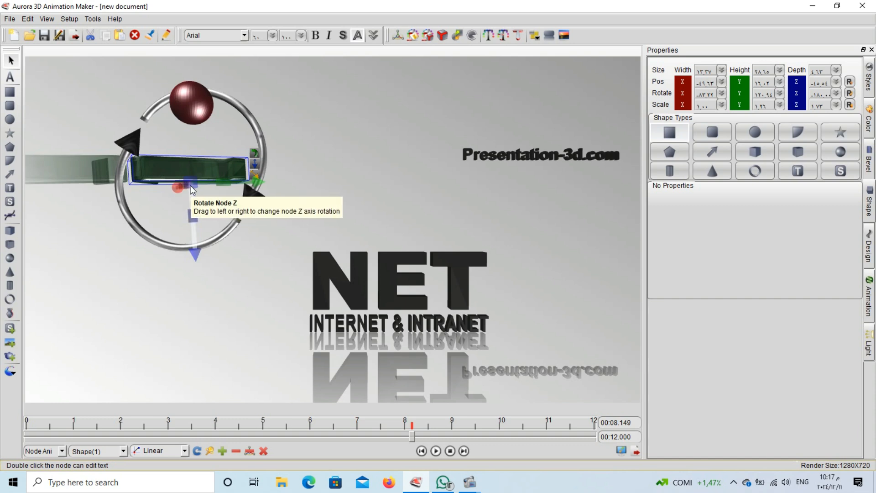
{"action": "left_click_drag", "start_coordinate": [187, 179], "coordinate": [133, 179]}
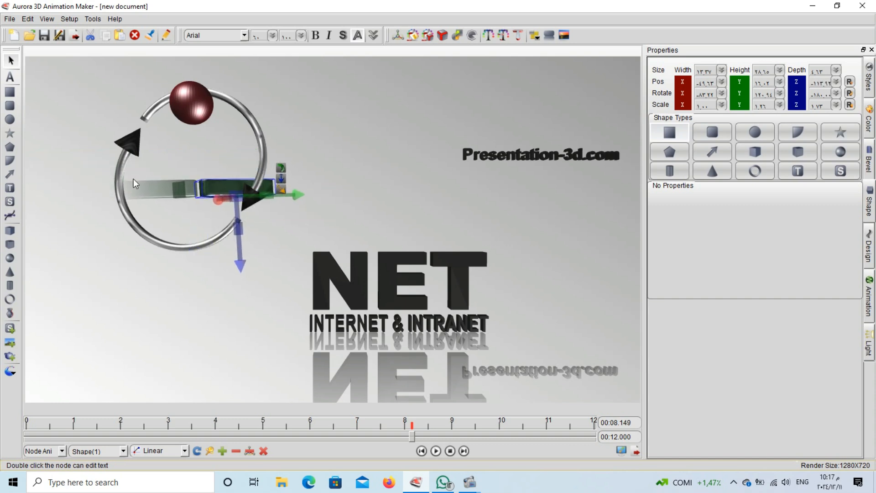
{"action": "left_click_drag", "start_coordinate": [206, 183], "coordinate": [158, 168]}
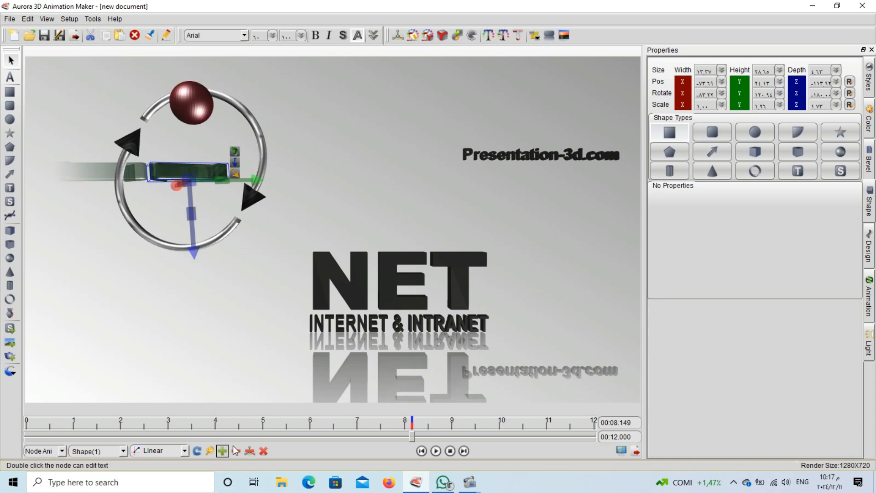
{"action": "left_click", "coordinate": [450, 451]}
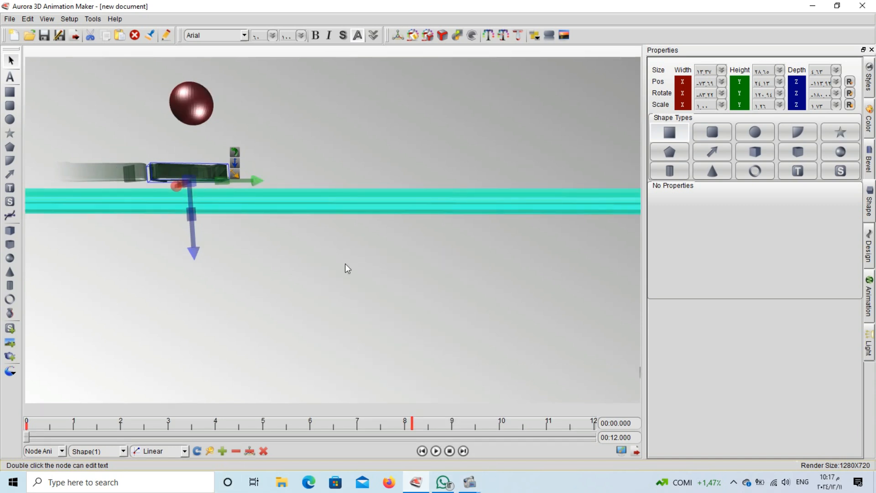
At 0 seconds, tilt the cyan bar to 21 on X and drop it to the scene's bottom
{"action": "left_click", "coordinate": [382, 207]}
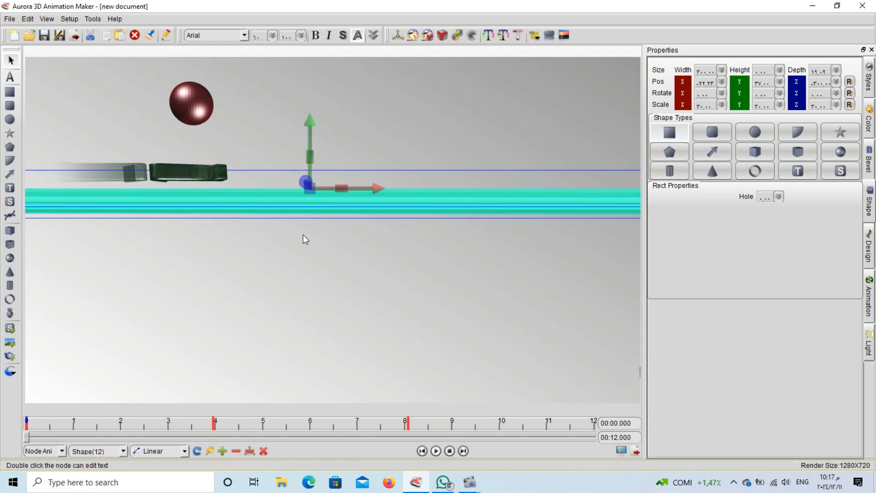
{"action": "left_click_drag", "start_coordinate": [302, 180], "coordinate": [329, 200]}
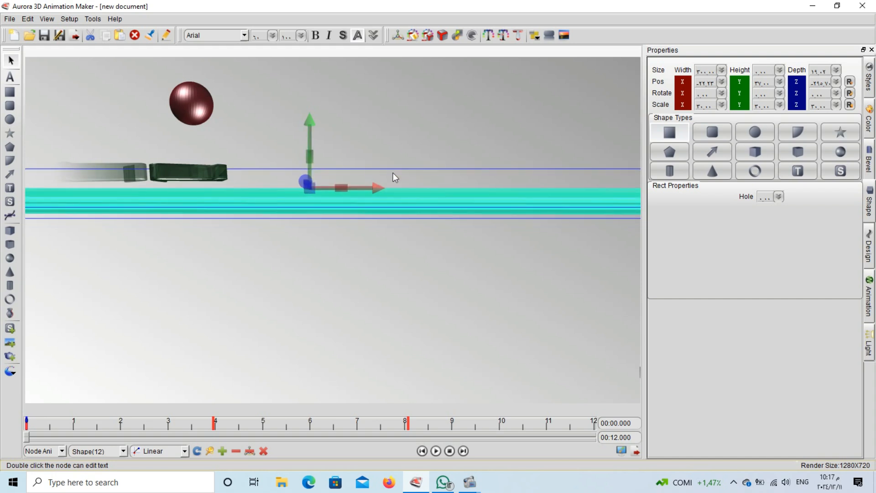
{"action": "left_click_drag", "start_coordinate": [310, 189], "coordinate": [314, 180]}
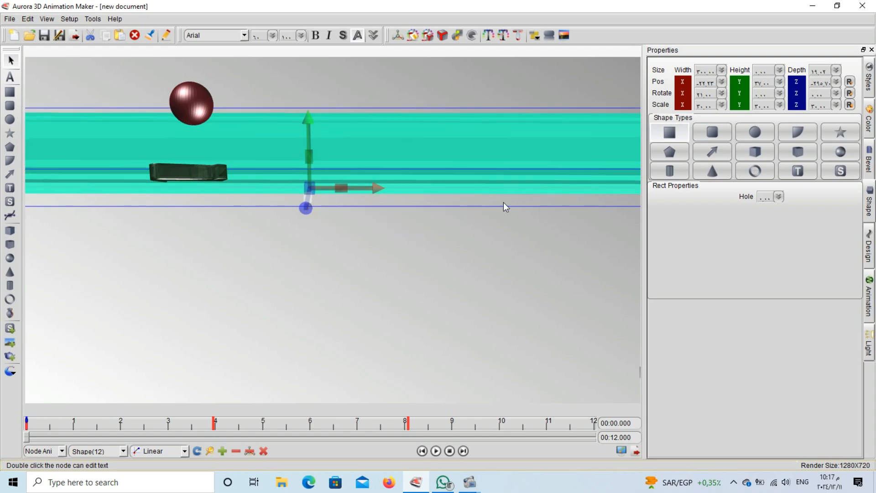
{"action": "left_click_drag", "start_coordinate": [346, 143], "coordinate": [374, 433]}
{"action": "left_click", "coordinate": [360, 356]}
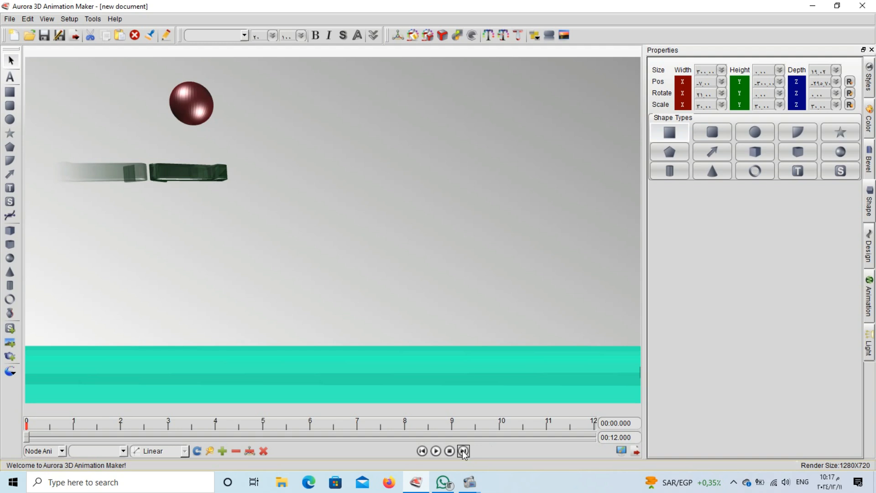
Preview playback to 00:12.000, selecting the green arrow, NET title and ring group along the way
{"action": "left_click", "coordinate": [438, 452]}
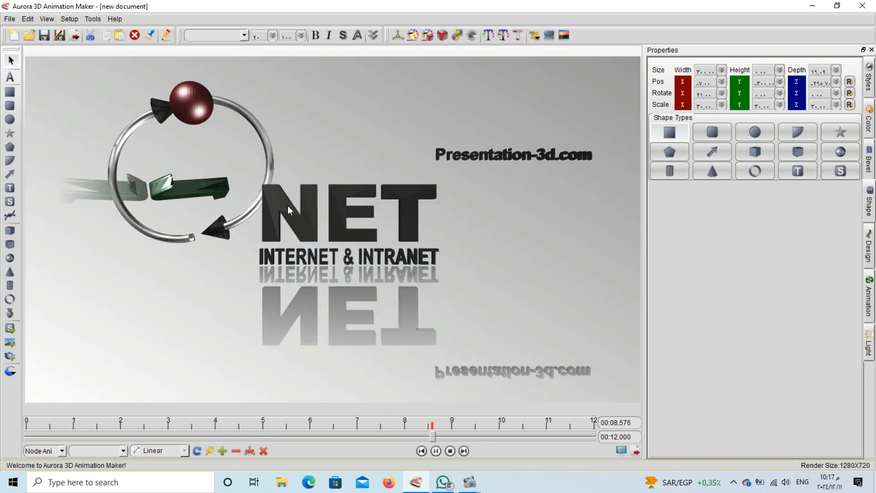
{"action": "left_click", "coordinate": [184, 184]}
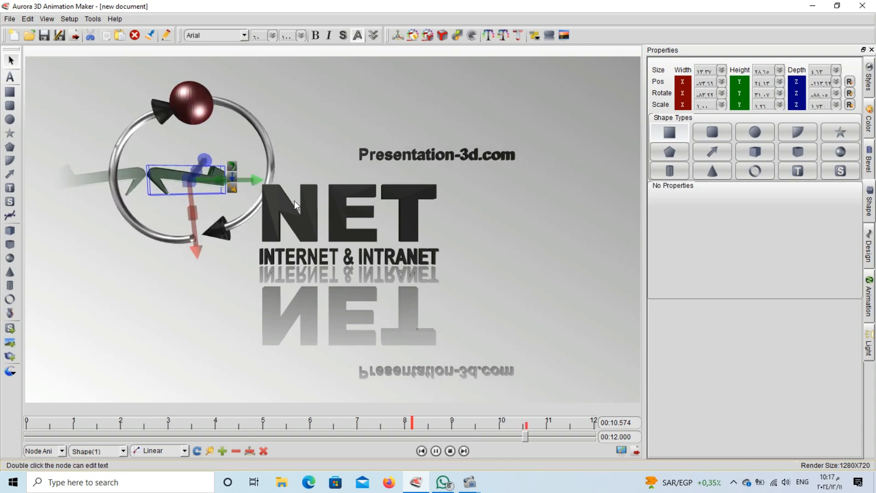
{"action": "left_click", "coordinate": [241, 190]}
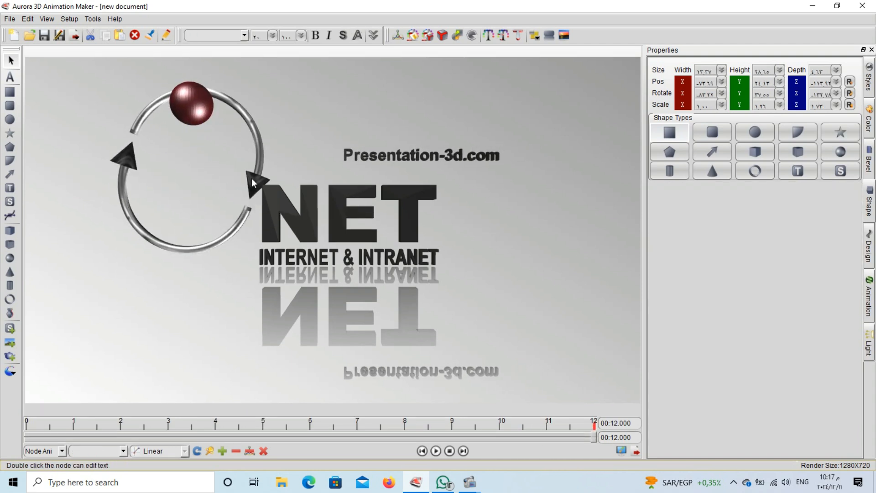
{"action": "left_click", "coordinate": [260, 186]}
{"action": "left_click", "coordinate": [262, 155]}
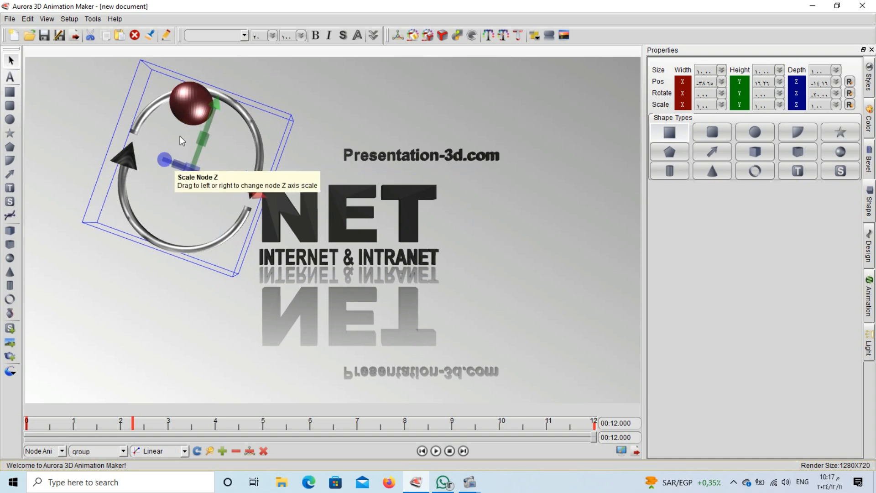
Delete the ring group and sphere, and draw a pentagon left of the NET title
{"action": "key", "text": "Delete"}
{"action": "left_click", "coordinate": [195, 104]}
{"action": "key", "text": "Delete"}
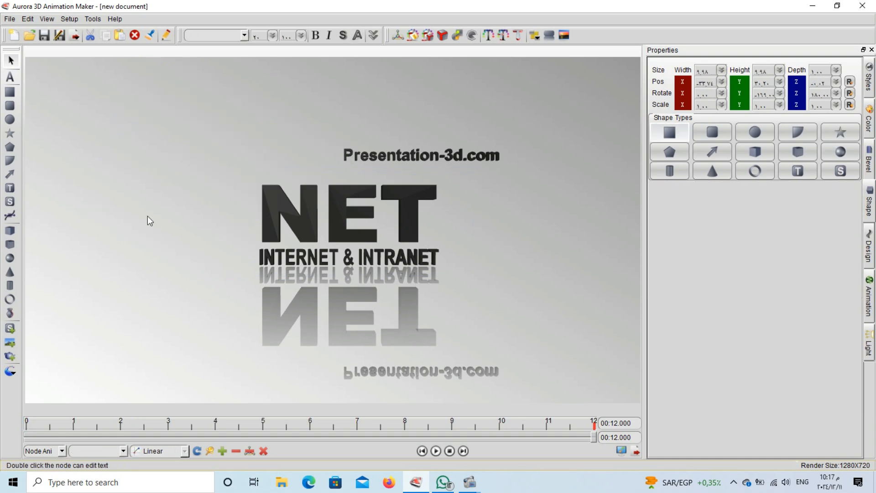
{"action": "left_click", "coordinate": [9, 147]}
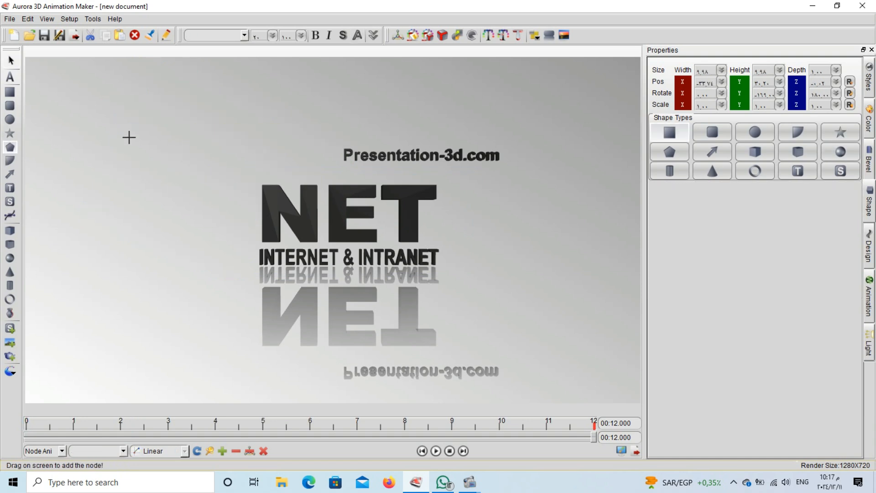
{"action": "left_click_drag", "start_coordinate": [129, 137], "coordinate": [243, 278]}
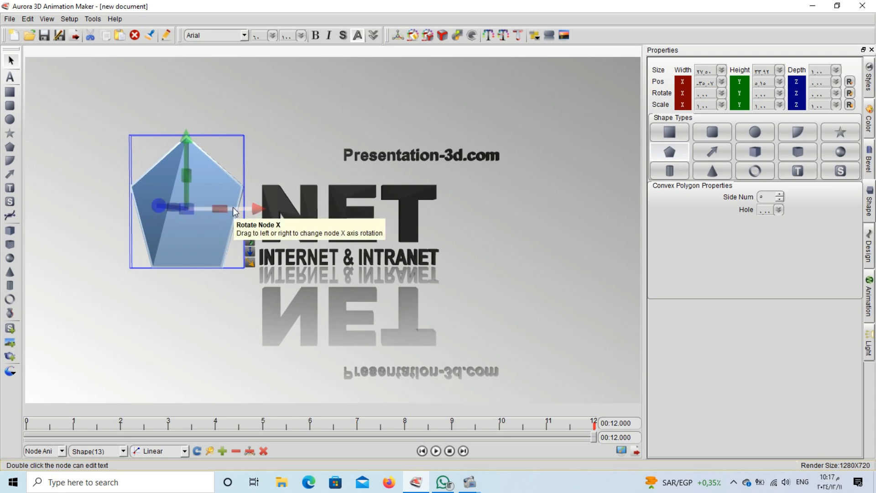
Colour the pentagon's Shape and Side both bright yellow
{"action": "left_click", "coordinate": [869, 121]}
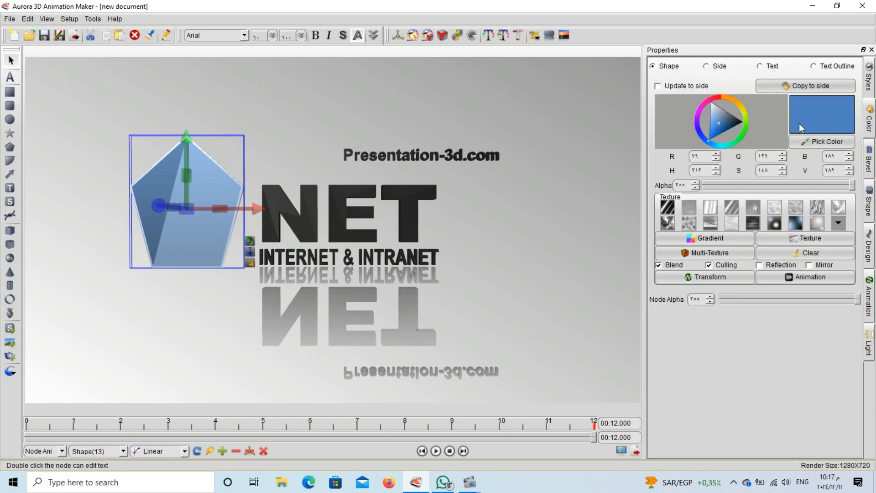
{"action": "left_click", "coordinate": [742, 110]}
{"action": "left_click", "coordinate": [740, 108]}
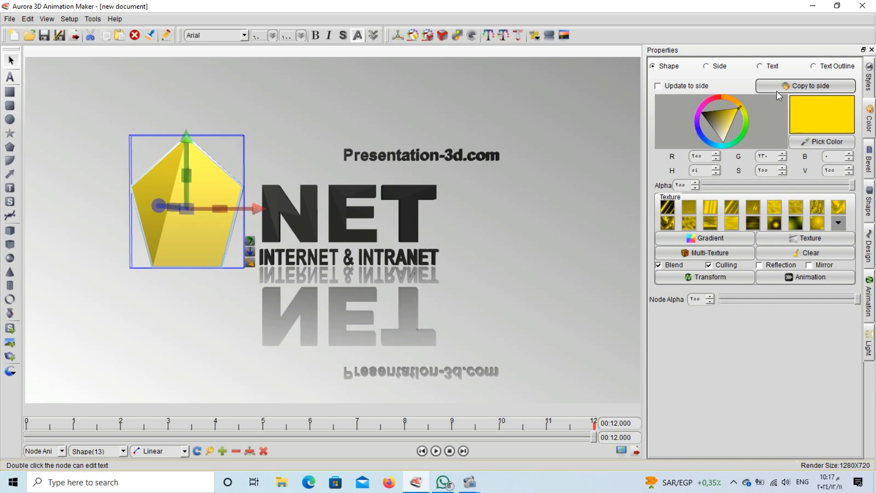
{"action": "left_click", "coordinate": [706, 67]}
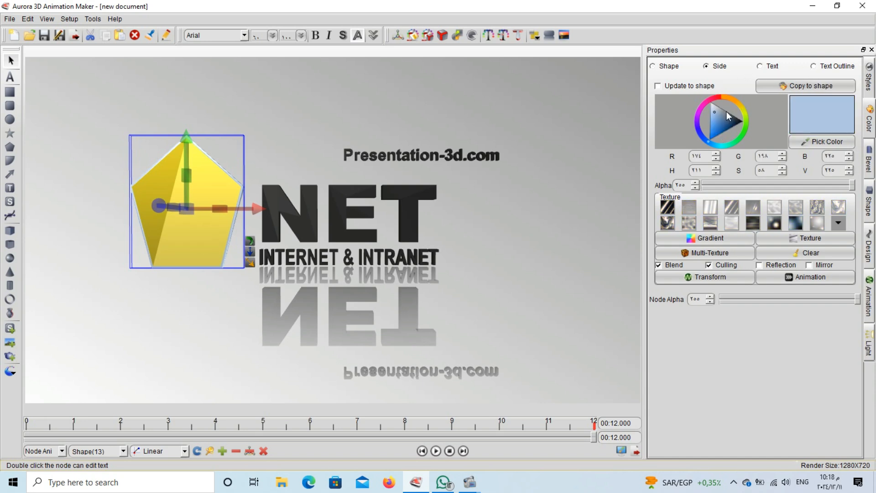
{"action": "left_click", "coordinate": [741, 104]}
{"action": "left_click", "coordinate": [737, 111]}
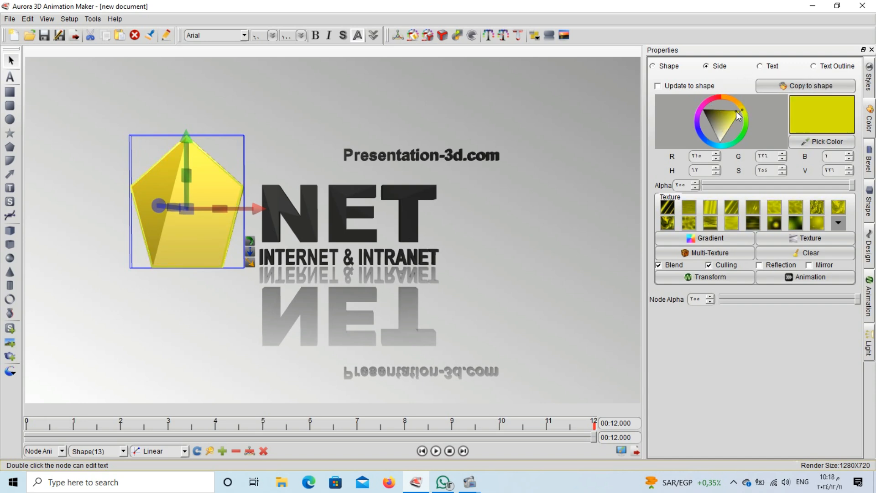
Apply a texture to the pentagon's sides and switch it to the second bevel preset
{"action": "left_click", "coordinate": [769, 205]}
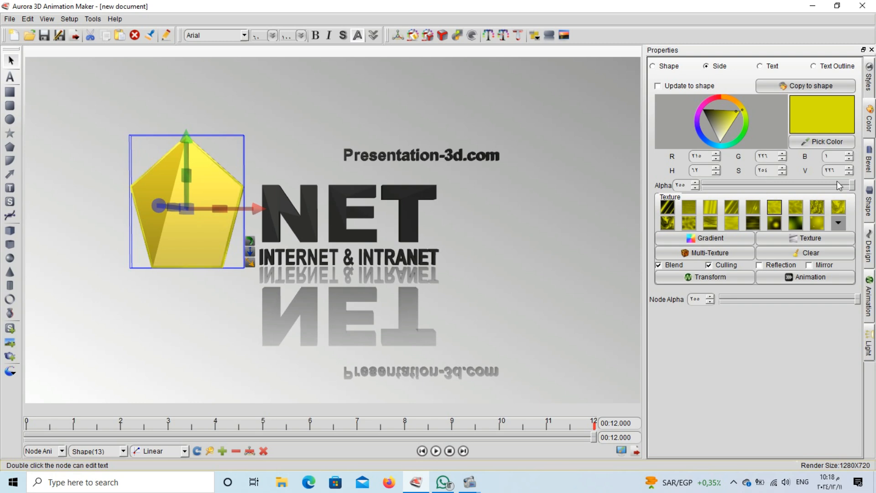
{"action": "left_click", "coordinate": [869, 160]}
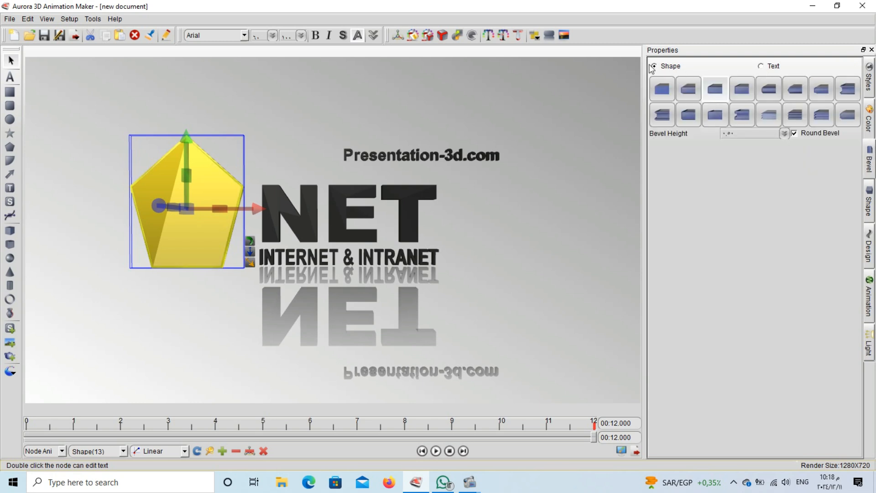
{"action": "left_click", "coordinate": [687, 88]}
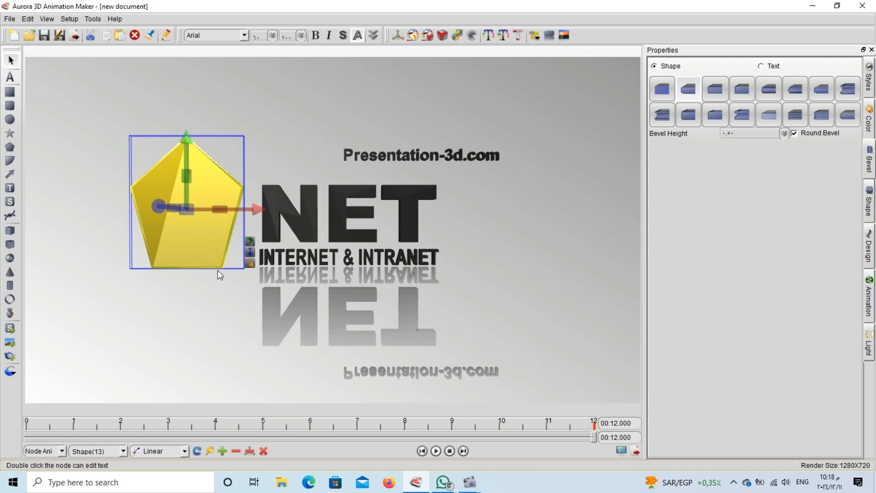
Move the pentagon further left and turn it partly sideways at 0 seconds
{"action": "left_click_drag", "start_coordinate": [206, 254], "coordinate": [161, 251]}
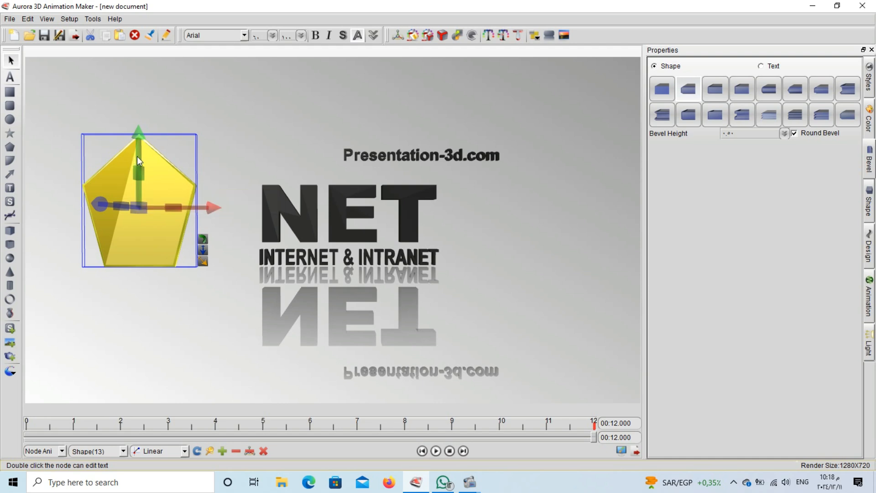
{"action": "left_click_drag", "start_coordinate": [137, 156], "coordinate": [209, 156]}
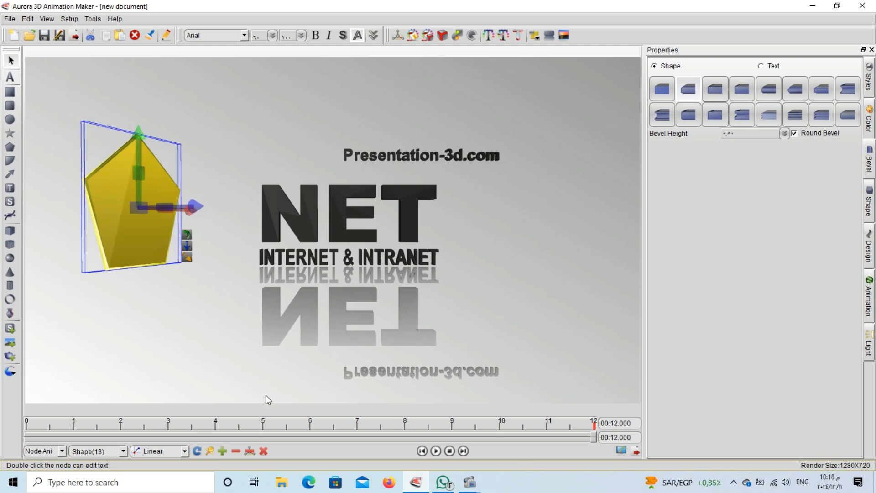
{"action": "left_click", "coordinate": [451, 451]}
{"action": "left_click_drag", "start_coordinate": [138, 191], "coordinate": [186, 191]}
{"action": "left_click", "coordinate": [246, 202]}
Delete the cyan bar, then scale the pentagon up much taller and wider
{"action": "key", "text": "Delete"}
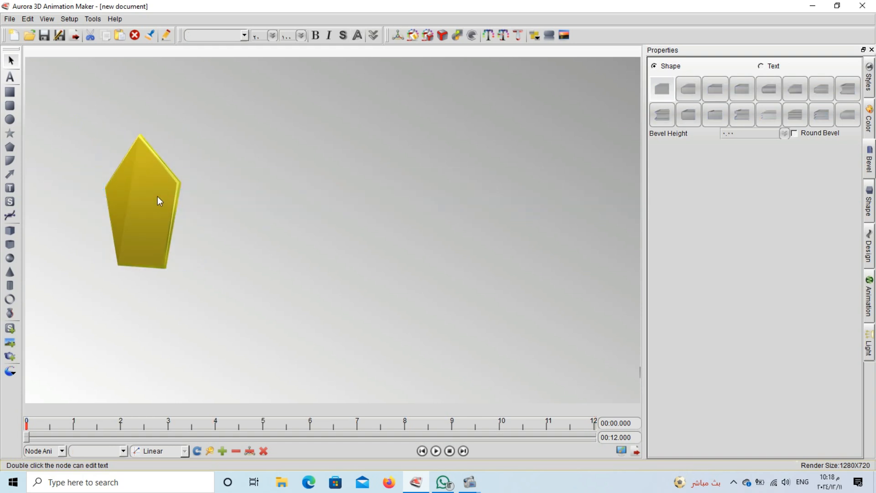
{"action": "left_click", "coordinate": [155, 202]}
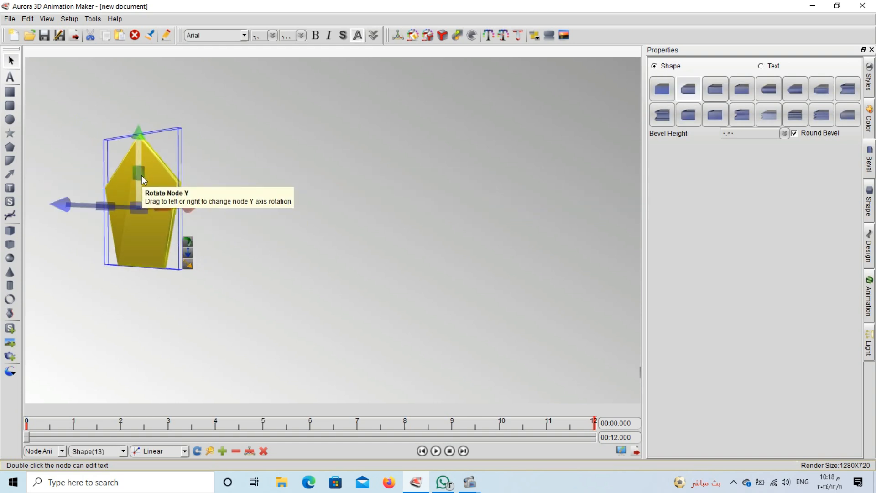
{"action": "left_click_drag", "start_coordinate": [143, 172], "coordinate": [232, 179]}
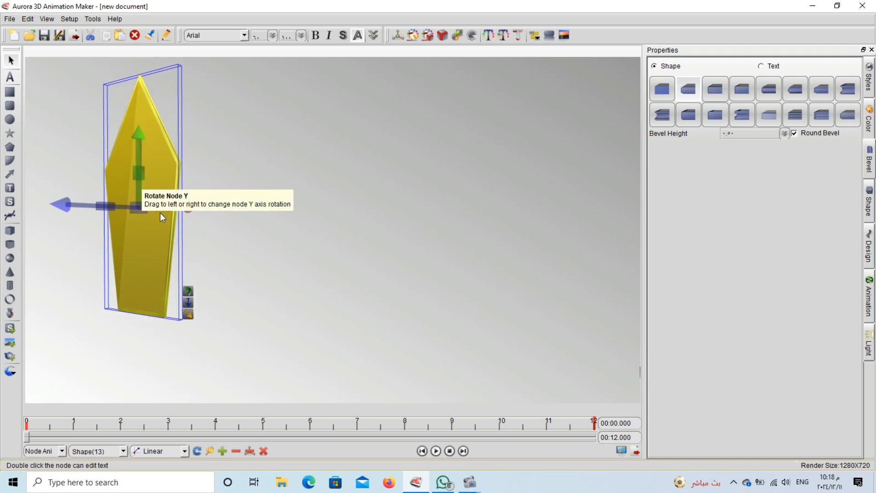
{"action": "left_click_drag", "start_coordinate": [162, 208], "coordinate": [365, 219]}
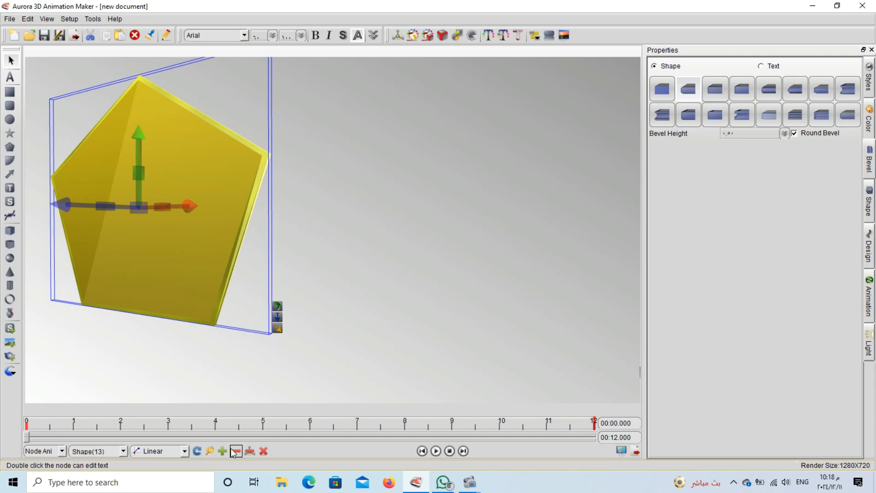
{"action": "left_click", "coordinate": [869, 120]}
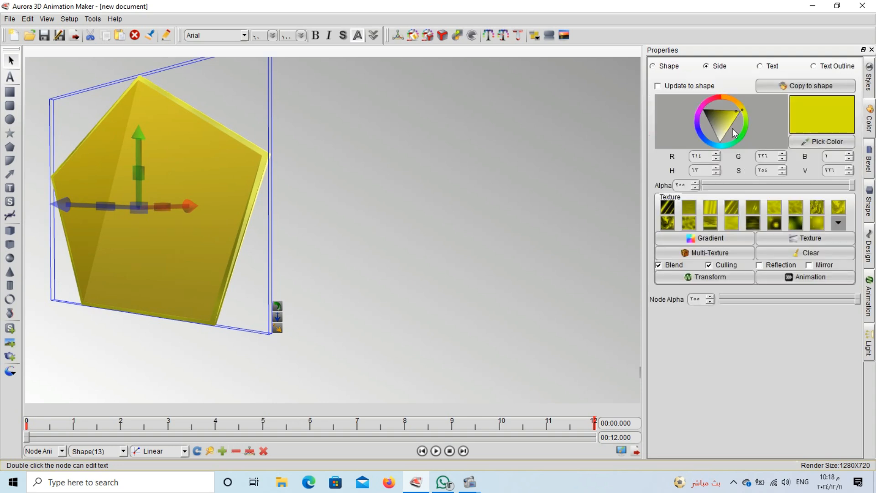
Make the pentagon's sides and face green, trying streaked, swirly and smooth green texture swatches
{"action": "left_click", "coordinate": [745, 120]}
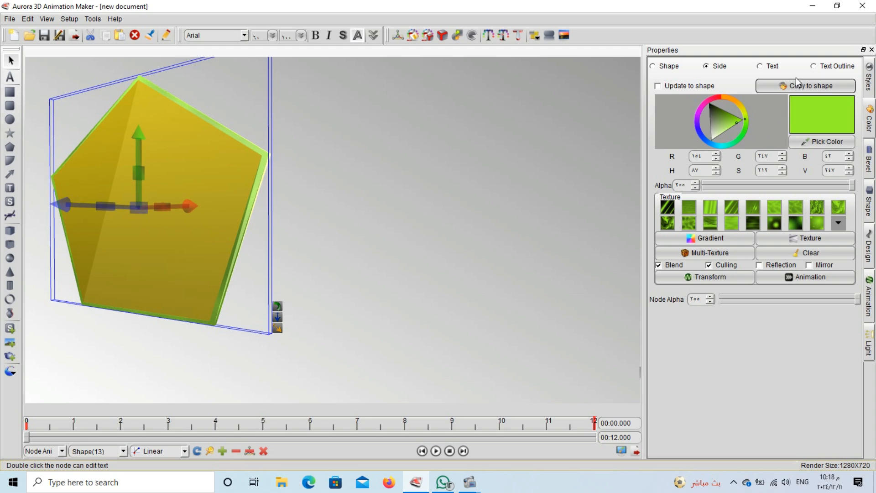
{"action": "left_click", "coordinate": [698, 68]}
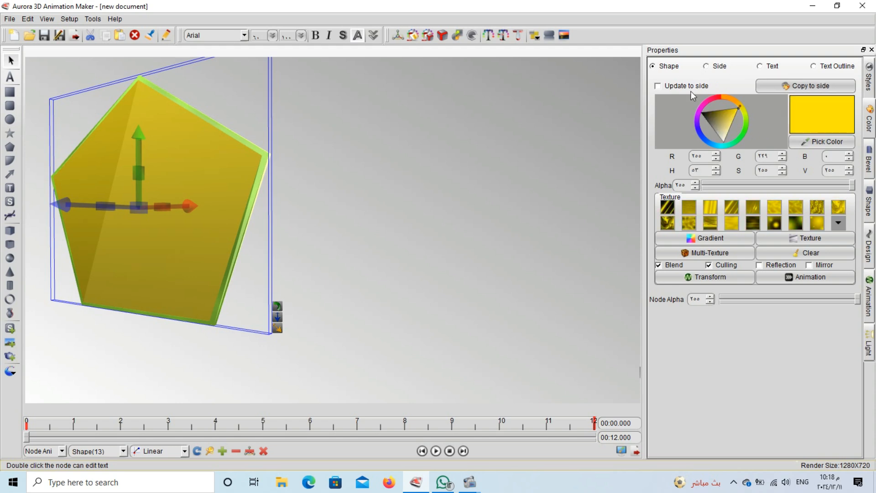
{"action": "left_click", "coordinate": [744, 119]}
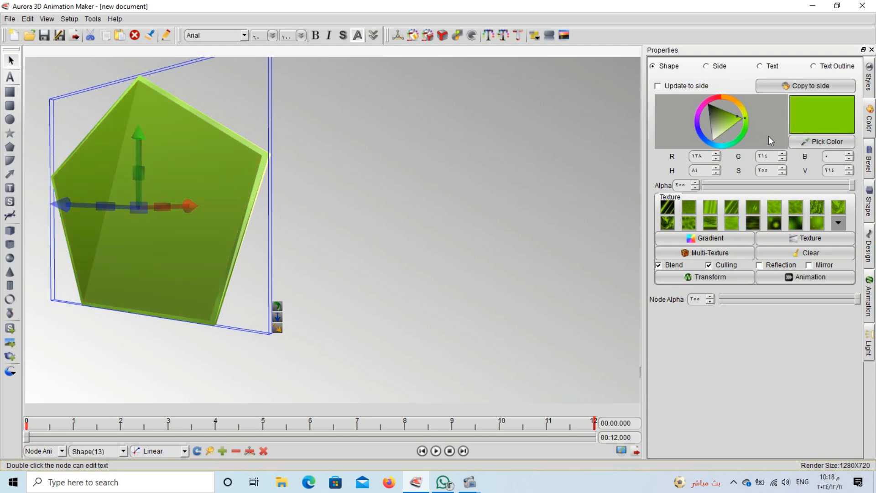
{"action": "left_click", "coordinate": [751, 208]}
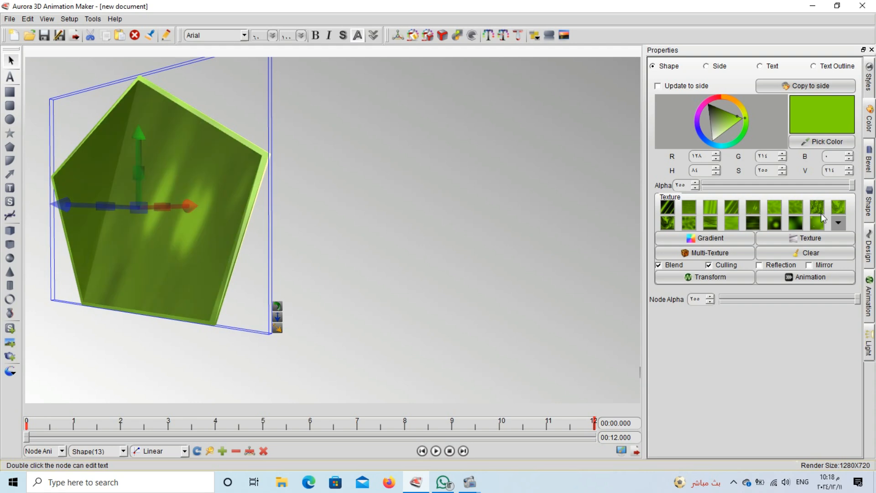
{"action": "left_click", "coordinate": [836, 214]}
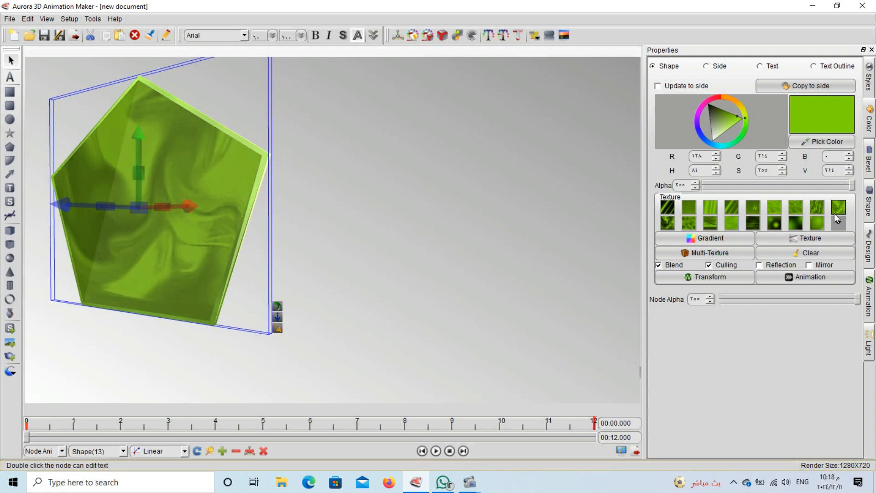
{"action": "left_click", "coordinate": [813, 227]}
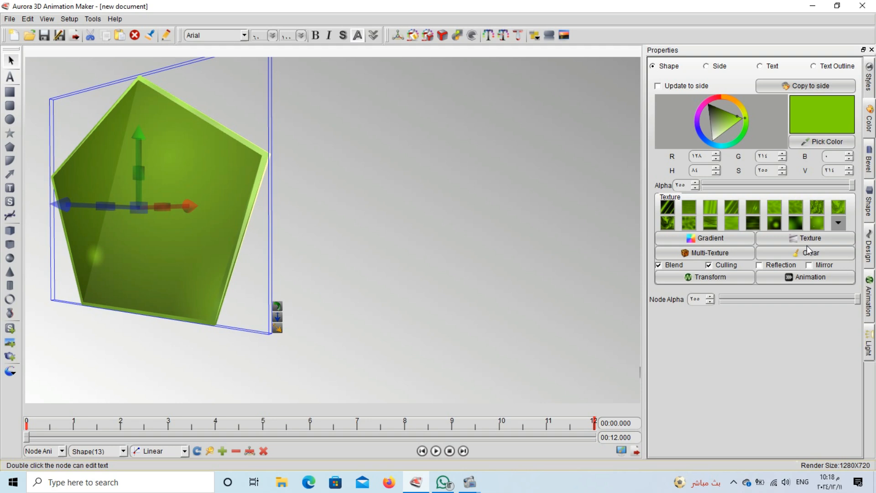
{"action": "left_click", "coordinate": [771, 239]}
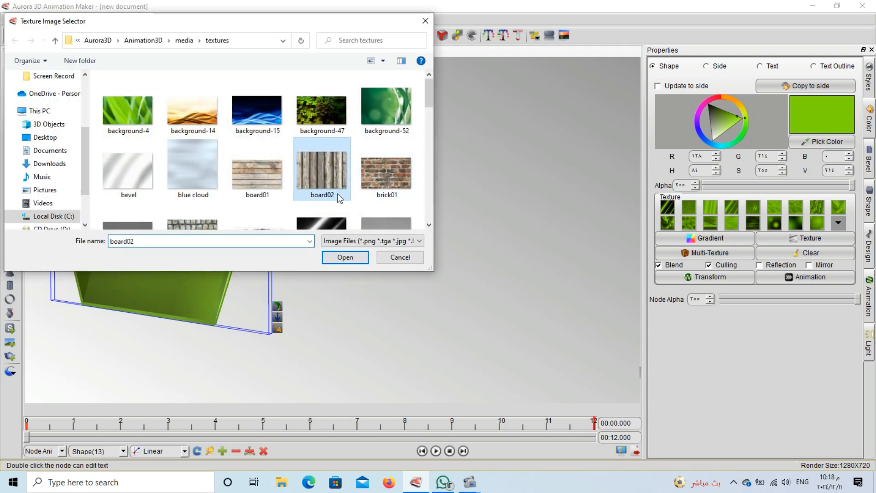
Load the board02 wood image as the pentagon's texture, toggling Reflection and Mirror options
{"action": "left_click", "coordinate": [350, 258]}
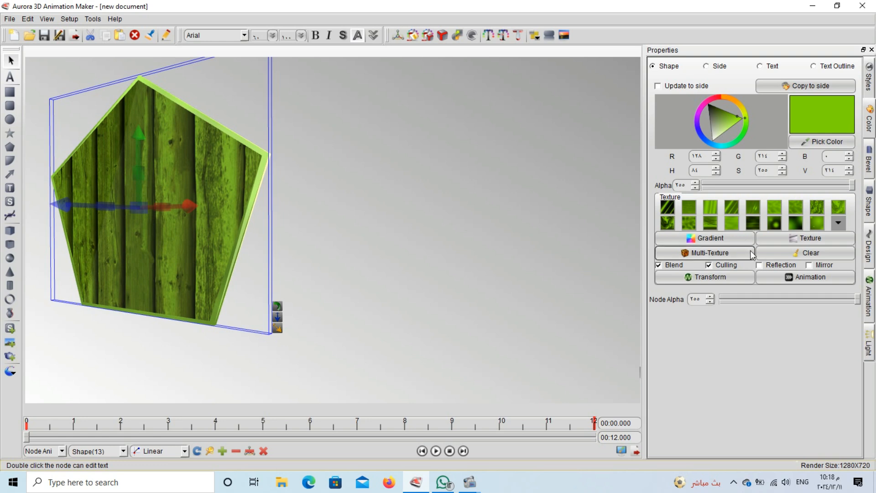
{"action": "left_click", "coordinate": [759, 265]}
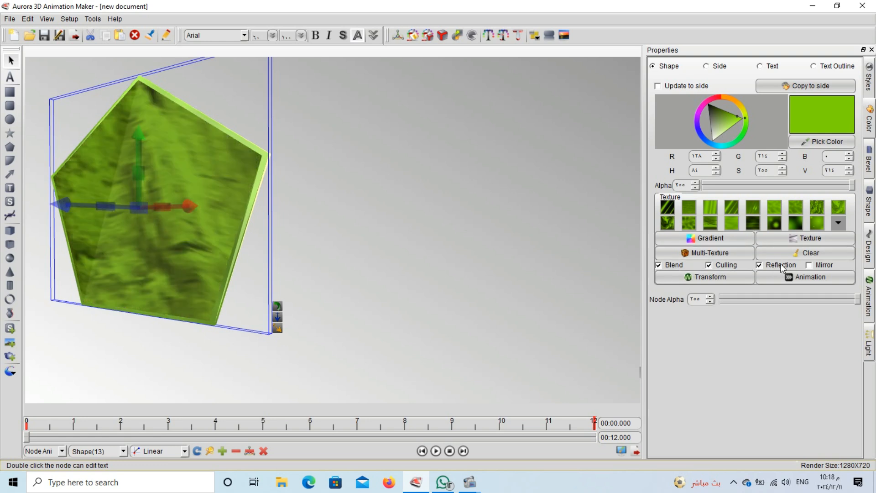
{"action": "left_click", "coordinate": [809, 265]}
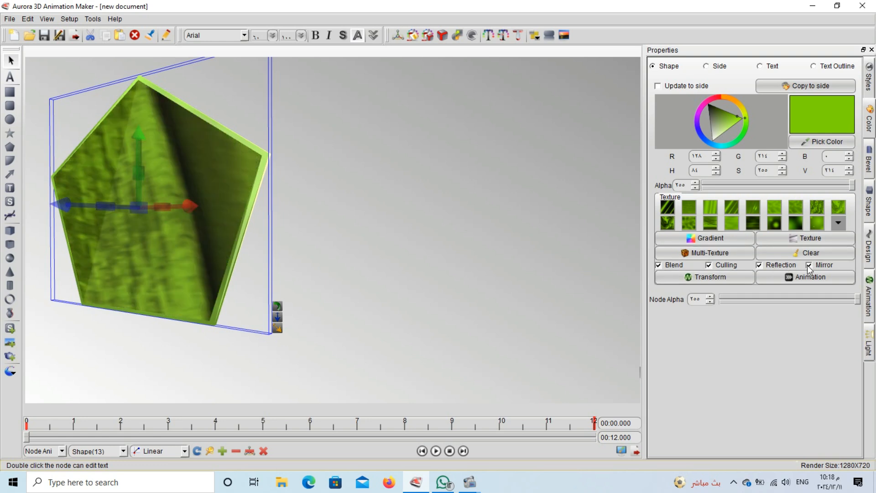
{"action": "left_click", "coordinate": [781, 265]}
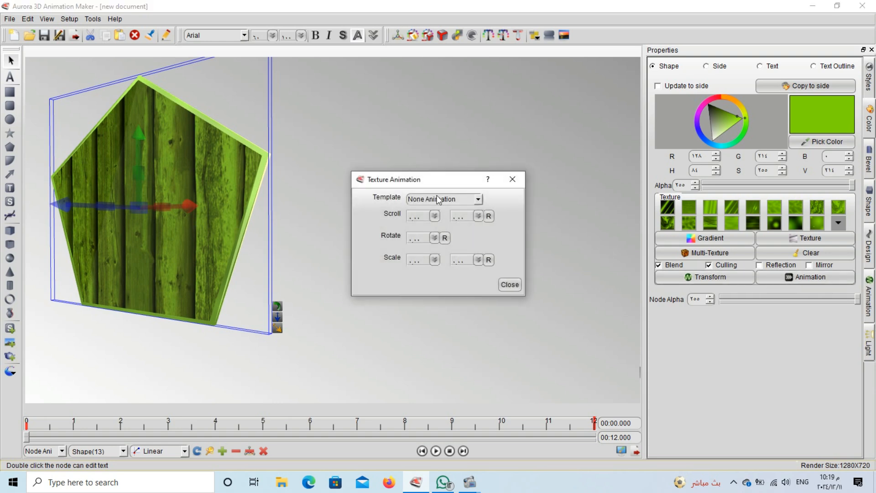
Apply the Rotate texture animation template to the pentagon's wood texture
{"action": "left_click", "coordinate": [438, 199]}
{"action": "left_click", "coordinate": [440, 228]}
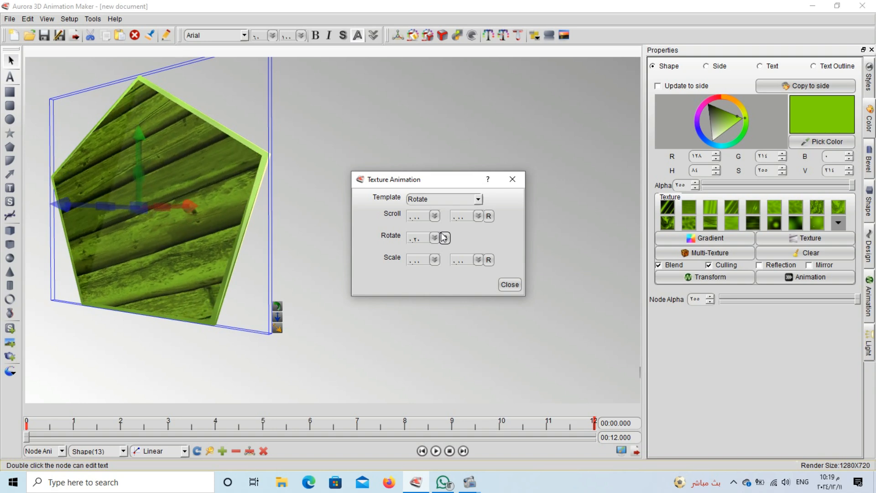
{"action": "left_click", "coordinate": [508, 285]}
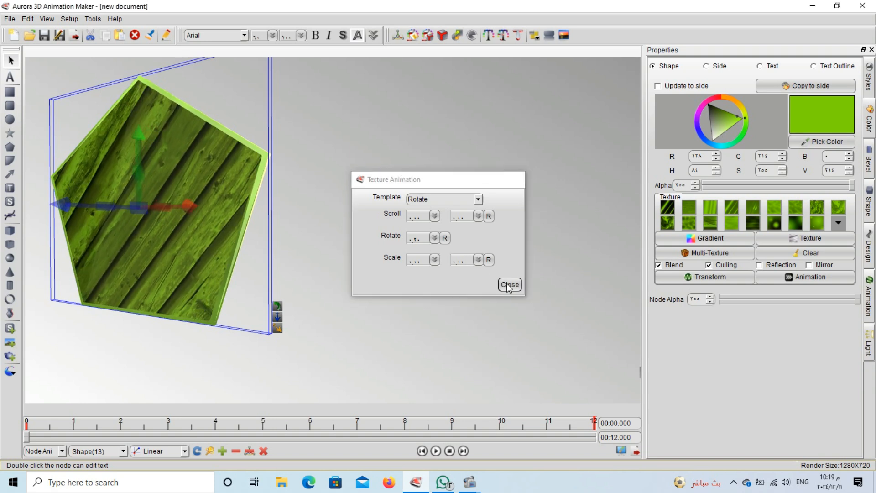
{"action": "left_click", "coordinate": [415, 285]}
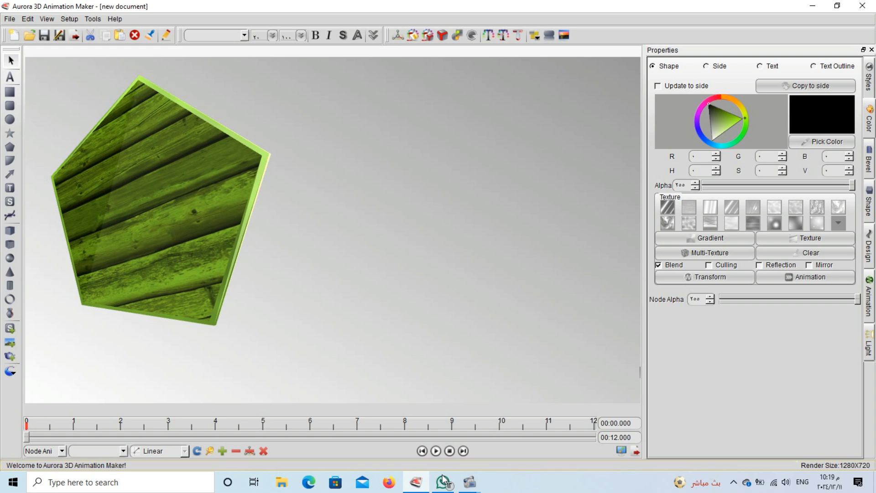
{"action": "left_click", "coordinate": [439, 451]}
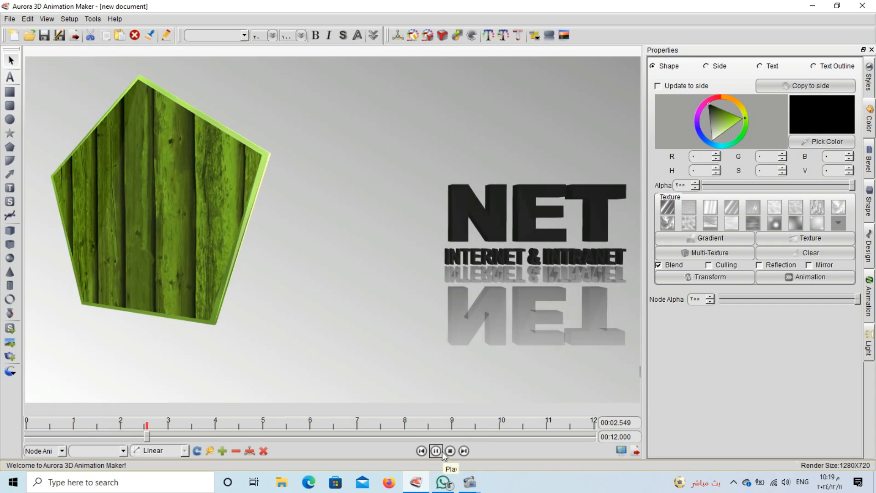
{"action": "left_click", "coordinate": [442, 451]}
{"action": "left_click", "coordinate": [212, 217]}
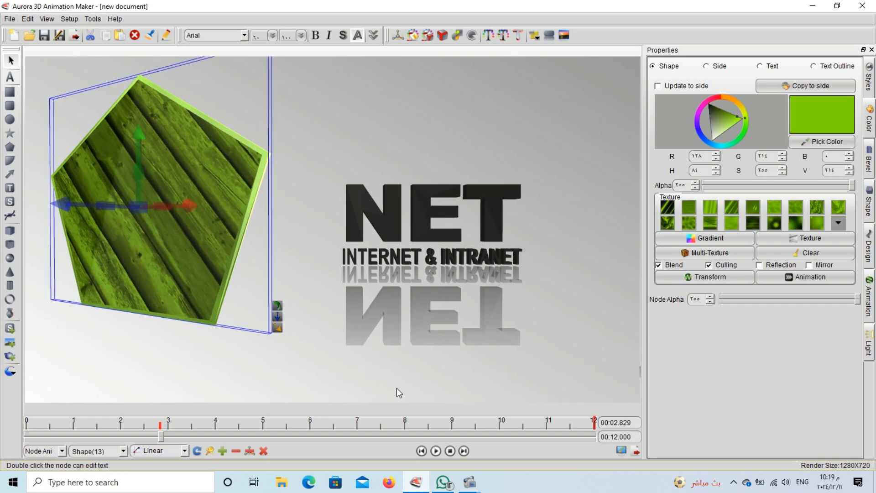
{"action": "left_click", "coordinate": [449, 450]}
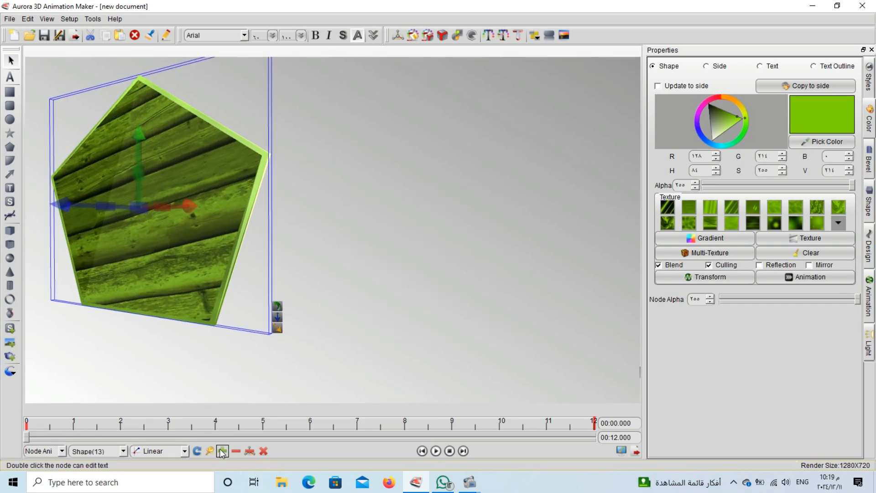
At about 2.9 seconds, turn the pentagon nearly edge-on and move it right past the NET text
{"action": "left_click", "coordinate": [163, 423]}
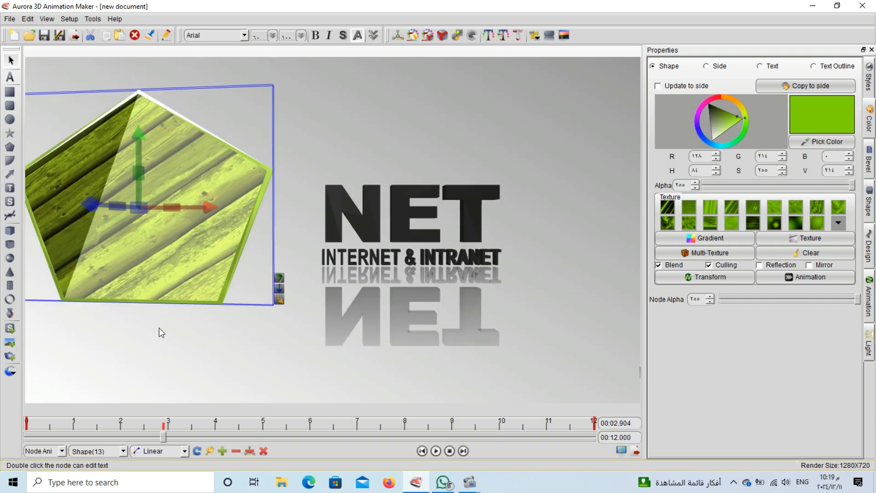
{"action": "left_click_drag", "start_coordinate": [136, 152], "coordinate": [245, 177]}
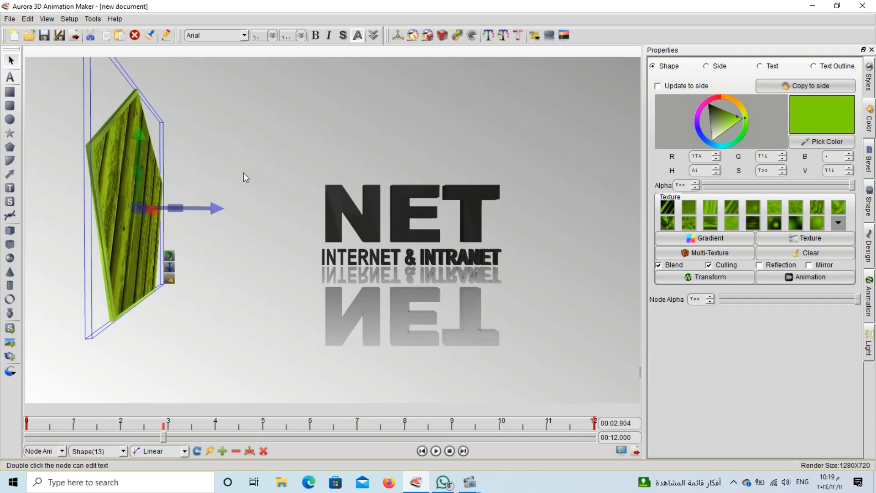
{"action": "left_click", "coordinate": [215, 204]}
{"action": "left_click", "coordinate": [142, 200]}
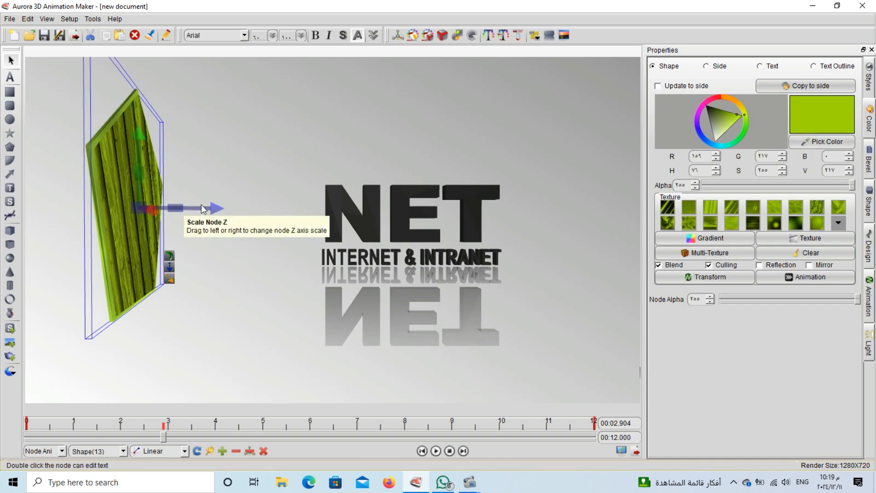
{"action": "left_click_drag", "start_coordinate": [215, 208], "coordinate": [875, 260]}
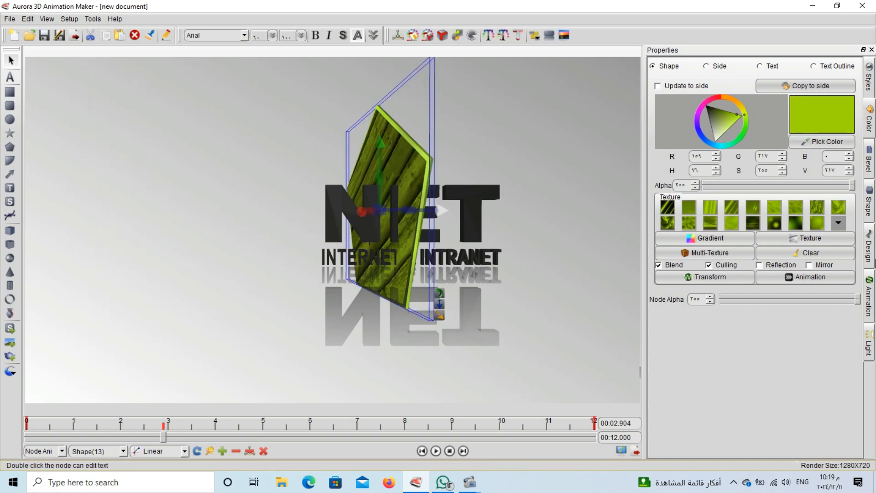
{"action": "left_click_drag", "start_coordinate": [437, 213], "coordinate": [873, 239]}
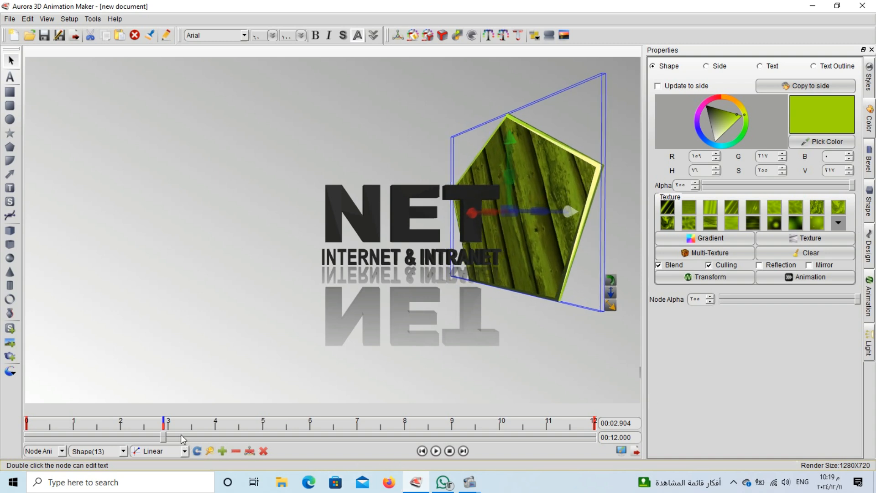
At 6 seconds, turn the pentagon face-front and set it small behind the NET title
{"action": "left_click", "coordinate": [308, 424]}
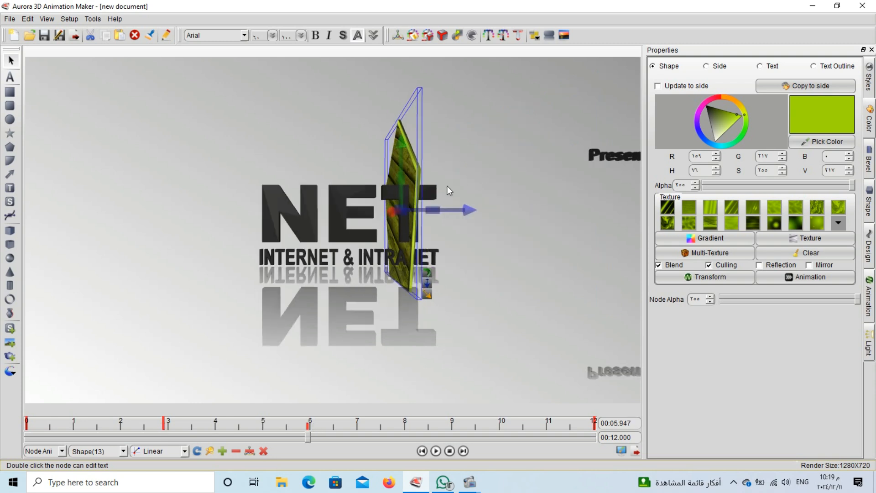
{"action": "left_click_drag", "start_coordinate": [401, 161], "coordinate": [530, 180]}
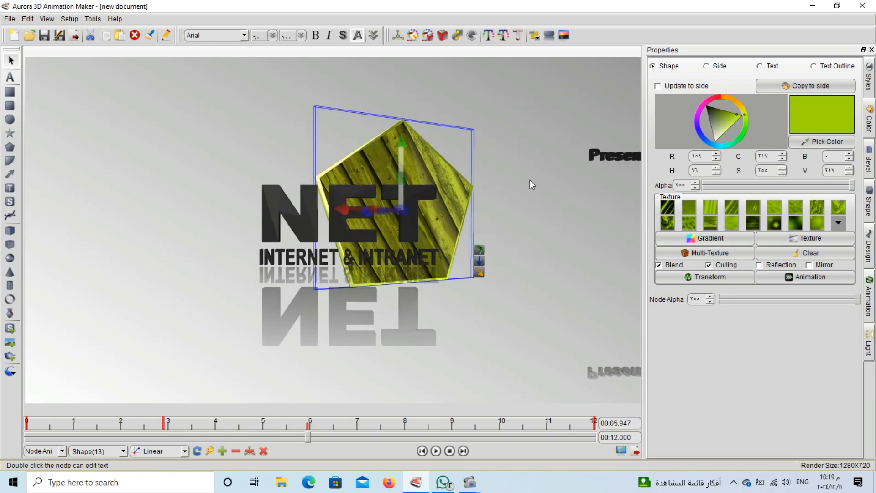
{"action": "left_click_drag", "start_coordinate": [401, 140], "coordinate": [402, 301]}
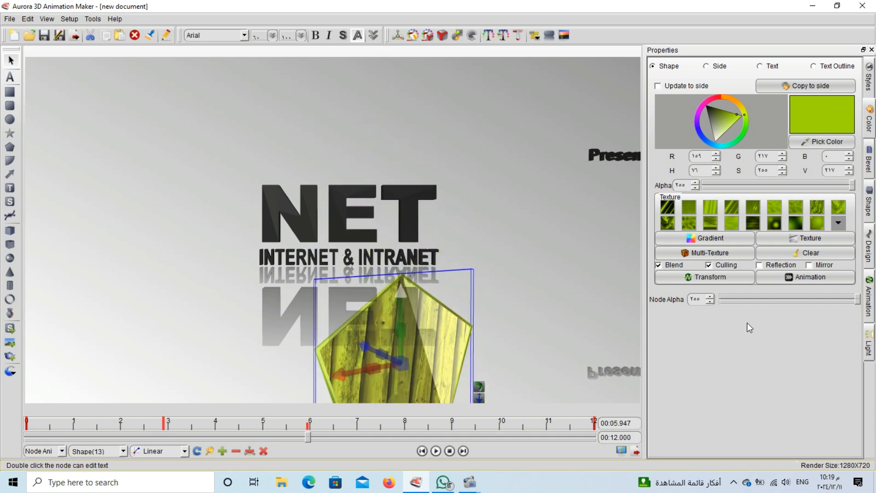
{"action": "left_click_drag", "start_coordinate": [749, 327], "coordinate": [533, 323]}
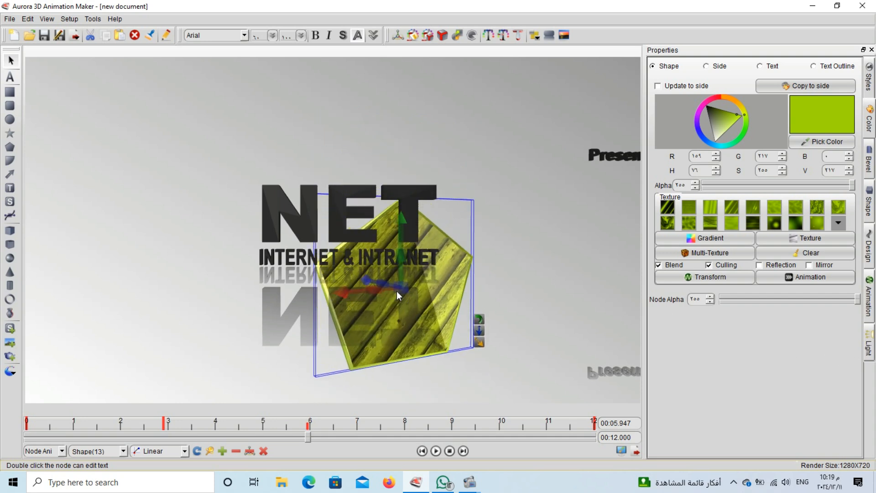
{"action": "left_click_drag", "start_coordinate": [404, 290], "coordinate": [3, 268]}
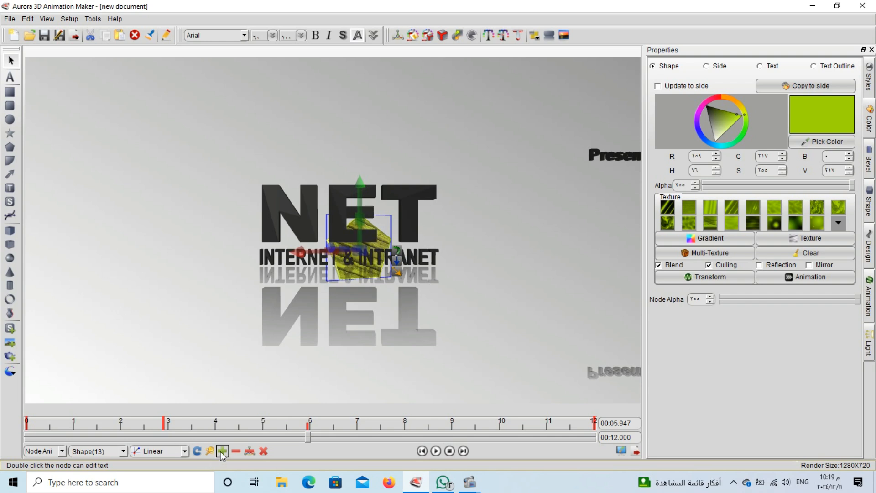
At 9 seconds, bring the pentagon close to the camera, tilt it nearly edge-on and shift it left
{"action": "left_click", "coordinate": [447, 426]}
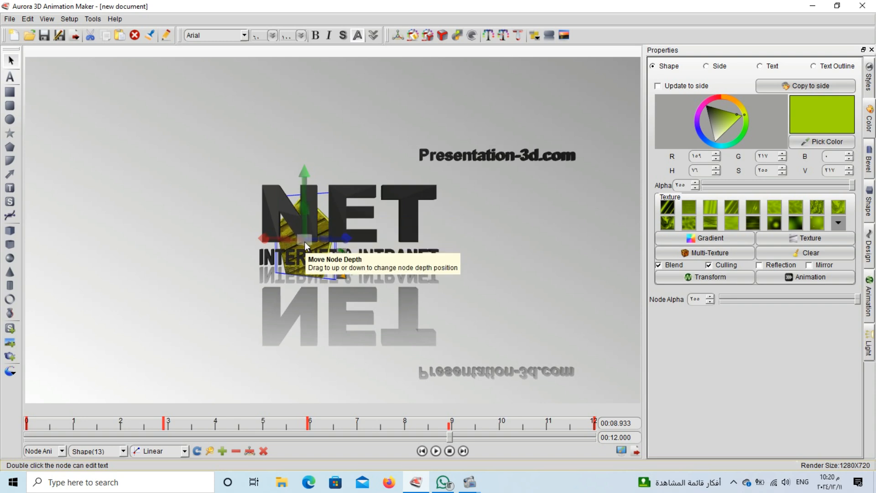
{"action": "left_click_drag", "start_coordinate": [305, 241], "coordinate": [784, 283]}
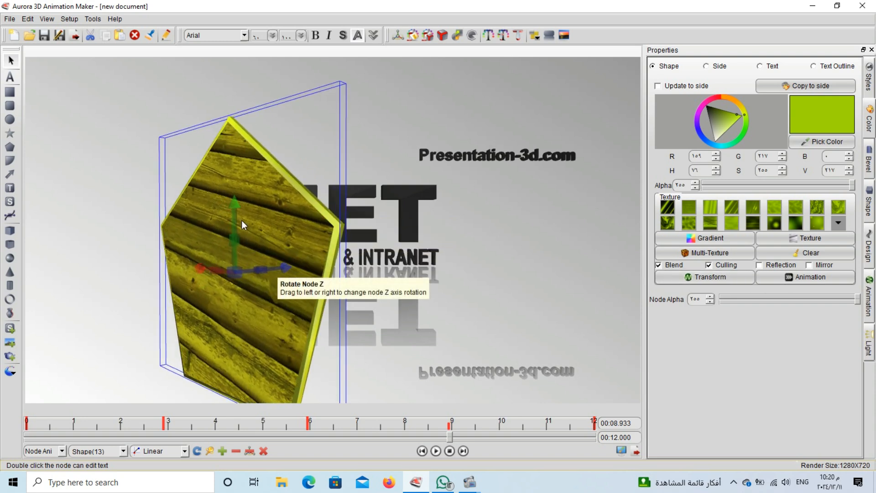
{"action": "left_click_drag", "start_coordinate": [232, 218], "coordinate": [166, 147]}
{"action": "left_click_drag", "start_coordinate": [325, 314], "coordinate": [297, 466]}
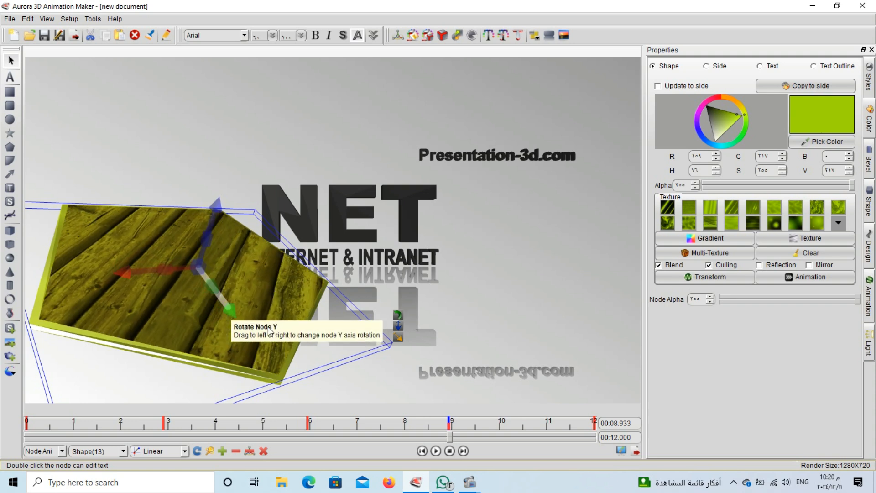
At 12 seconds, push the pentagon back in depth and slide it almost entirely off the left edge
{"action": "left_click", "coordinate": [594, 421]}
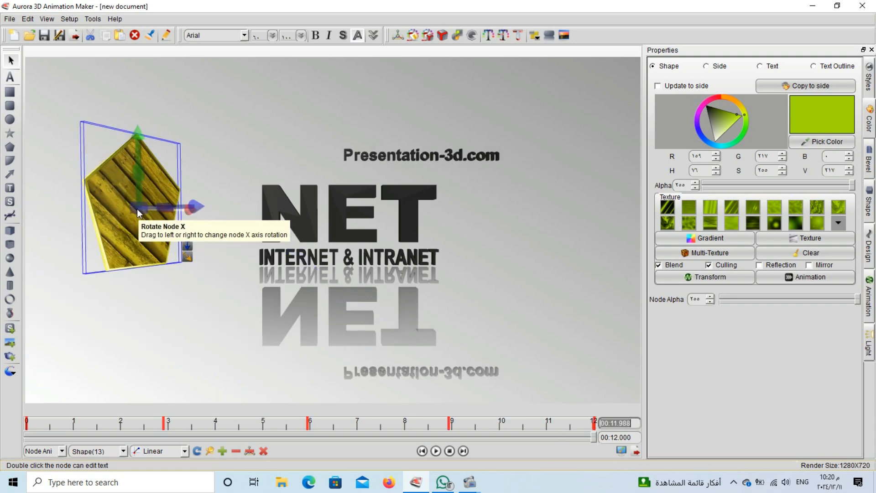
{"action": "left_click_drag", "start_coordinate": [139, 209], "coordinate": [15, 195]}
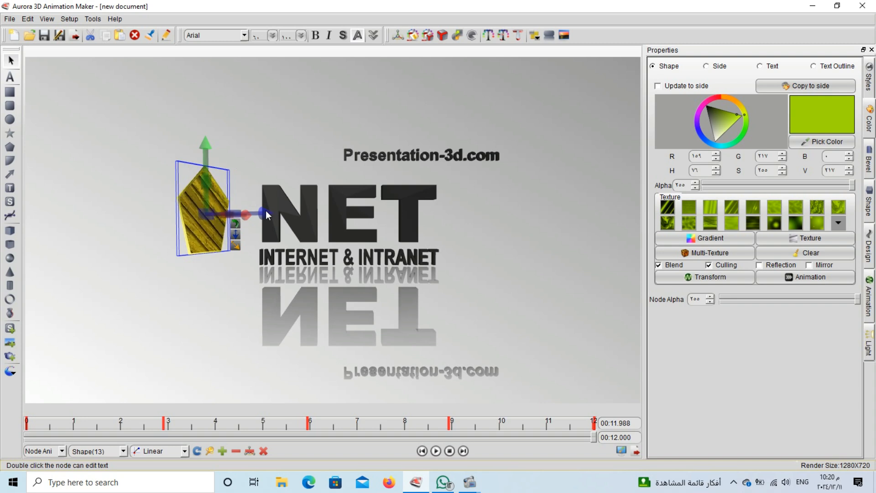
{"action": "left_click_drag", "start_coordinate": [267, 214], "coordinate": [210, 214]}
{"action": "left_click_drag", "start_coordinate": [161, 184], "coordinate": [2, 185]}
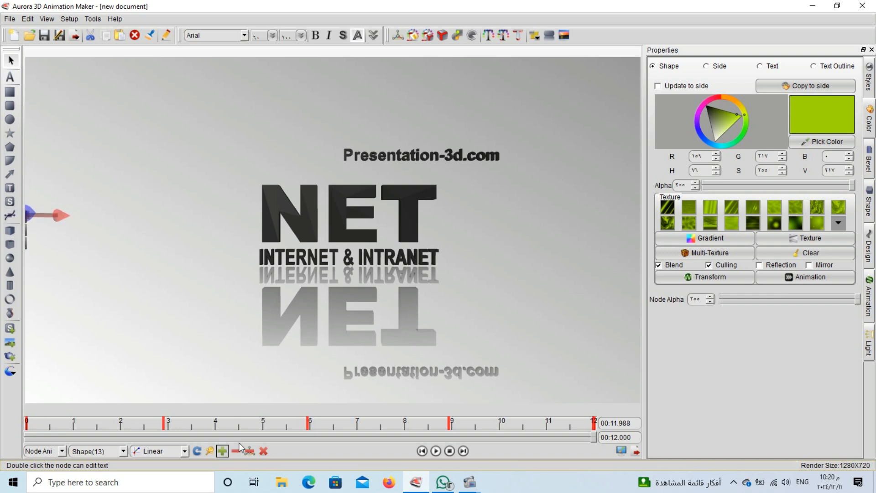
Replay the animation, retype the Presentation-3d.com line as 'tutorial', and nudge the NET group right
{"action": "left_click", "coordinate": [449, 450]}
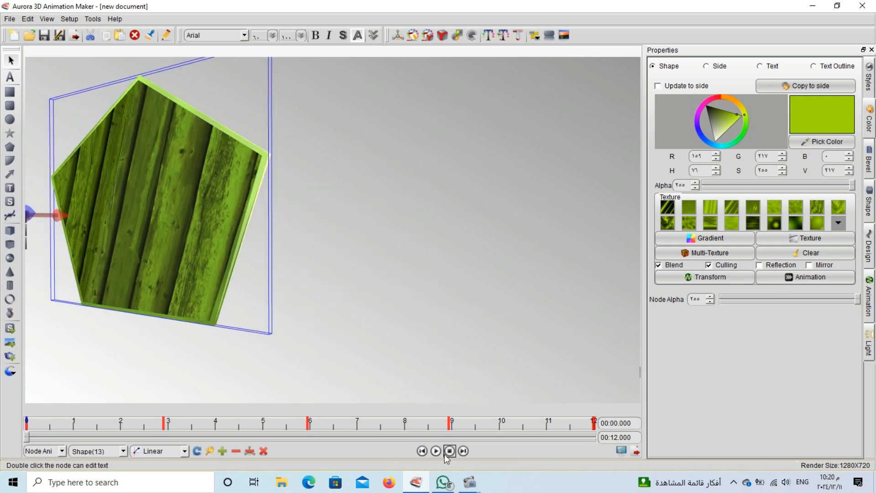
{"action": "left_click", "coordinate": [436, 451]}
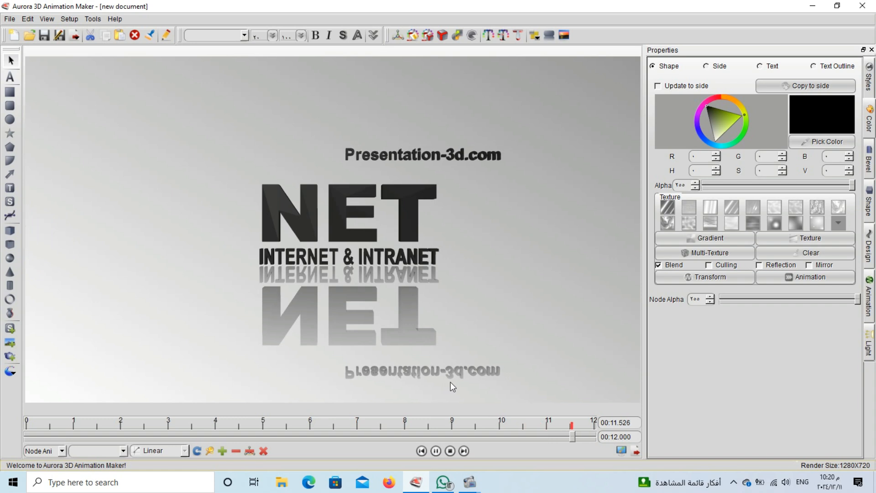
{"action": "double_click", "coordinate": [425, 158]}
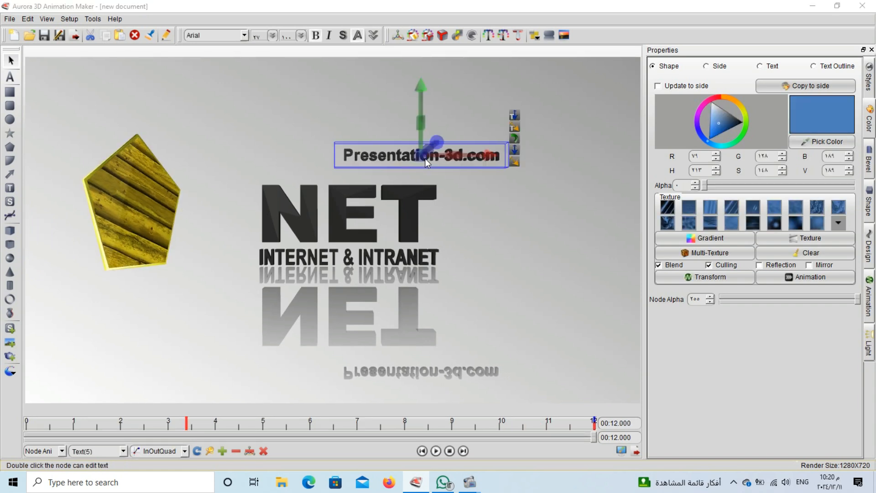
{"action": "key", "text": "ctrl+a"}
{"action": "type", "text": "t"}
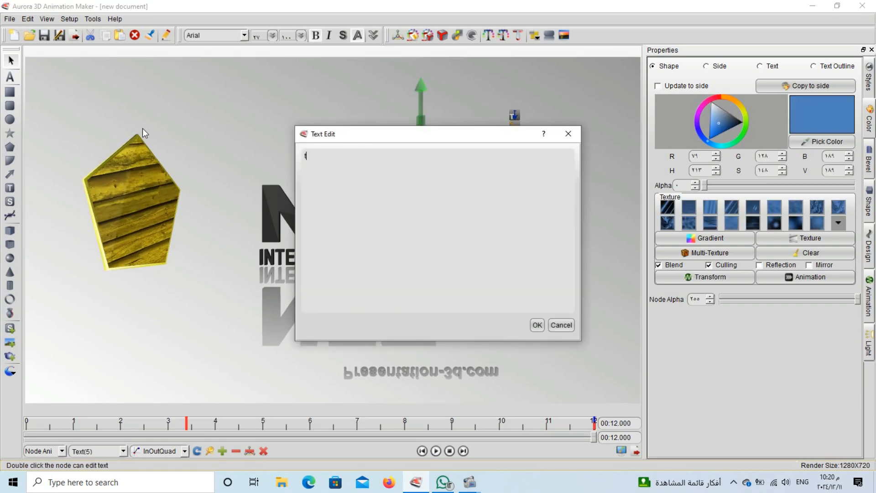
{"action": "type", "text": "utorial"}
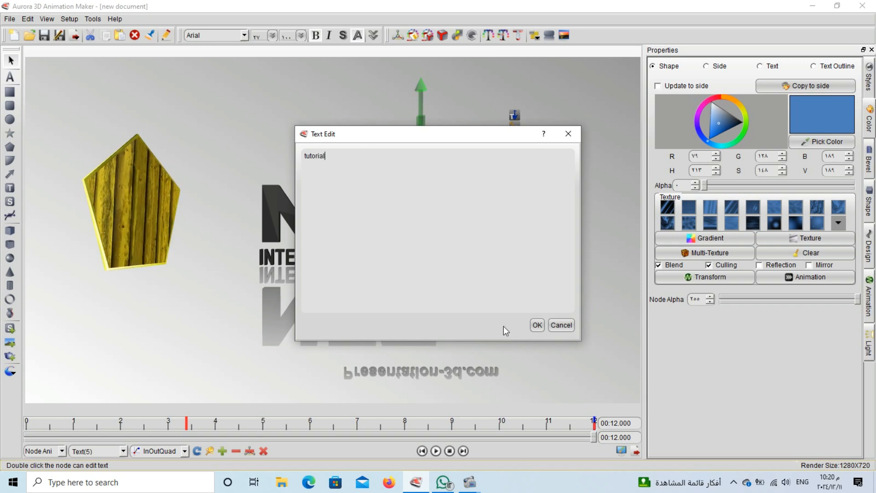
{"action": "left_click", "coordinate": [537, 325]}
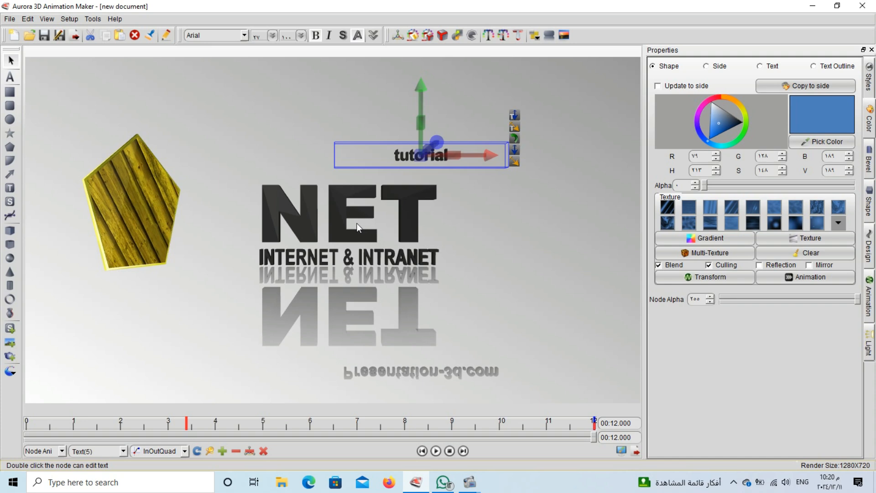
{"action": "left_click_drag", "start_coordinate": [356, 223], "coordinate": [404, 226]}
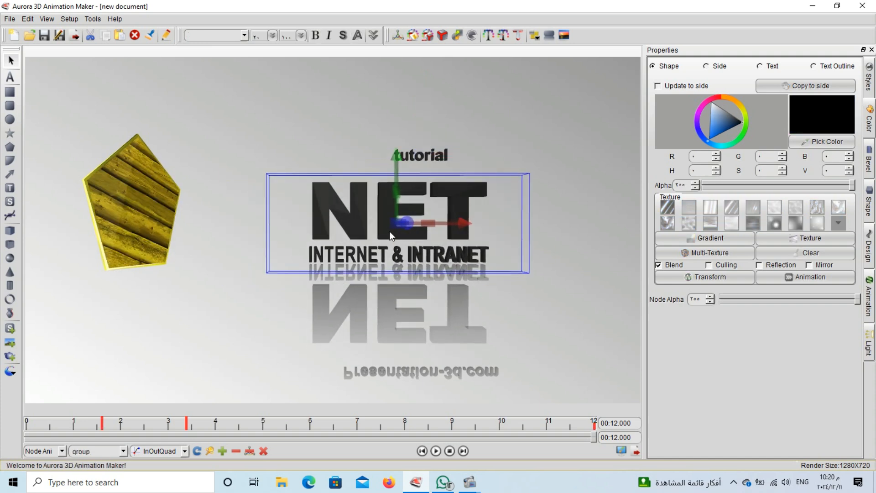
Copy the NET title group's animation via Copy Properties > Copy Animation
{"action": "right_click", "coordinate": [389, 231]}
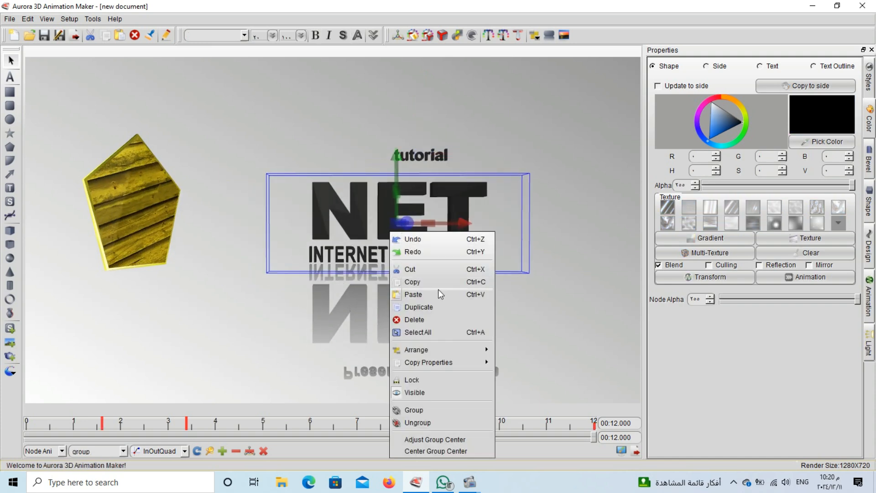
{"action": "mouse_move", "coordinate": [459, 361]}
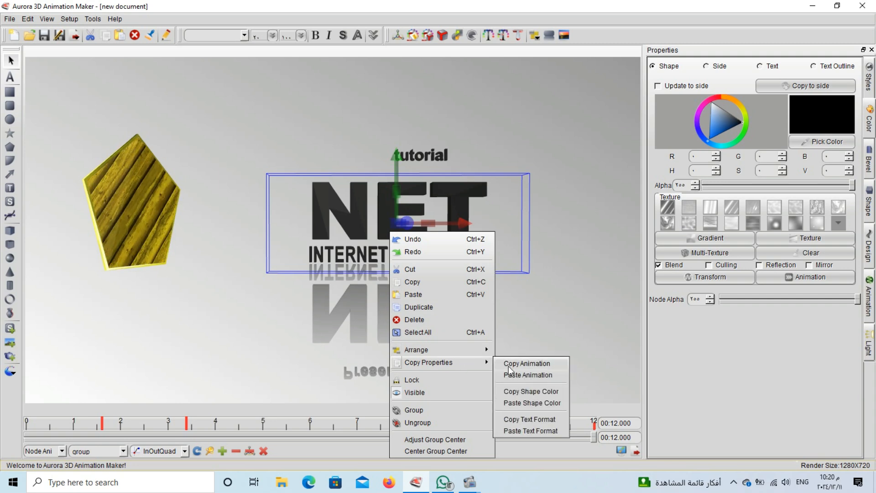
{"action": "left_click", "coordinate": [531, 364]}
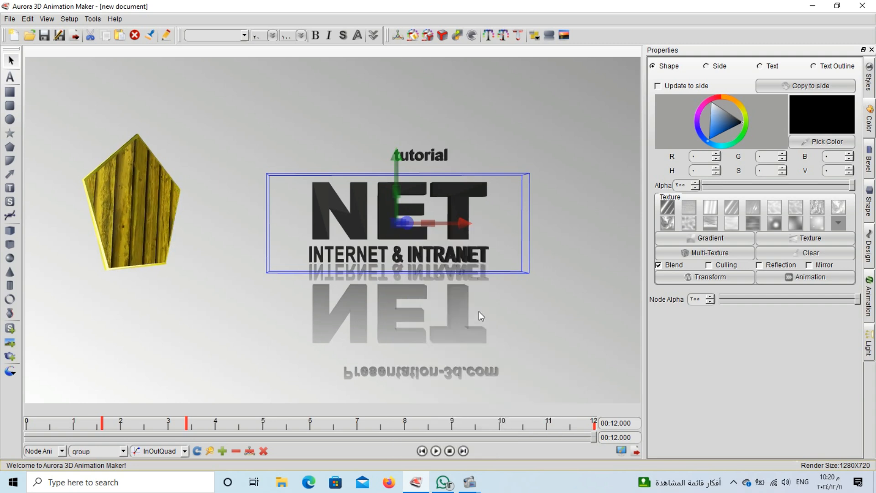
{"action": "left_click", "coordinate": [528, 304]}
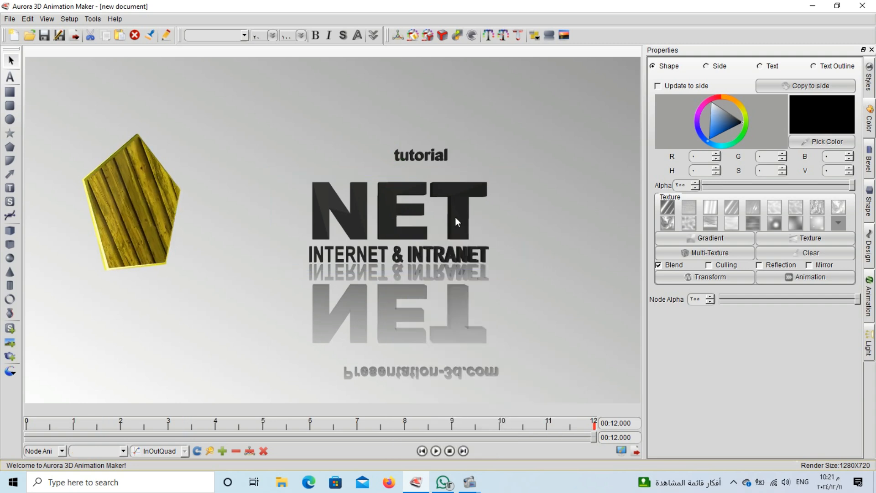
Ungroup the NET title into separate text objects, then play and pause the preview
{"action": "left_click", "coordinate": [455, 217]}
{"action": "right_click", "coordinate": [462, 212]}
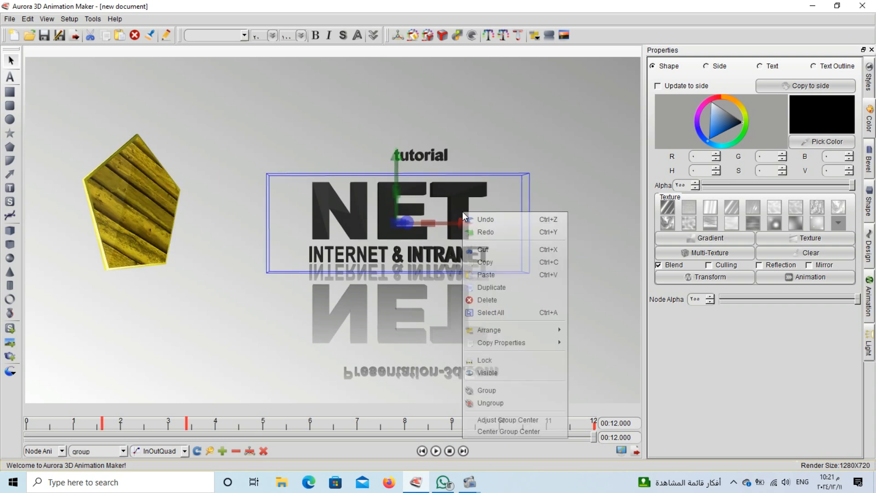
{"action": "left_click", "coordinate": [500, 402]}
{"action": "left_click", "coordinate": [547, 315]}
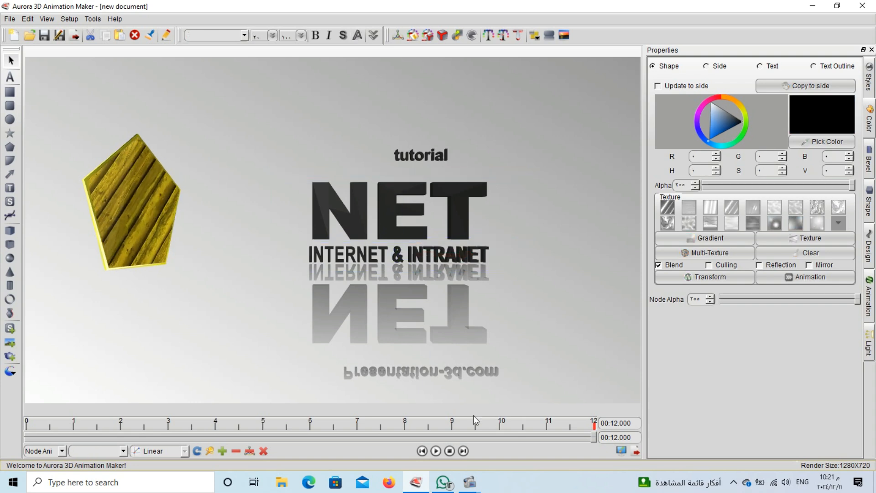
{"action": "left_click", "coordinate": [437, 450]}
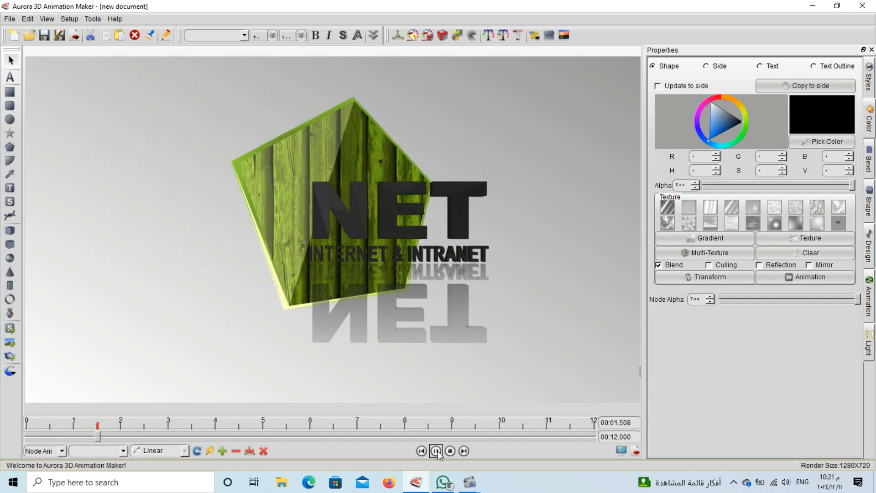
{"action": "left_click", "coordinate": [437, 451]}
Replace the NET text with 'lesson'
{"action": "left_click", "coordinate": [363, 220]}
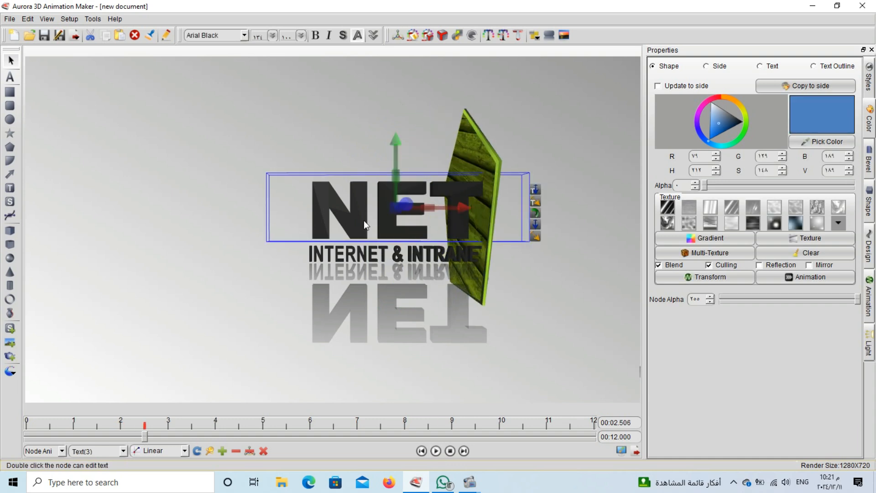
{"action": "double_click", "coordinate": [303, 208]}
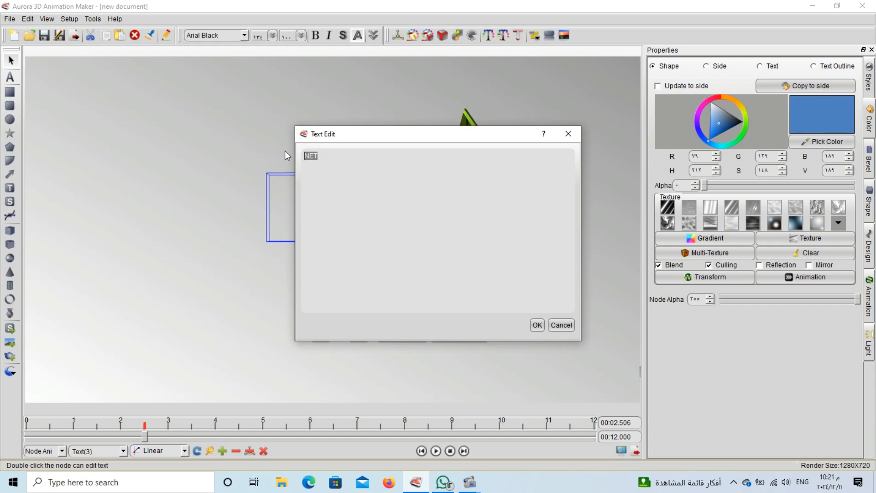
{"action": "key", "text": "BackSpace"}
{"action": "type", "text": "lesson"}
{"action": "left_click", "coordinate": [537, 327]}
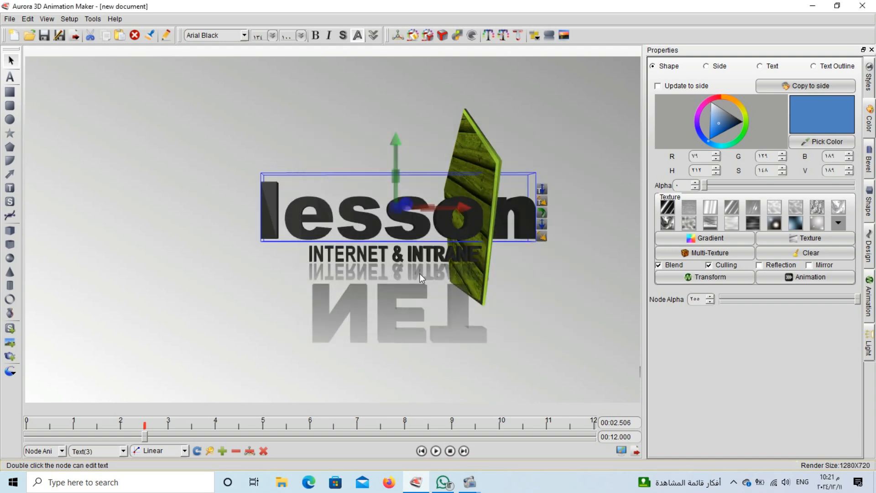
Change the INTERNET & INTRANET line to '14' at font size 234, and move 'lesson' top left
{"action": "double_click", "coordinate": [376, 255]}
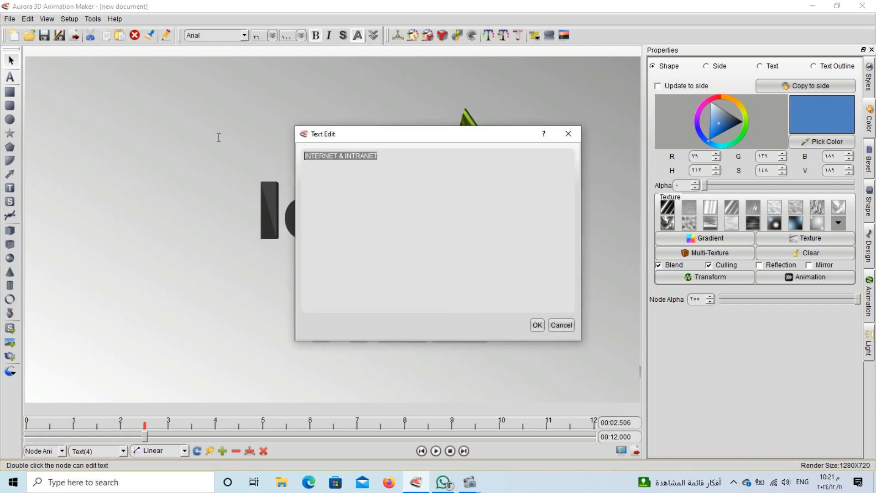
{"action": "type", "text": "14"}
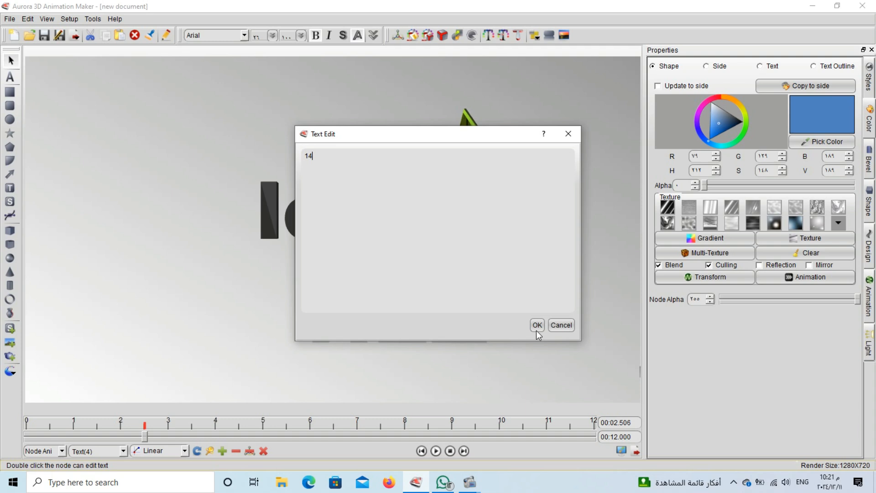
{"action": "left_click", "coordinate": [536, 328]}
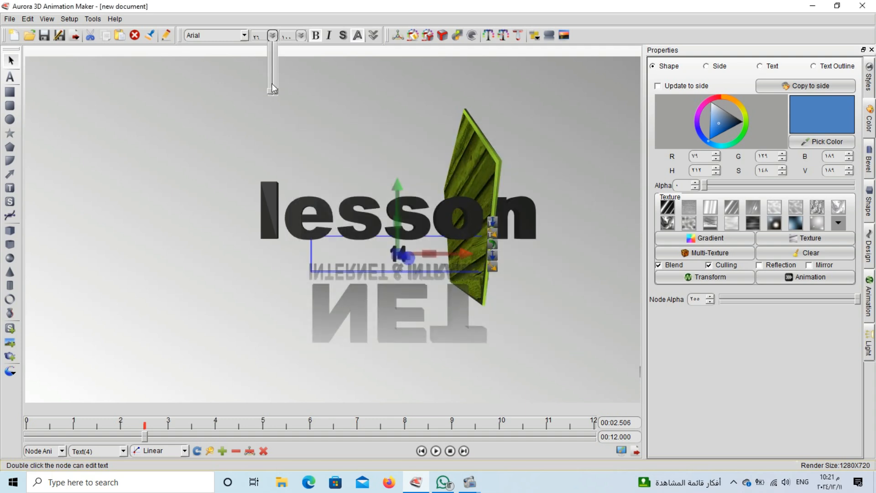
{"action": "left_click_drag", "start_coordinate": [270, 89], "coordinate": [271, 72]}
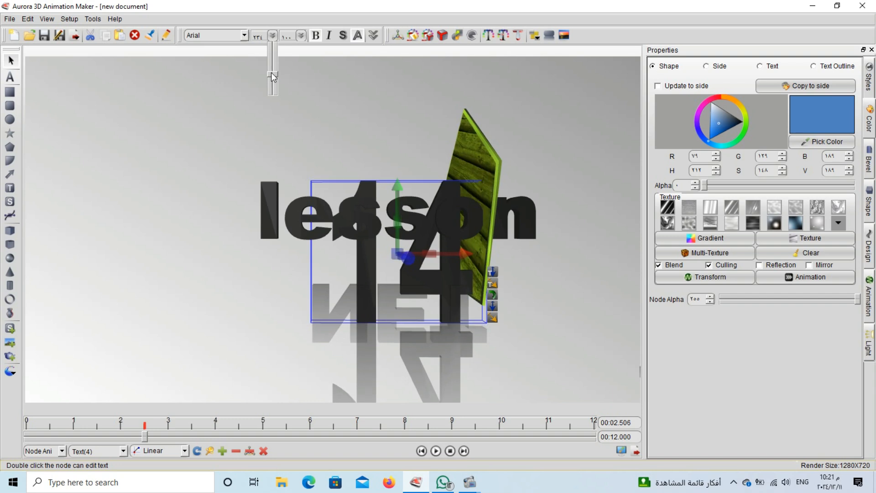
{"action": "left_click_drag", "start_coordinate": [272, 212], "coordinate": [118, 134]}
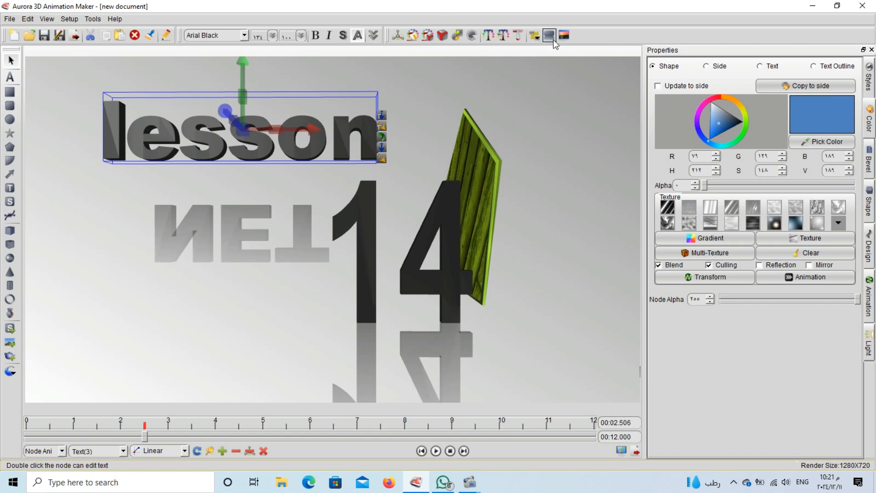
Enable a reflection on 'lesson' with distance 48.31 and fade 0.61
{"action": "left_click", "coordinate": [535, 36]}
{"action": "left_click", "coordinate": [401, 47]}
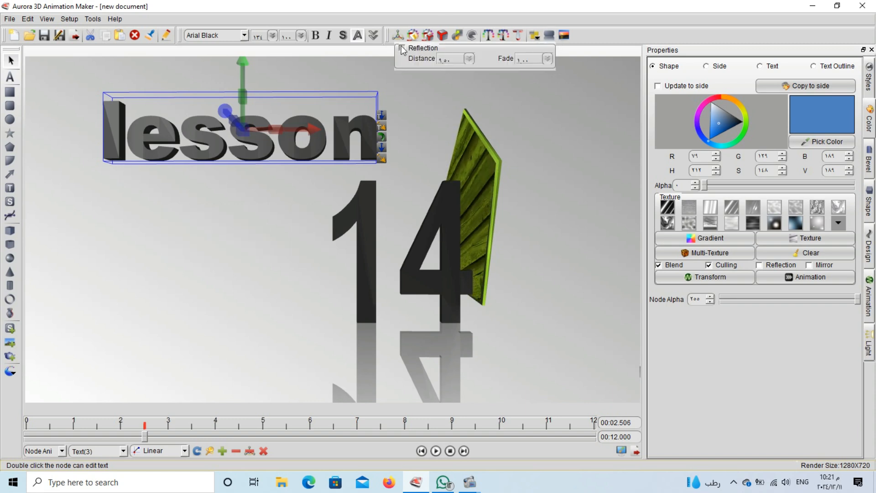
{"action": "left_click", "coordinate": [401, 47]}
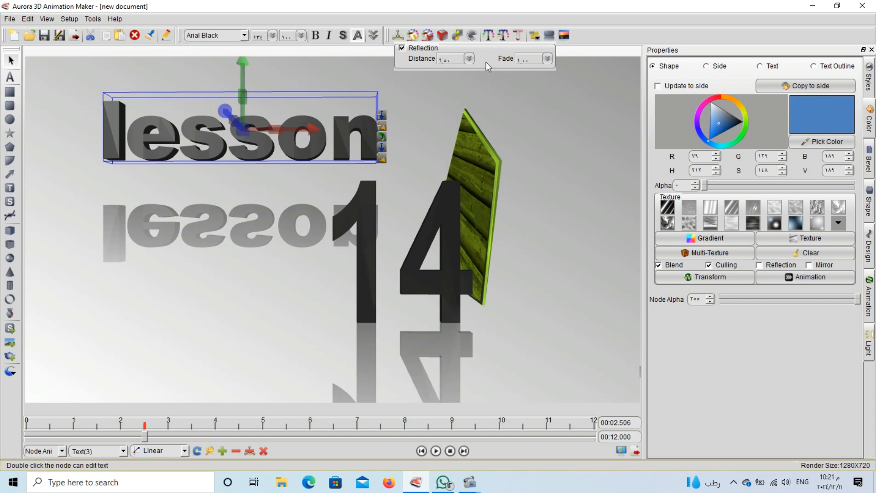
{"action": "left_click", "coordinate": [468, 58]}
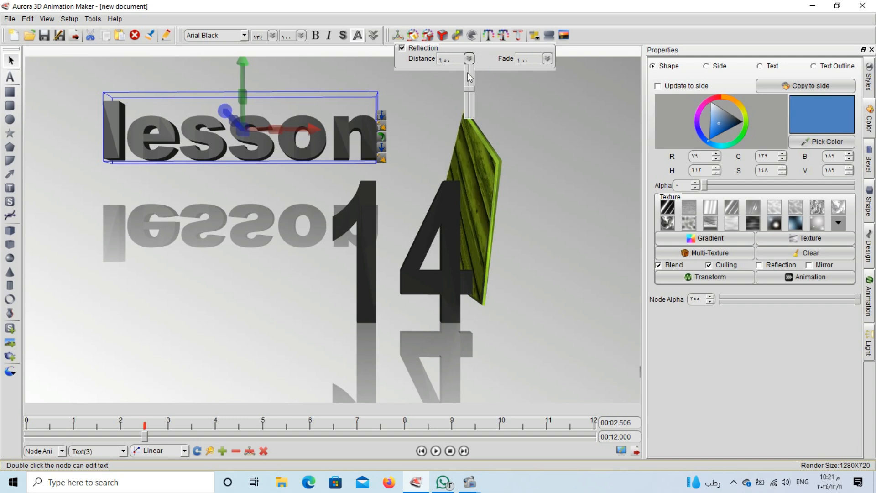
{"action": "mouse_move", "coordinate": [468, 86]}
{"action": "left_mouse_down"}
{"action": "mouse_move", "coordinate": [468, 77]}
{"action": "mouse_move", "coordinate": [465, 89]}
{"action": "left_mouse_up"}
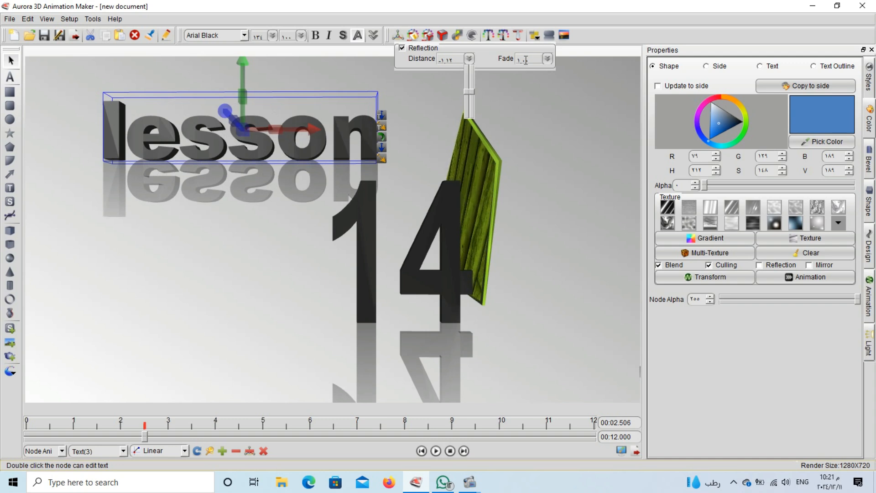
{"action": "left_click", "coordinate": [546, 60]}
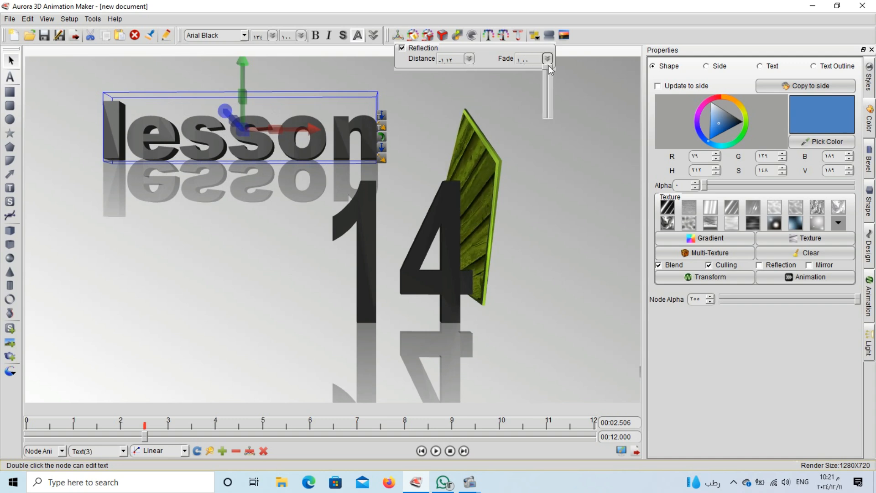
{"action": "left_click_drag", "start_coordinate": [548, 65], "coordinate": [544, 88]}
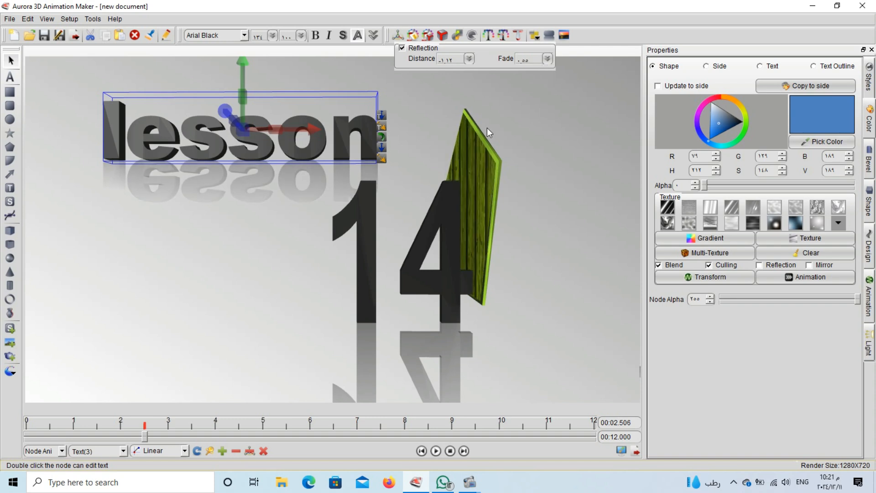
Lower the reflection fade of '14' to about 0.58
{"action": "left_click", "coordinate": [366, 238]}
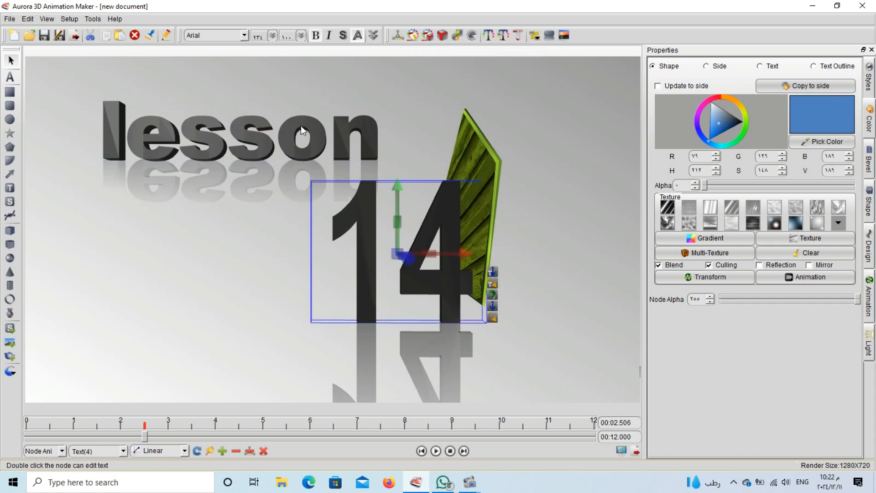
{"action": "left_click", "coordinate": [550, 38]}
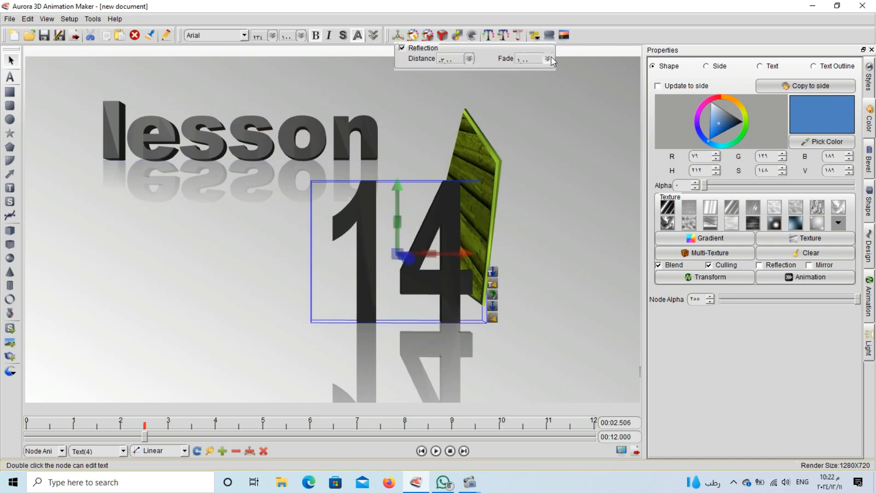
{"action": "left_click", "coordinate": [546, 58]}
{"action": "mouse_move", "coordinate": [546, 81]}
{"action": "left_mouse_down"}
{"action": "mouse_move", "coordinate": [546, 96]}
{"action": "mouse_move", "coordinate": [548, 88]}
{"action": "left_mouse_up"}
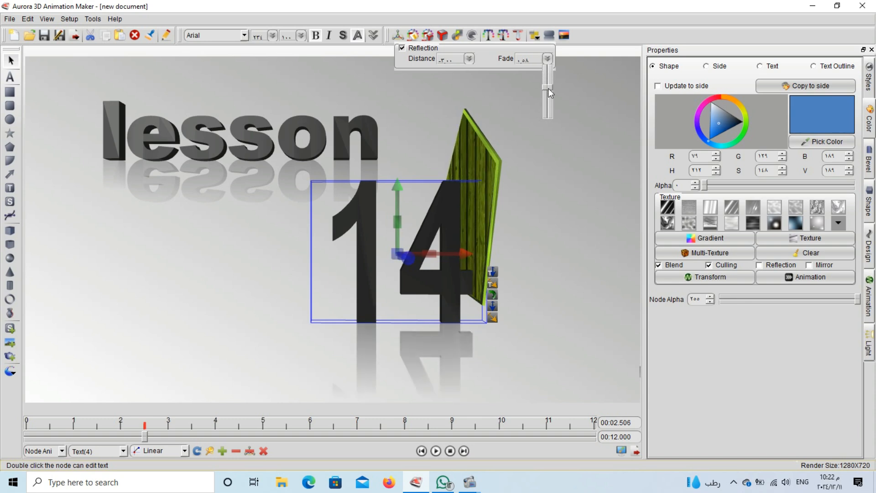
Copy the animation of 'lesson' via Copy Properties > Copy Animation
{"action": "right_click", "coordinate": [208, 135]}
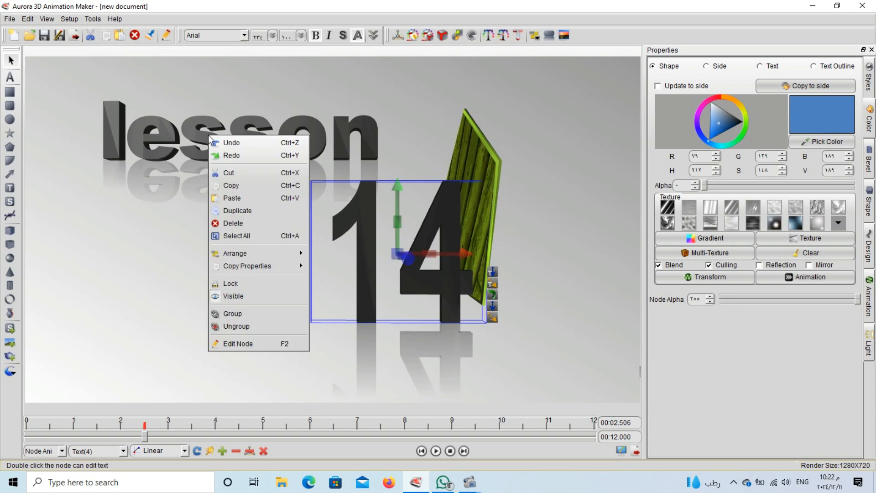
{"action": "left_click", "coordinate": [195, 135]}
{"action": "right_click", "coordinate": [194, 135]}
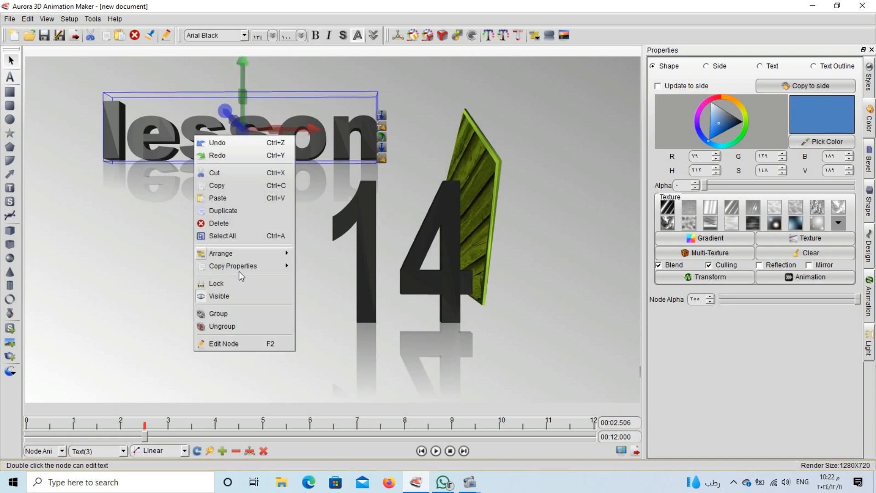
{"action": "mouse_move", "coordinate": [288, 270]}
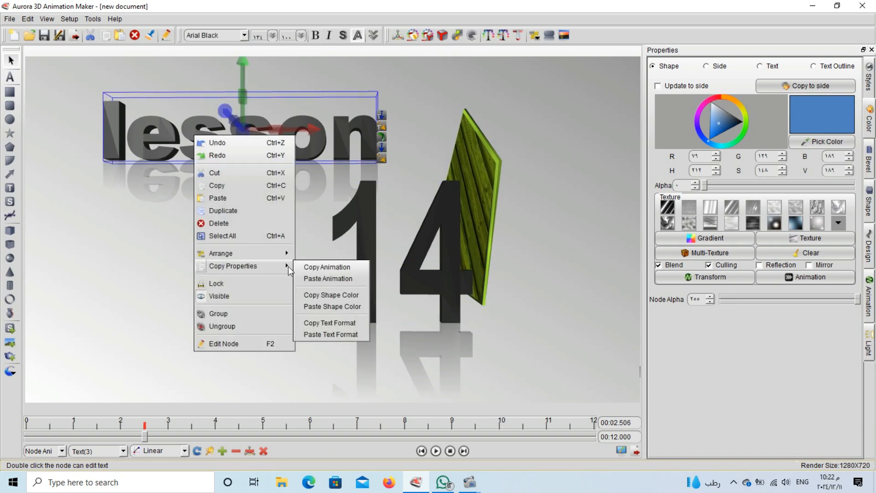
{"action": "left_click", "coordinate": [320, 280]}
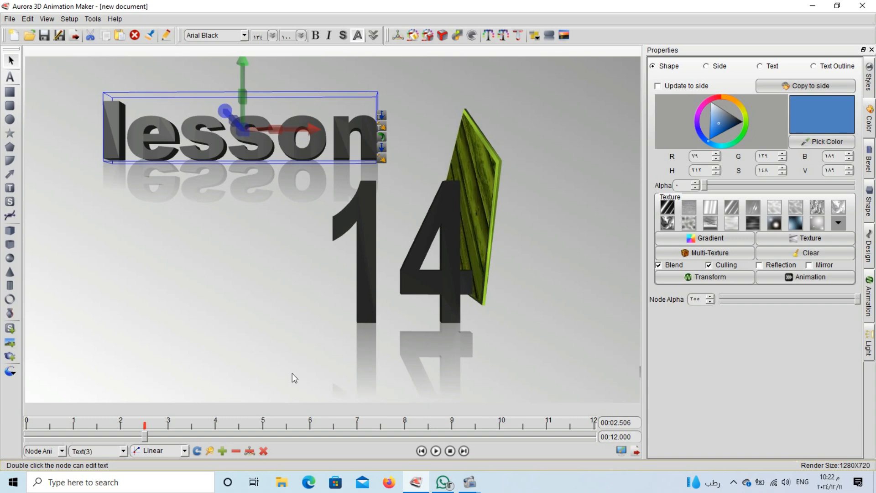
{"action": "left_click", "coordinate": [222, 451]}
{"action": "left_click", "coordinate": [362, 308]}
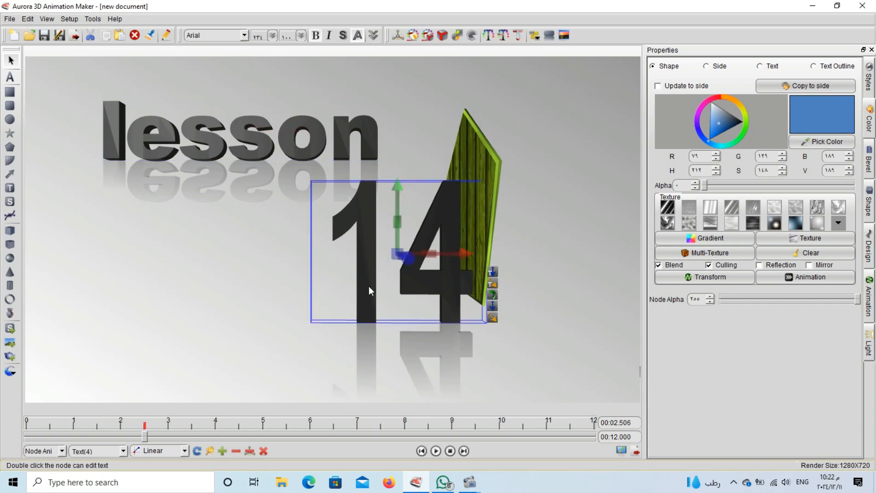
Open the '14' text editor twice and close it without changes
{"action": "double_click", "coordinate": [368, 285]}
{"action": "right_click", "coordinate": [369, 286]}
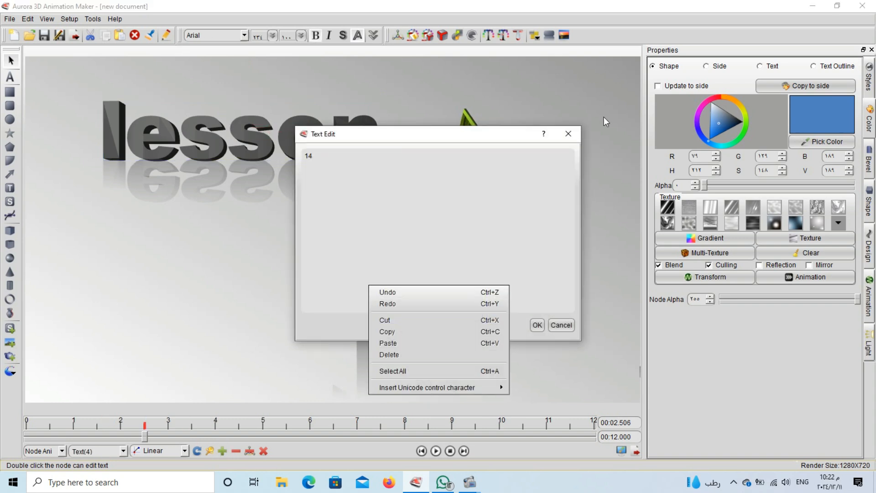
{"action": "left_click", "coordinate": [575, 130]}
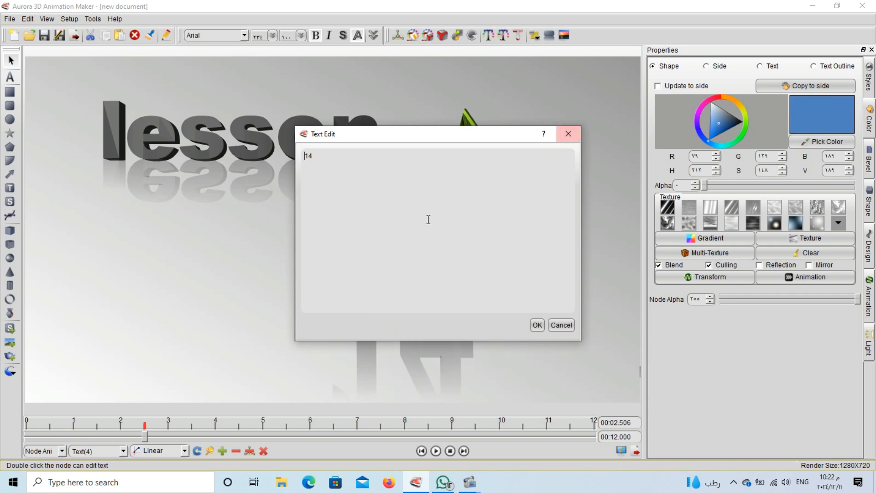
{"action": "left_click", "coordinate": [567, 133]}
{"action": "double_click", "coordinate": [369, 227]}
{"action": "right_click", "coordinate": [369, 228]}
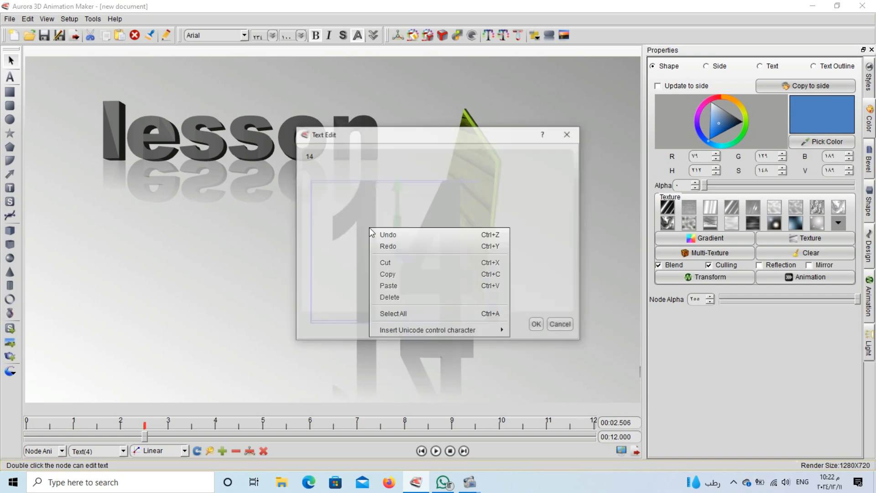
{"action": "left_click", "coordinate": [576, 138]}
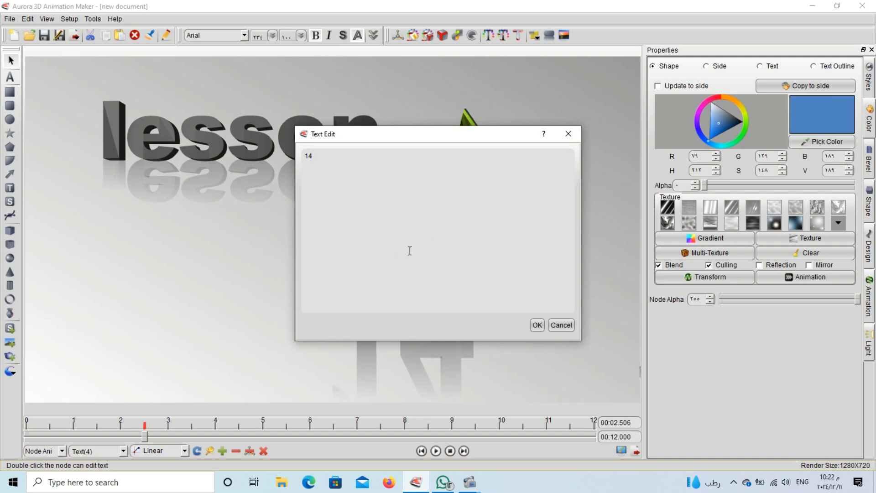
{"action": "left_click", "coordinate": [567, 134]}
Paste the copied animation onto '14' and add its keyframes
{"action": "right_click", "coordinate": [368, 226]}
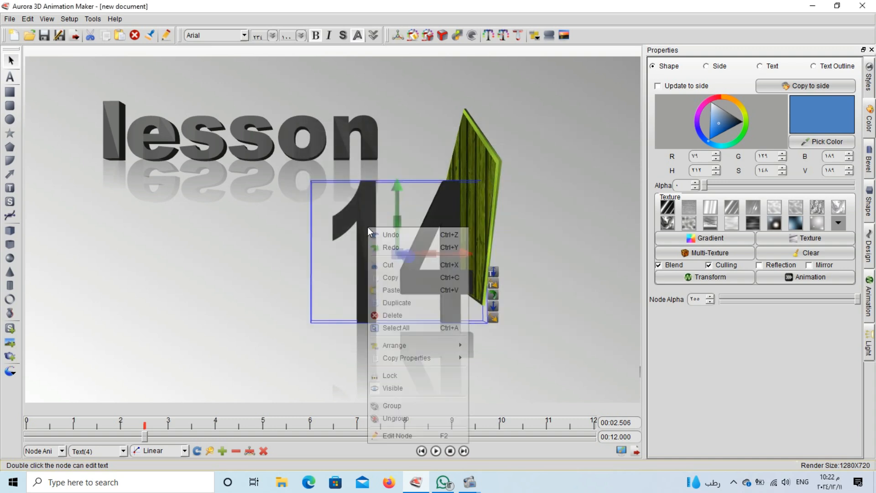
{"action": "mouse_move", "coordinate": [440, 356]}
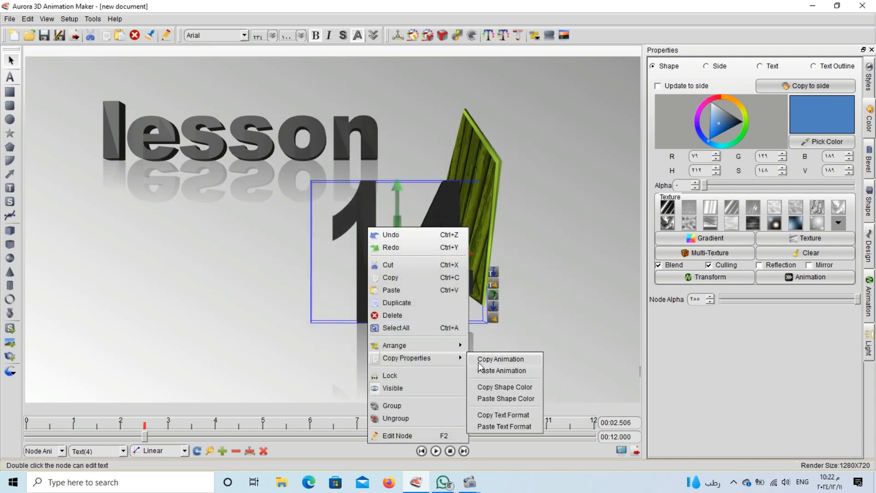
{"action": "left_click", "coordinate": [511, 371]}
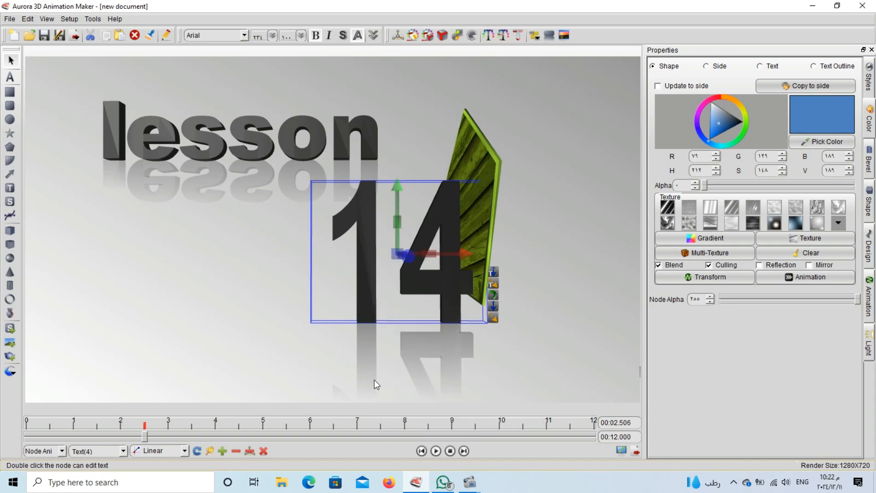
{"action": "left_click", "coordinate": [212, 452]}
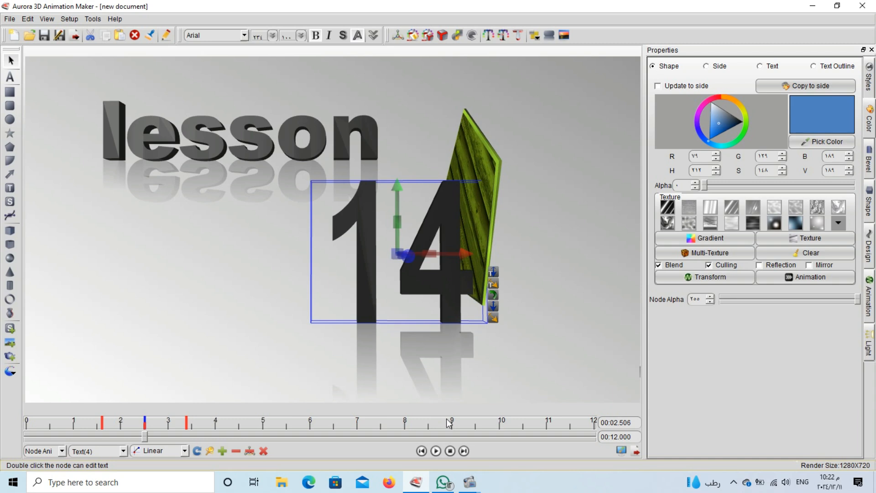
Play the preview, pause at 00:08.867, and drag '14' to sit below 'lesson'
{"action": "left_click", "coordinate": [450, 452]}
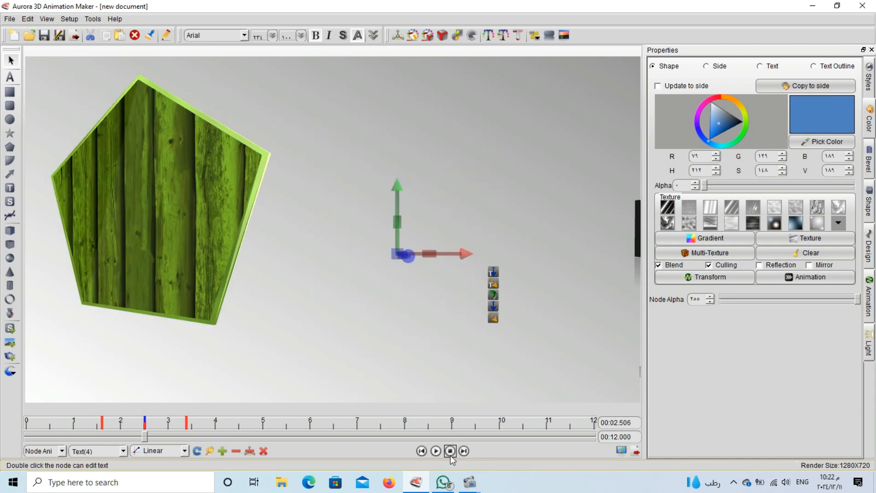
{"action": "left_click", "coordinate": [435, 451]}
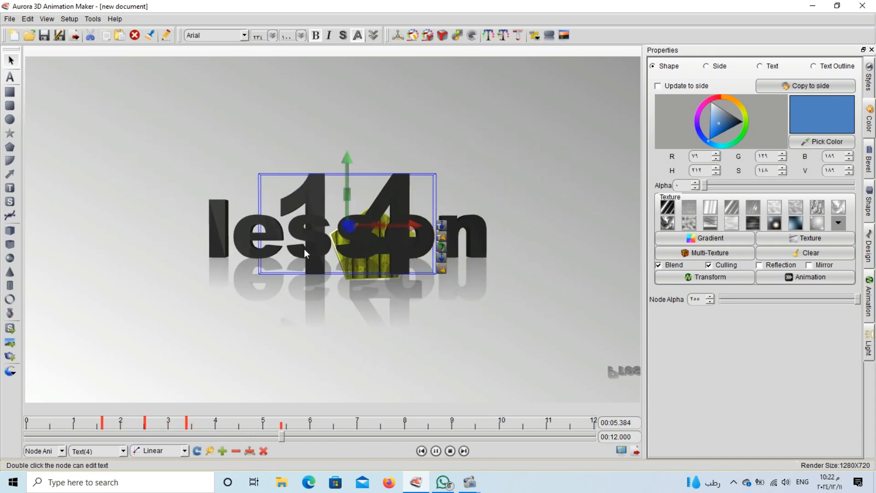
{"action": "left_click", "coordinate": [303, 234]}
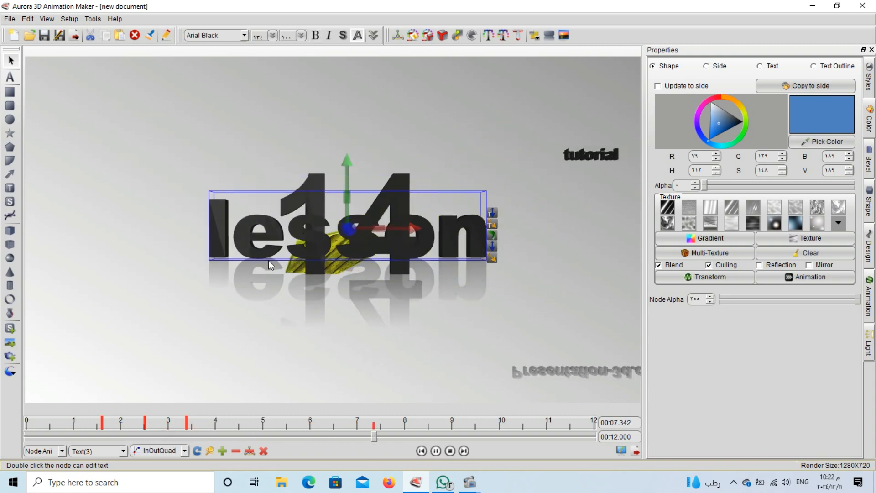
{"action": "left_click", "coordinate": [436, 446]}
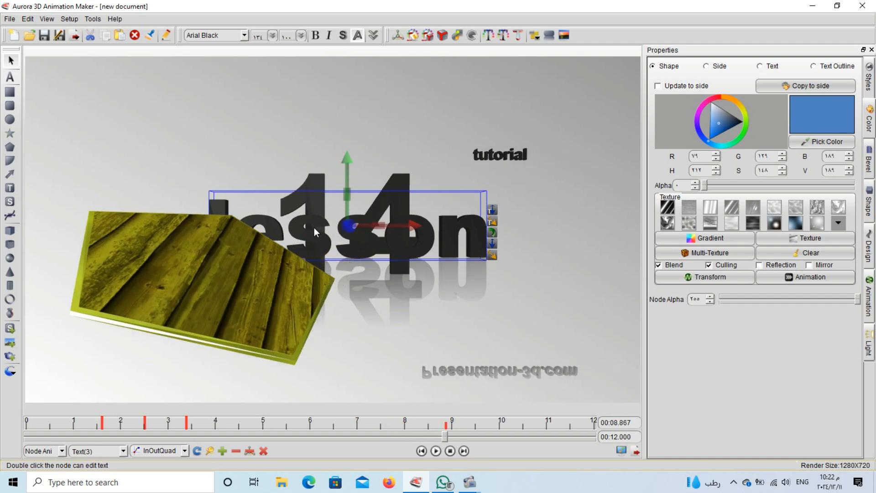
{"action": "left_click_drag", "start_coordinate": [308, 229], "coordinate": [313, 166]}
{"action": "left_click_drag", "start_coordinate": [312, 210], "coordinate": [289, 347]}
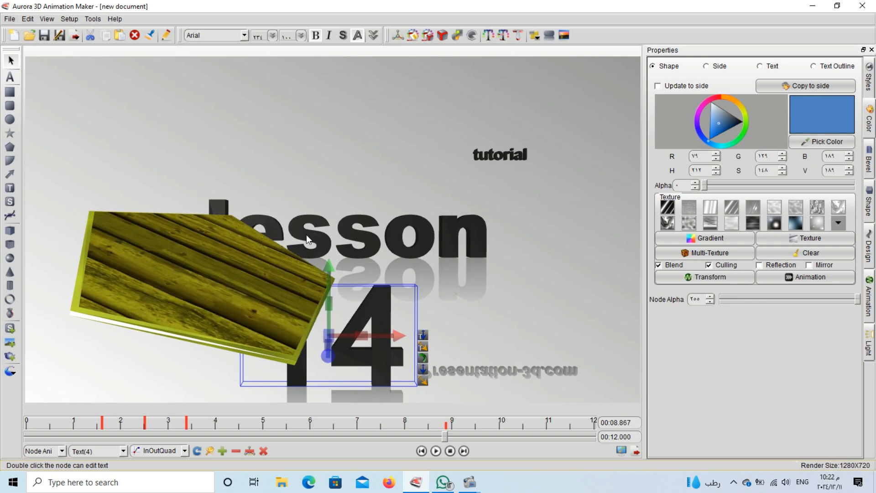
Move 'lesson' to the top of the scene and raise 'tutorial' font size to 28
{"action": "left_click_drag", "start_coordinate": [305, 234], "coordinate": [234, 139]}
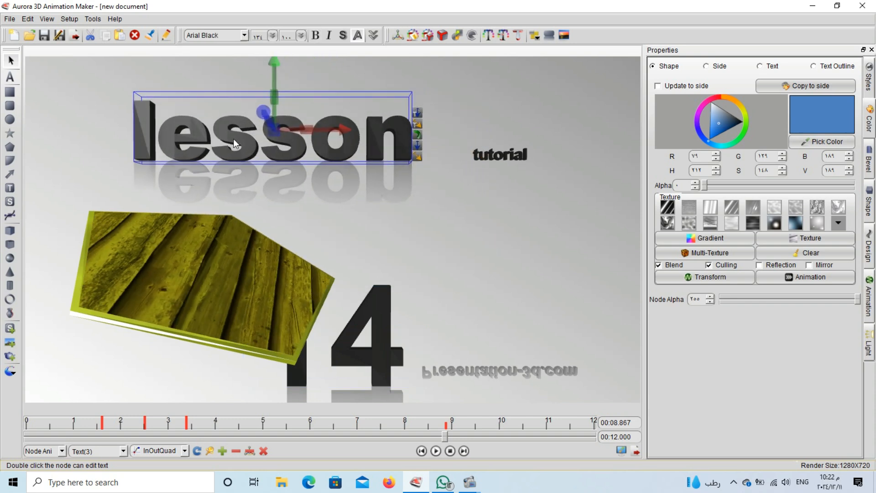
{"action": "left_click", "coordinate": [497, 157]}
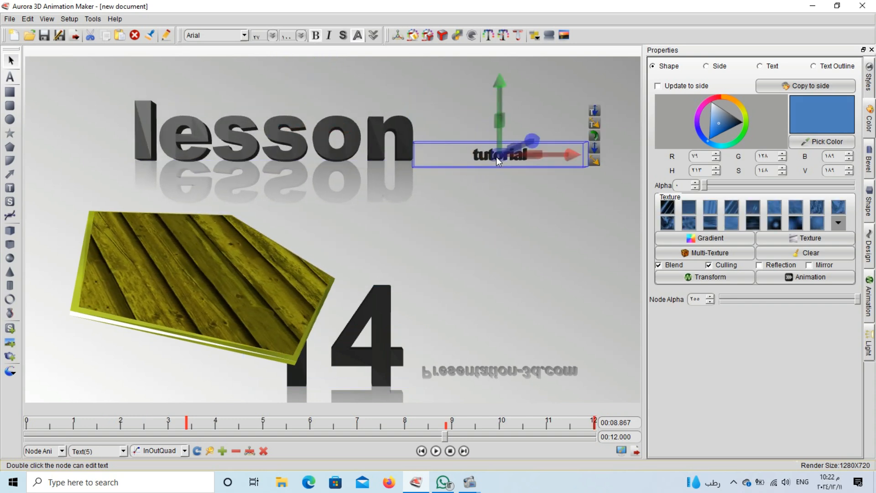
{"action": "left_click", "coordinate": [273, 36]}
{"action": "left_click_drag", "start_coordinate": [273, 91], "coordinate": [275, 78]}
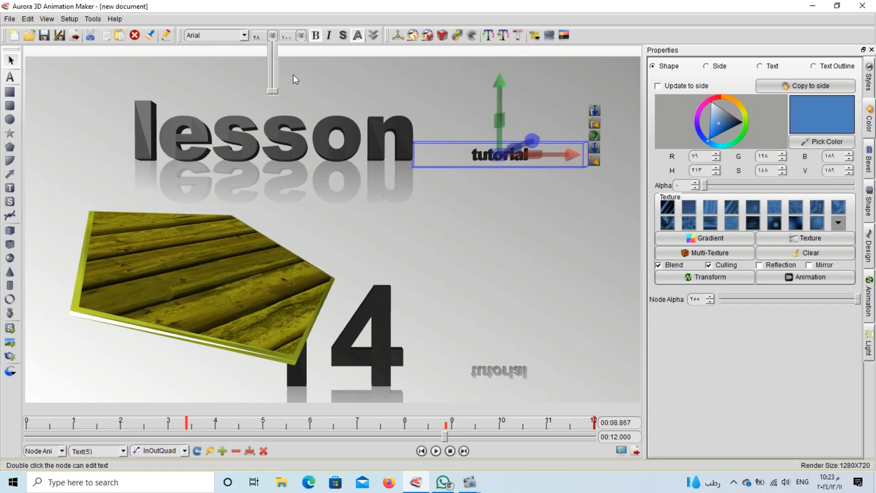
{"action": "left_click", "coordinate": [295, 71]}
{"action": "left_click", "coordinate": [294, 75]}
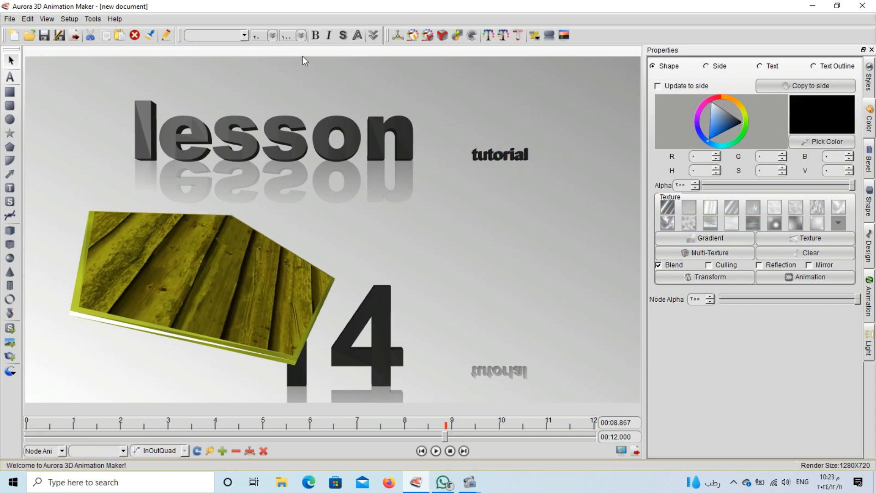
Enlarge 'tutorial' to font size 111 and place it just below 'lesson'
{"action": "left_click", "coordinate": [480, 160]}
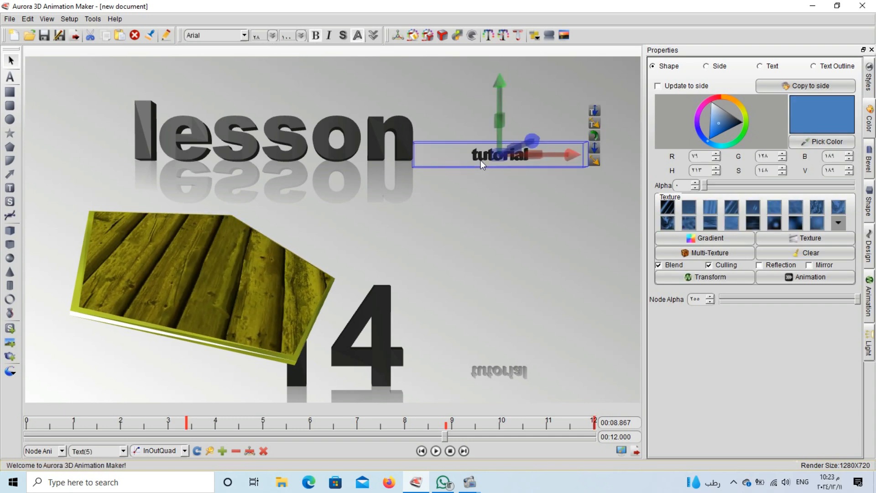
{"action": "left_click", "coordinate": [272, 35]}
{"action": "left_click_drag", "start_coordinate": [273, 92], "coordinate": [272, 82]}
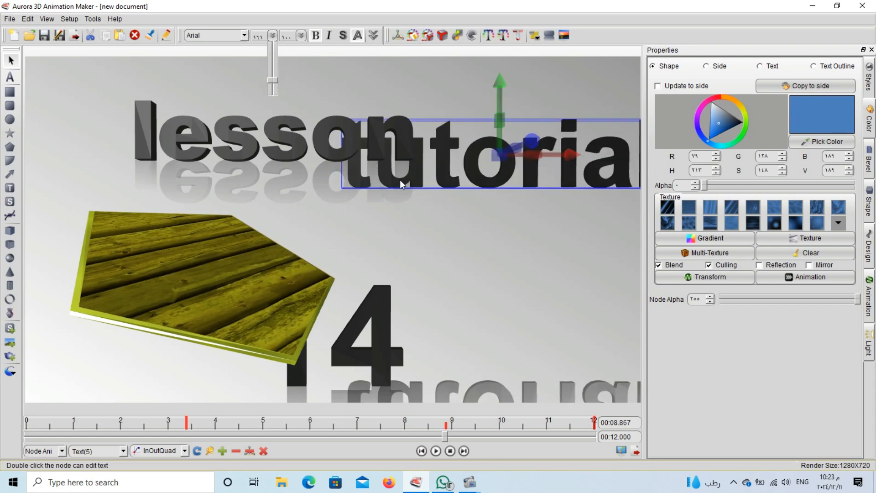
{"action": "left_click_drag", "start_coordinate": [412, 172], "coordinate": [359, 241]}
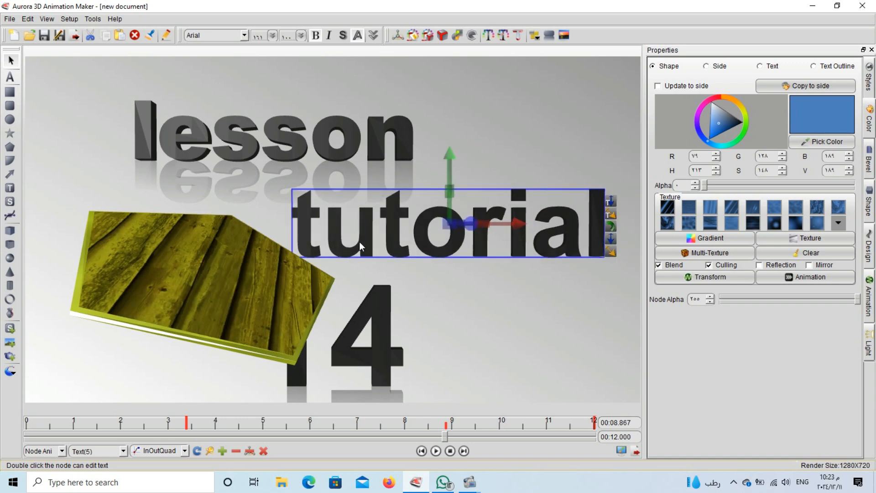
Set reflection distance to 25.84 and fade to about 0.33, then nudge 'tutorial' up
{"action": "left_click", "coordinate": [547, 38]}
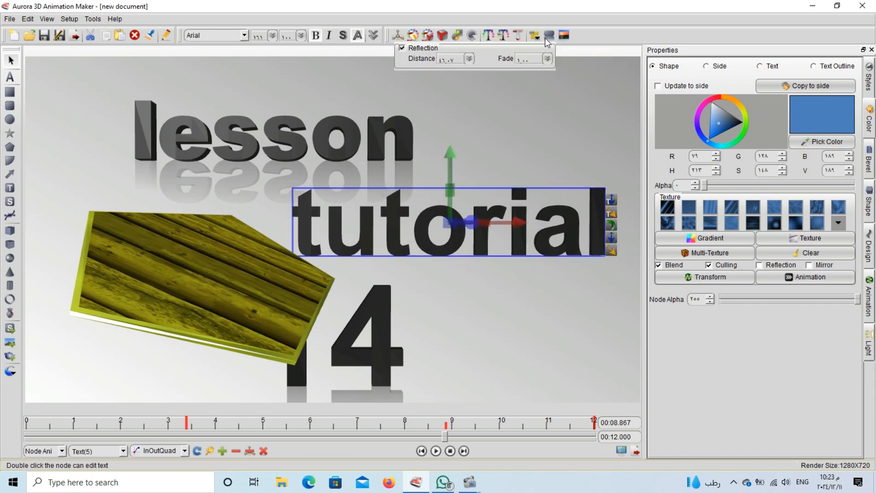
{"action": "left_click", "coordinate": [547, 59]}
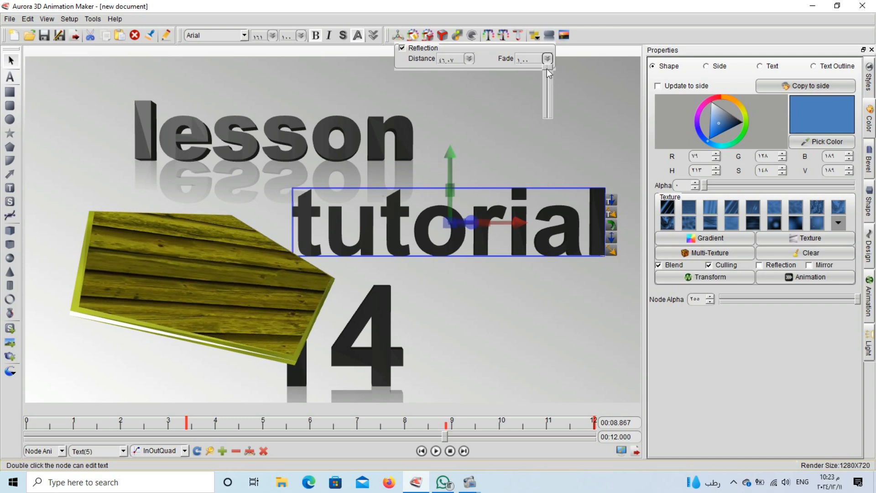
{"action": "left_click_drag", "start_coordinate": [546, 68], "coordinate": [543, 104]}
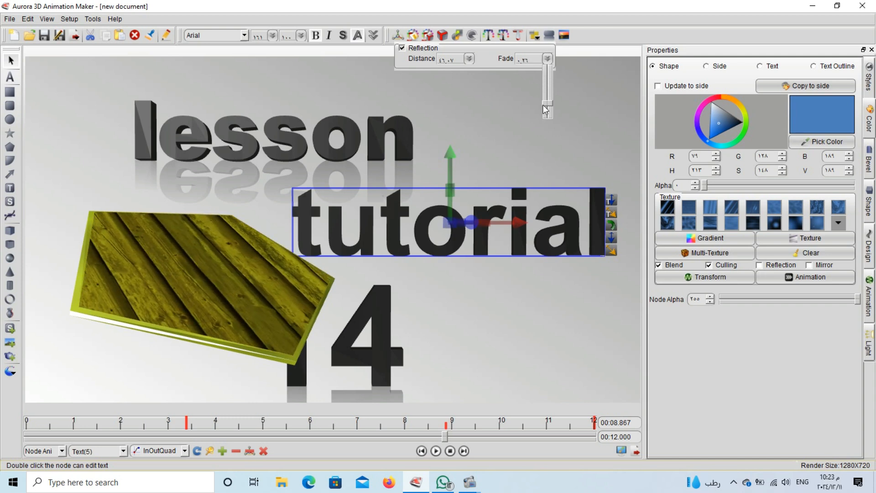
{"action": "left_click", "coordinate": [420, 53]}
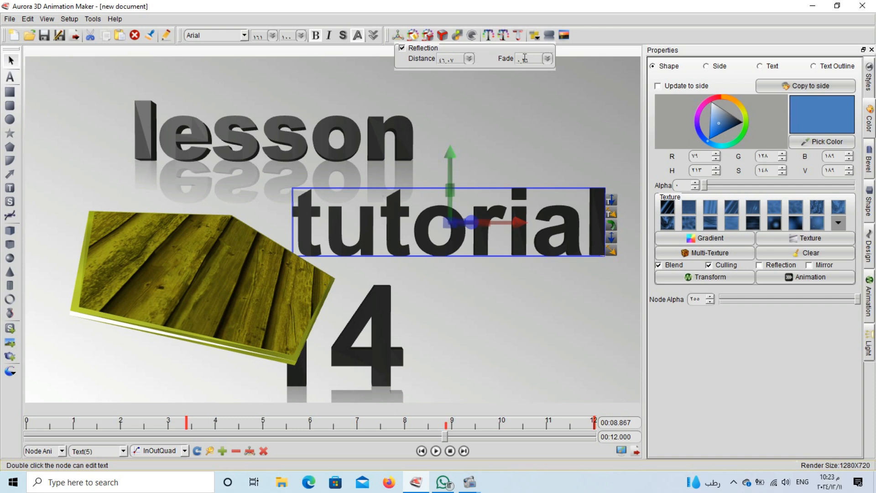
{"action": "left_click", "coordinate": [468, 58]}
{"action": "left_click_drag", "start_coordinate": [469, 81], "coordinate": [469, 90]}
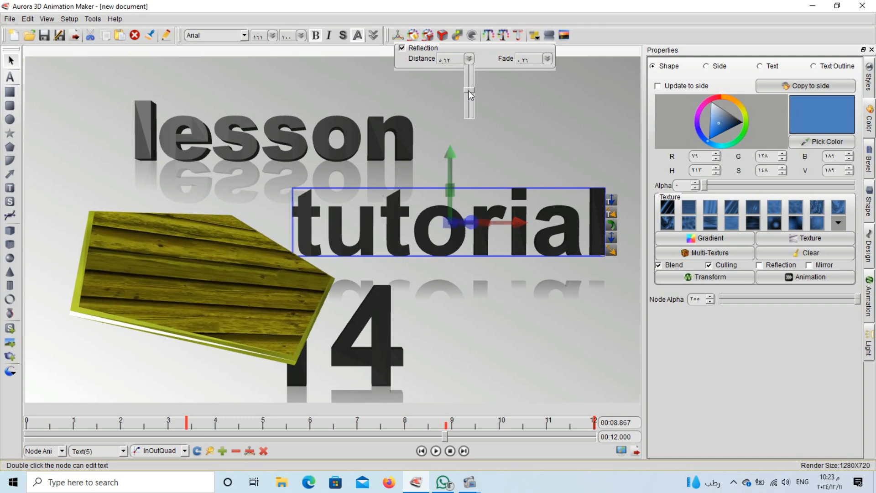
{"action": "left_click", "coordinate": [547, 59]}
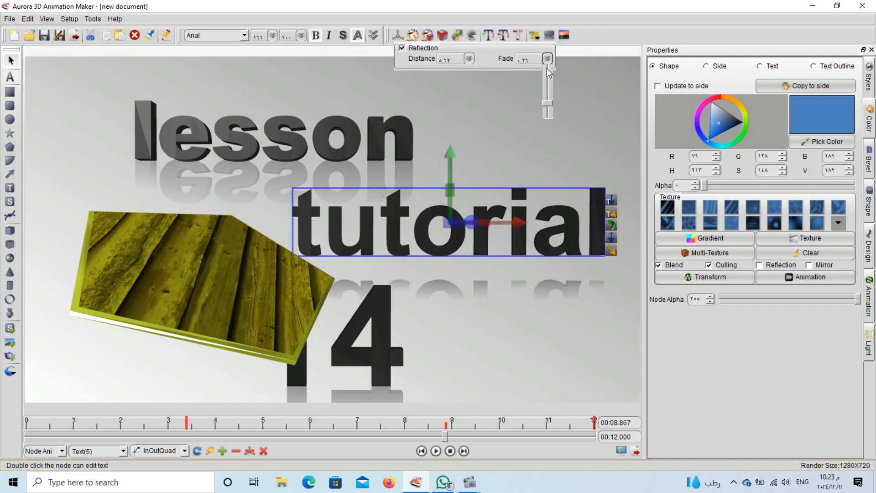
{"action": "left_click_drag", "start_coordinate": [547, 67], "coordinate": [544, 99]}
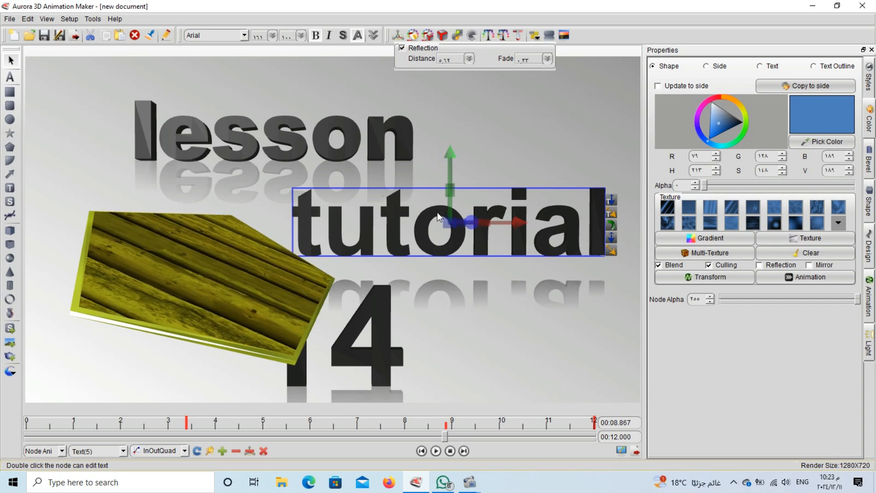
{"action": "left_click_drag", "start_coordinate": [437, 212], "coordinate": [444, 194]}
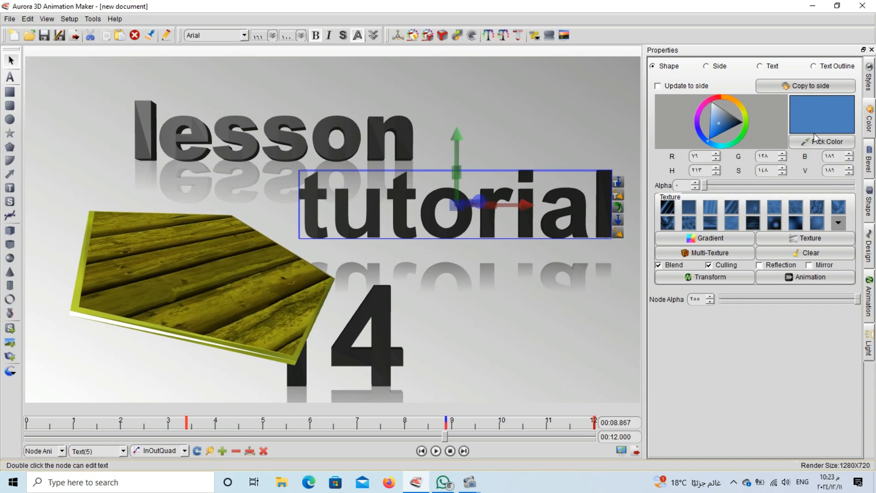
Color the 'tutorial' letters green with a bright yellow-green outline
{"action": "left_click", "coordinate": [759, 66]}
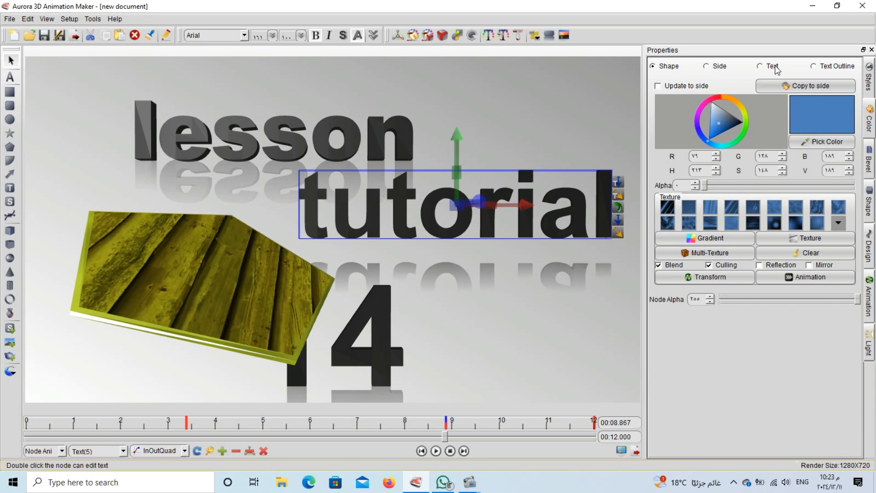
{"action": "left_click", "coordinate": [739, 132]}
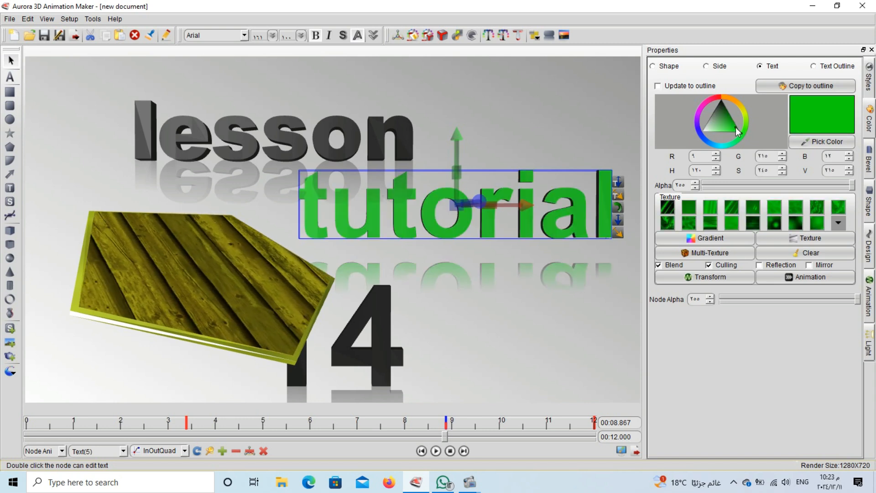
{"action": "left_click", "coordinate": [823, 69]}
{"action": "left_click", "coordinate": [729, 128]}
{"action": "left_click_drag", "start_coordinate": [729, 127], "coordinate": [735, 120]}
{"action": "left_click", "coordinate": [748, 118]}
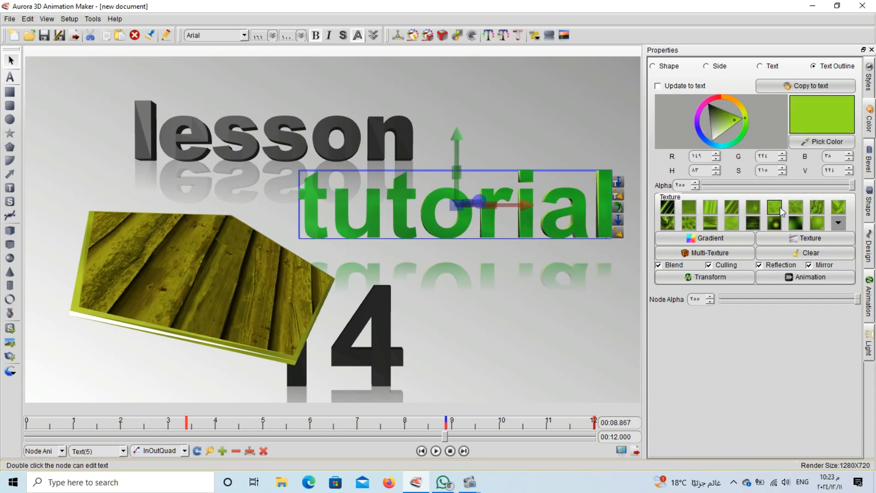
Apply a light marbled green texture to 'tutorial' with Reflection and Mirror enabled
{"action": "left_click", "coordinate": [772, 66]}
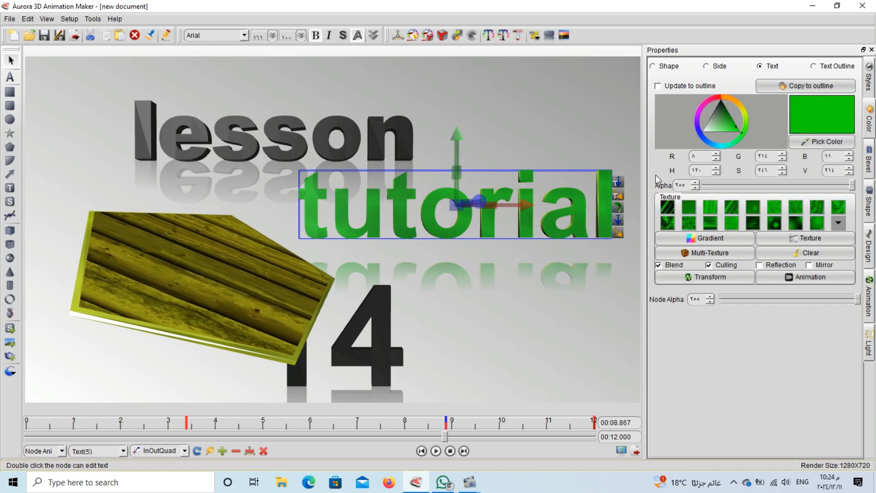
{"action": "left_click", "coordinate": [770, 228]}
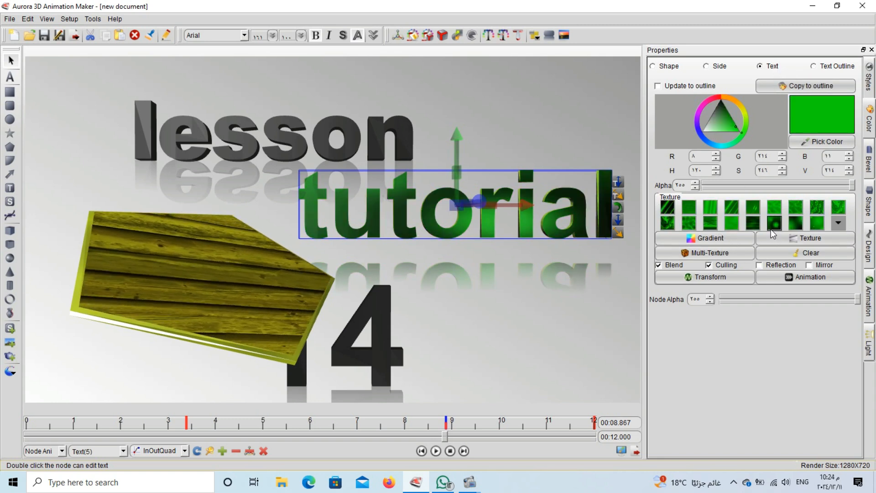
{"action": "left_click", "coordinate": [801, 211]}
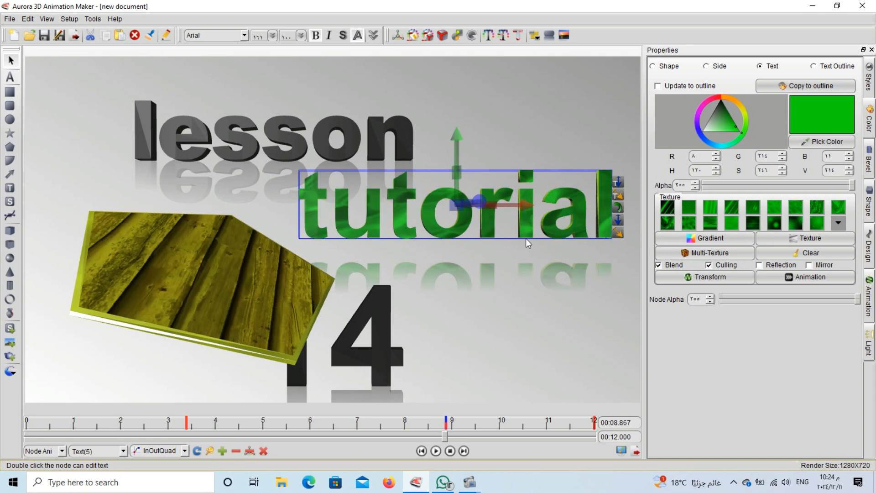
{"action": "left_click", "coordinate": [783, 265]}
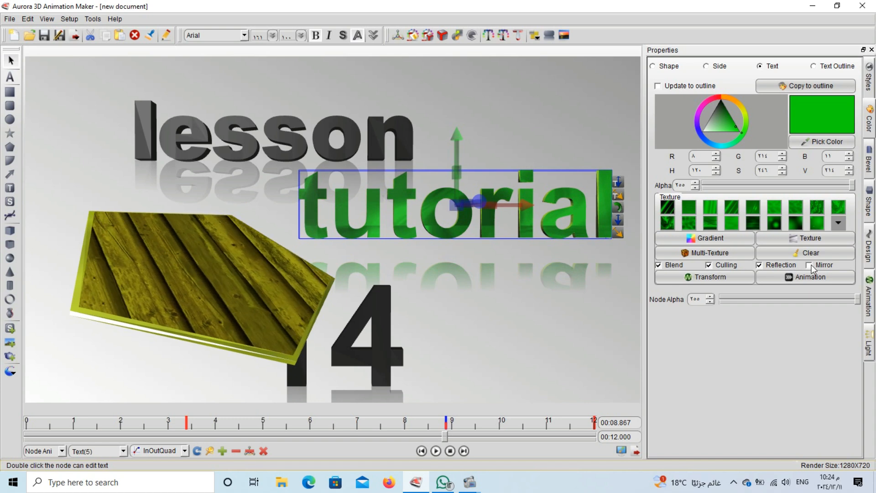
{"action": "left_click", "coordinate": [810, 265]}
Give the texture the Horizontal scale half animation
{"action": "left_click", "coordinate": [795, 277]}
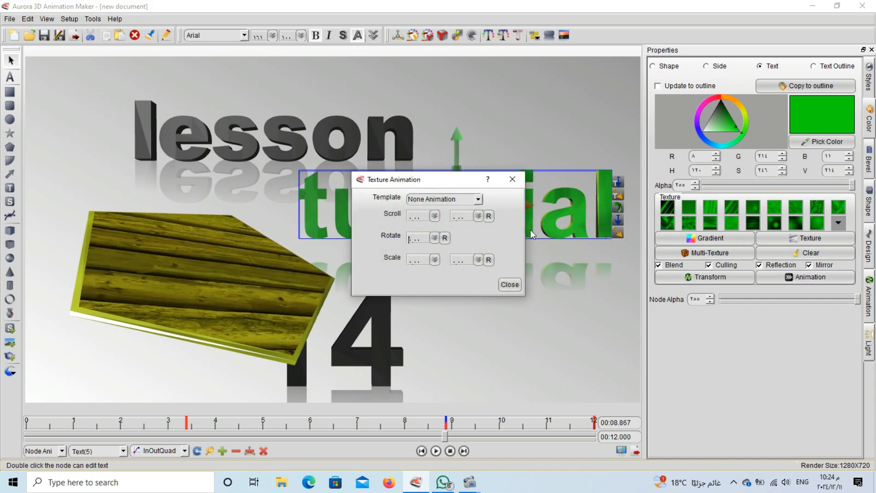
{"action": "left_click", "coordinate": [478, 199]}
{"action": "left_click", "coordinate": [456, 237]}
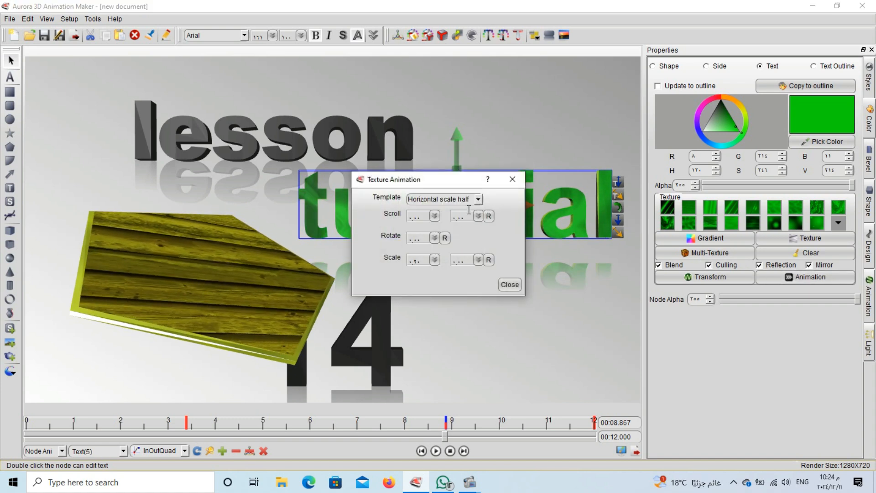
{"action": "left_click", "coordinate": [509, 284]}
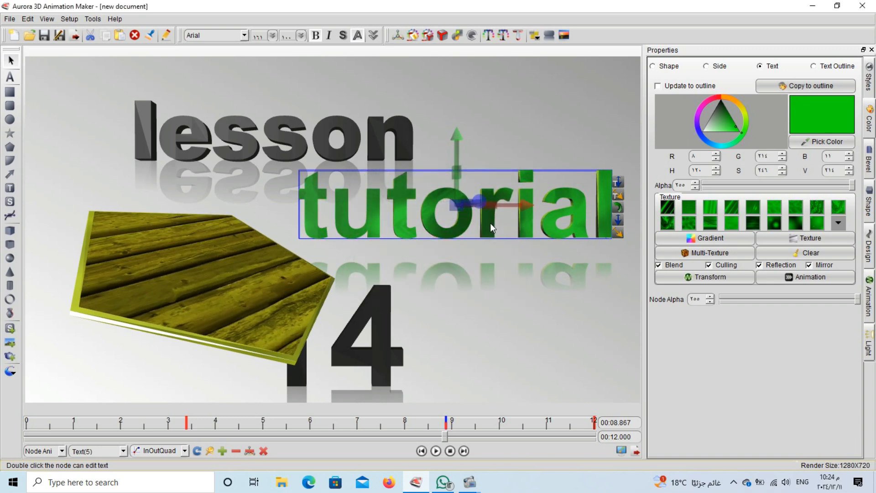
Copy the Shape Color properties from 'tutorial' via its right-click Copy Properties menu
{"action": "double_click", "coordinate": [490, 223]}
{"action": "right_click", "coordinate": [490, 222]}
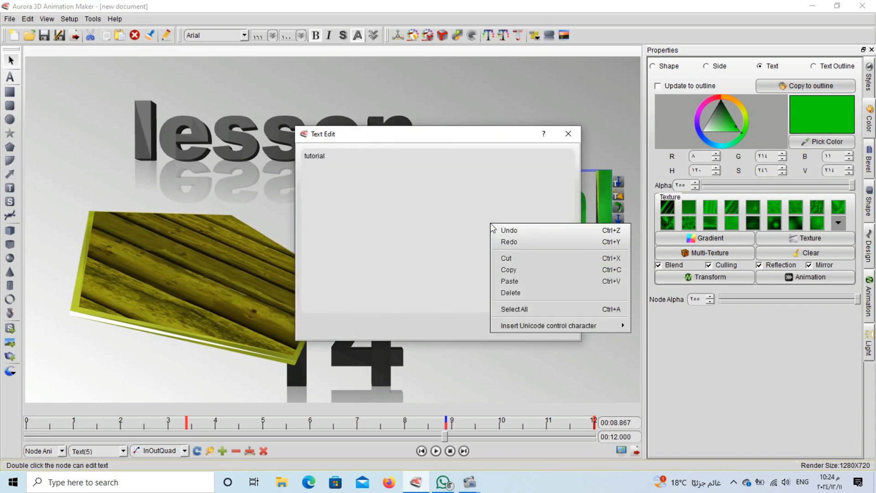
{"action": "left_click", "coordinate": [579, 135]}
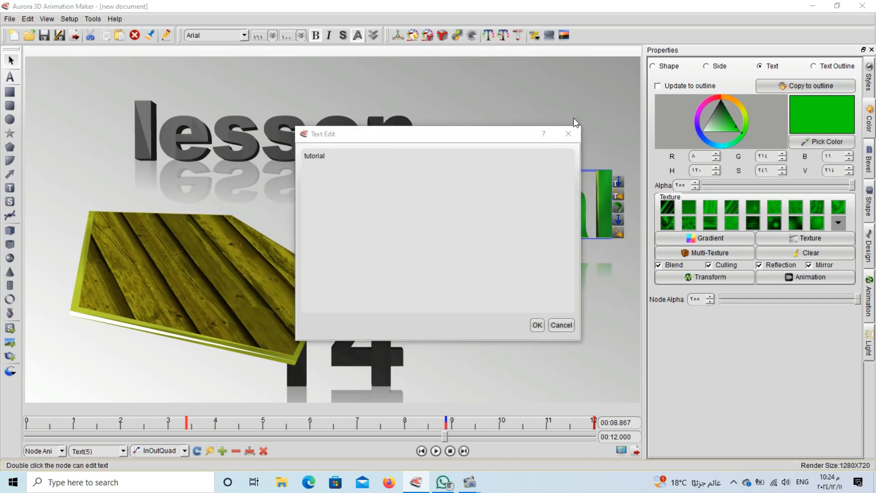
{"action": "left_click", "coordinate": [573, 134]}
{"action": "right_click", "coordinate": [426, 221]}
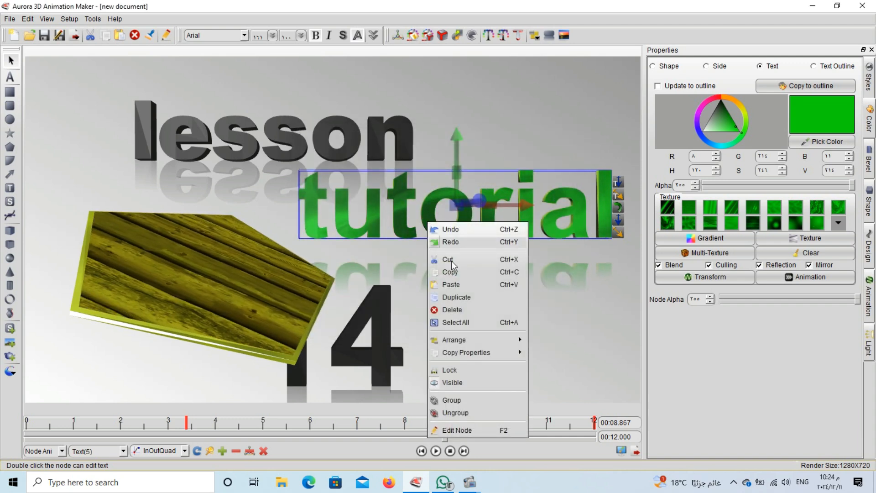
{"action": "mouse_move", "coordinate": [474, 352]}
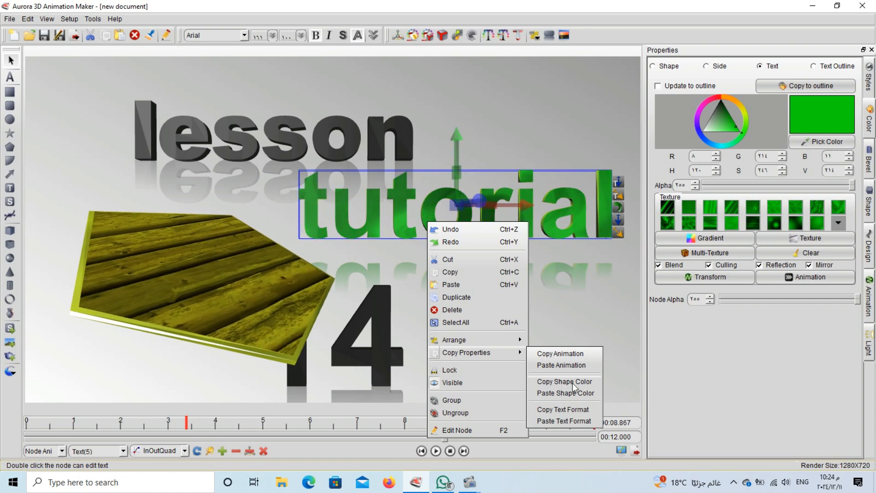
{"action": "left_click", "coordinate": [557, 393]}
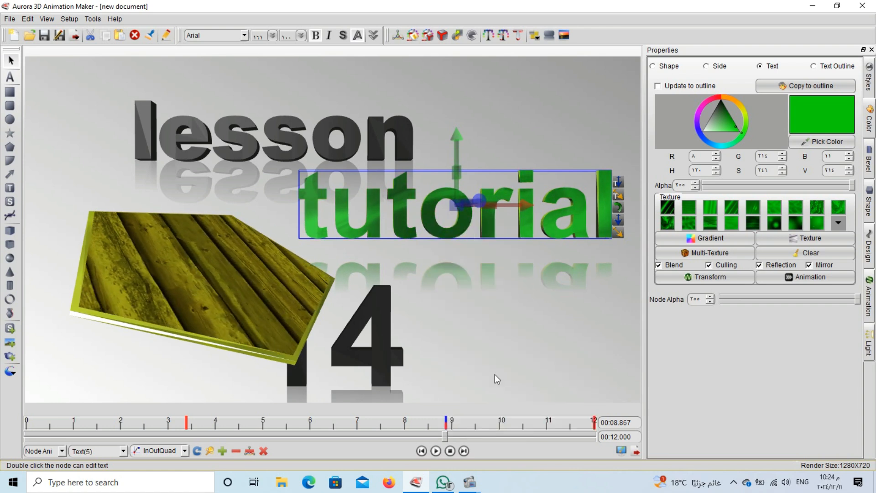
Paste the copied colour onto '14', retrying the paste several times
{"action": "left_click", "coordinate": [386, 344]}
{"action": "double_click", "coordinate": [382, 307]}
{"action": "right_click", "coordinate": [383, 307]}
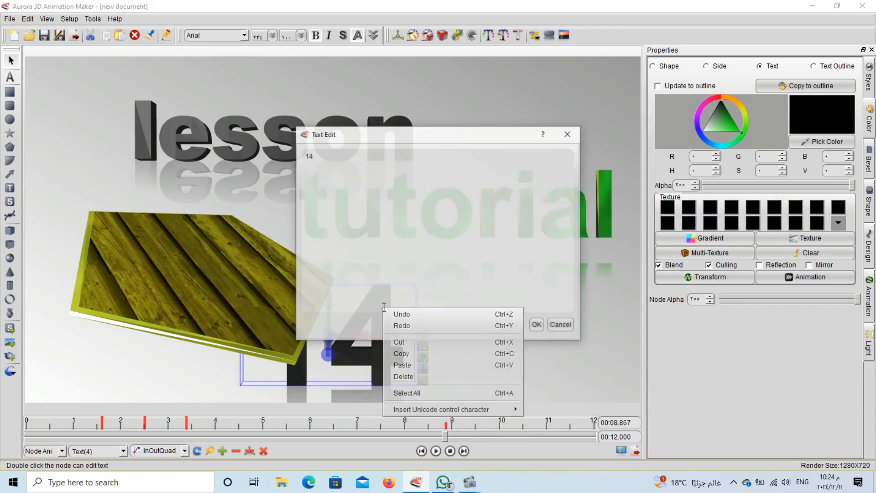
{"action": "left_click", "coordinate": [555, 322]}
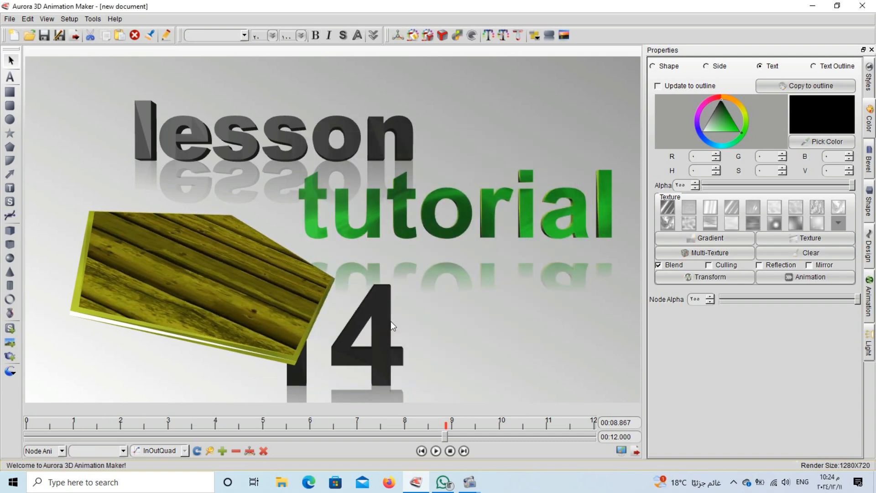
{"action": "right_click", "coordinate": [371, 312]}
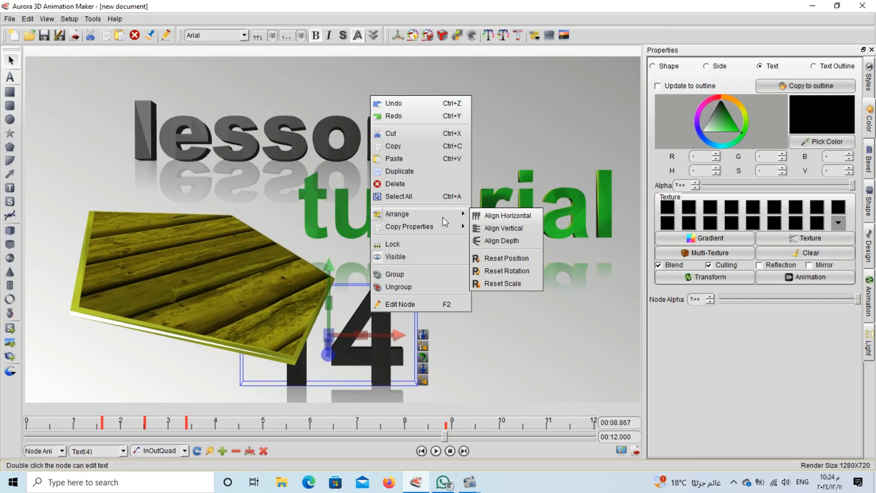
{"action": "mouse_move", "coordinate": [447, 225]}
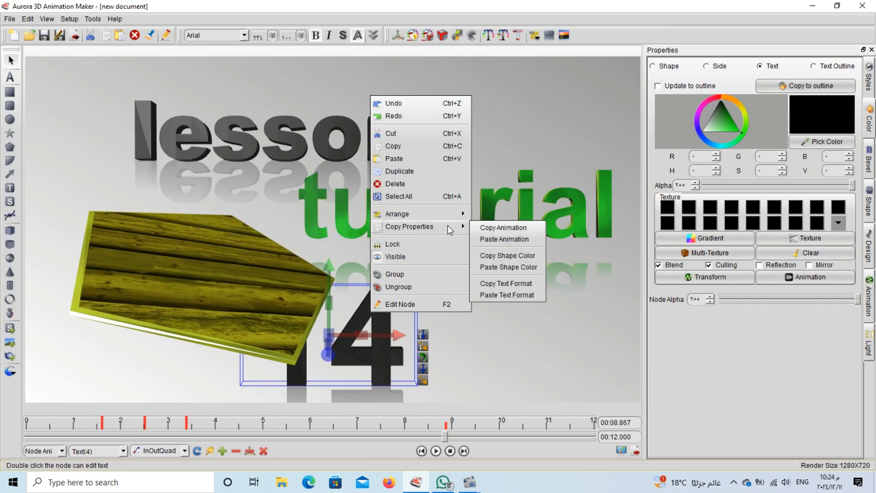
{"action": "left_click", "coordinate": [505, 267]}
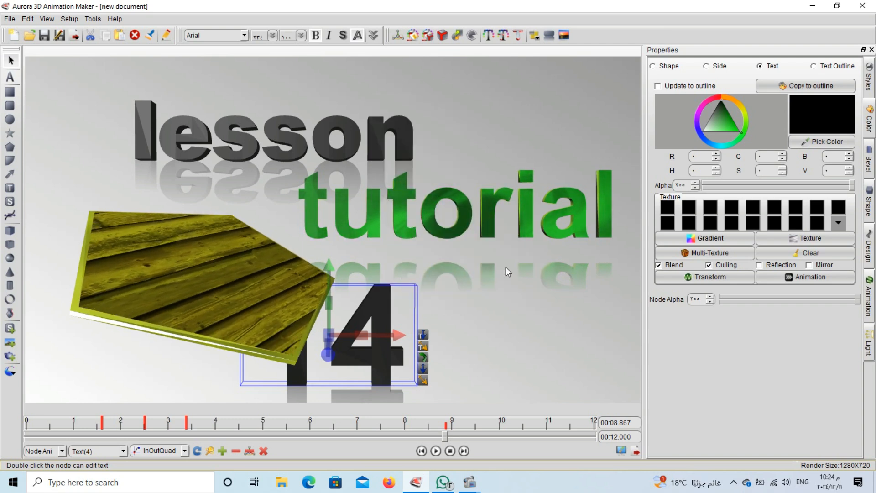
{"action": "right_click", "coordinate": [375, 306]}
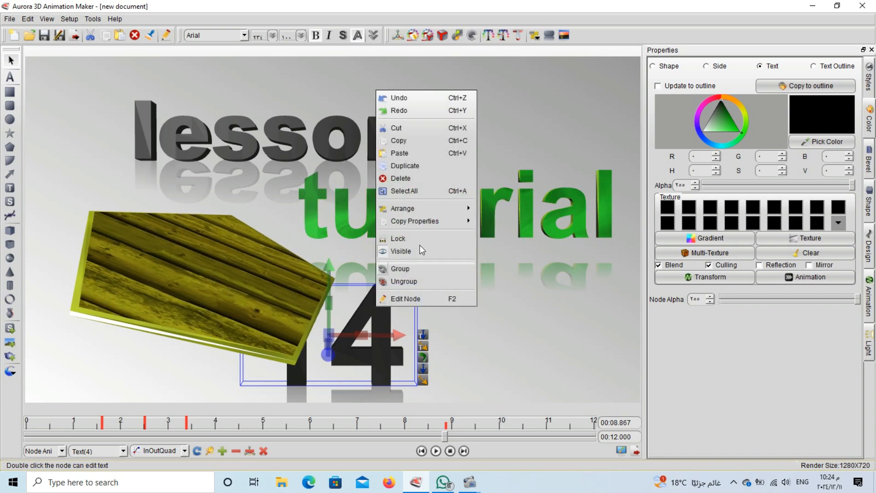
{"action": "mouse_move", "coordinate": [437, 221]}
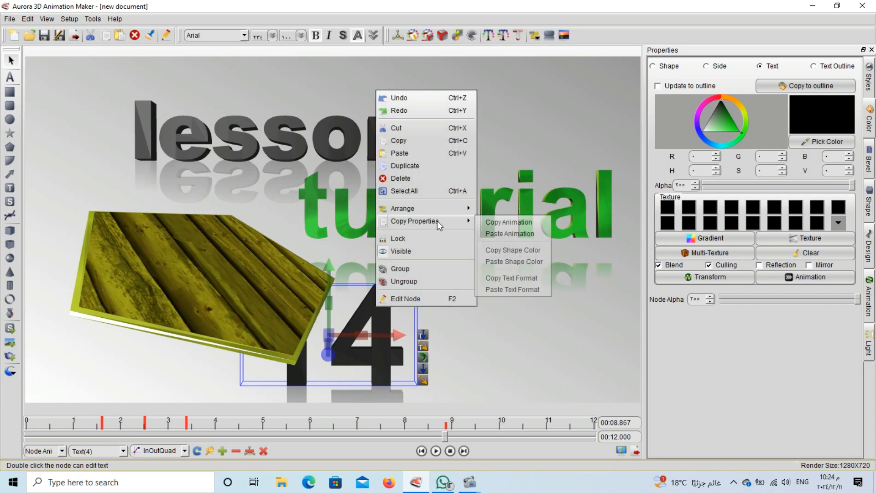
{"action": "left_click", "coordinate": [500, 263]}
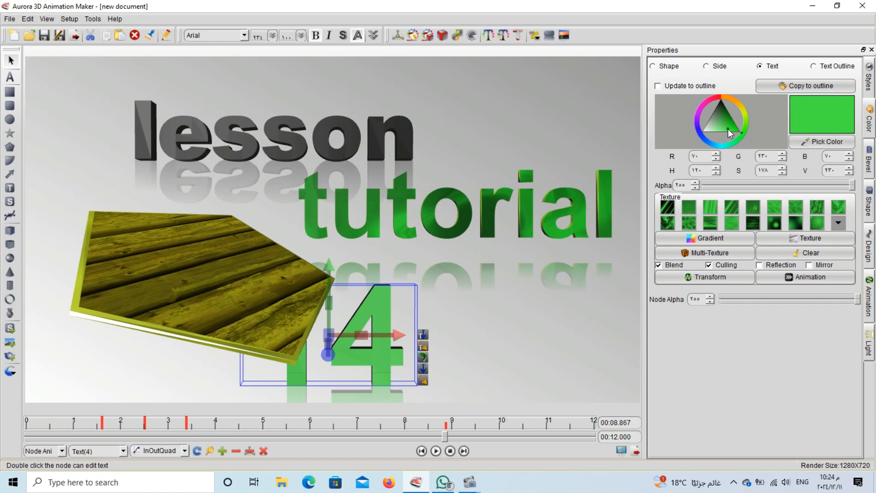
{"action": "right_click", "coordinate": [371, 304]}
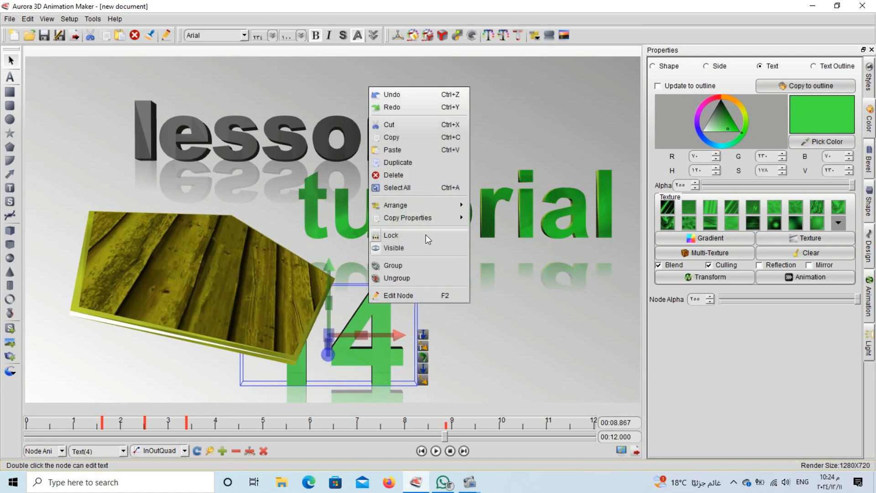
{"action": "mouse_move", "coordinate": [443, 216]}
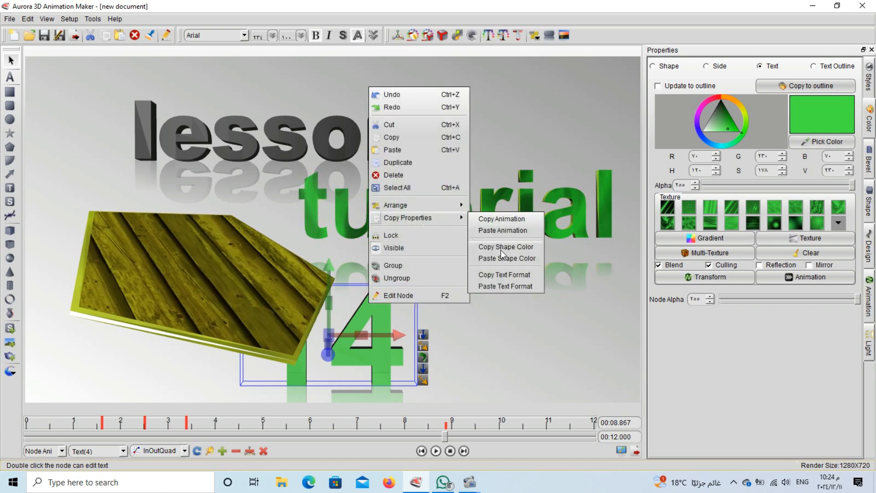
{"action": "left_click", "coordinate": [492, 259]}
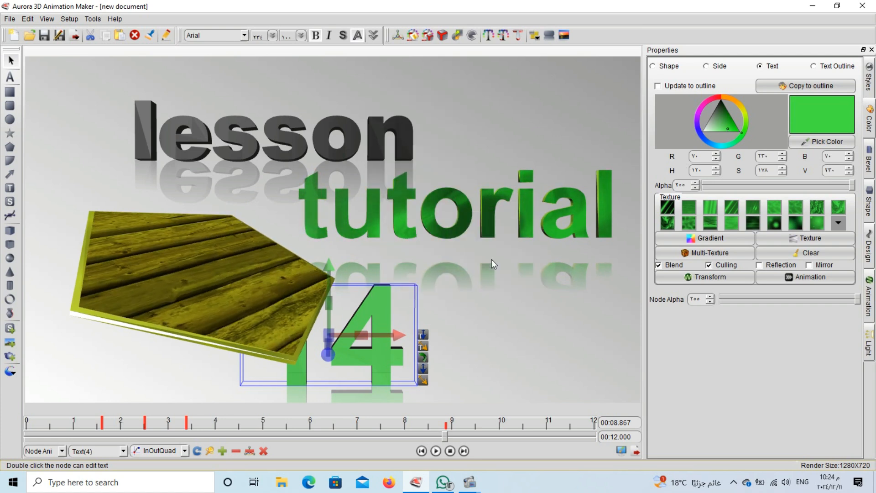
Copy tutorial's green Shape Color again and paste it onto '14'
{"action": "left_click", "coordinate": [459, 227]}
{"action": "right_click", "coordinate": [459, 226]}
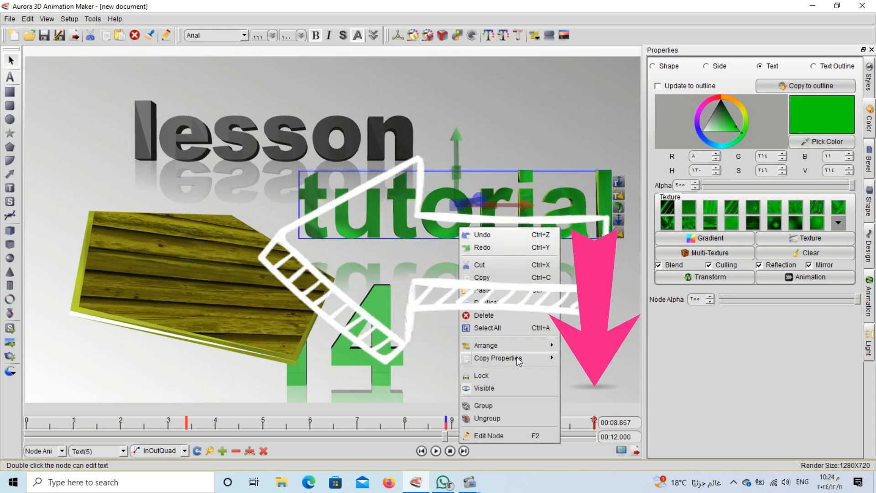
{"action": "mouse_move", "coordinate": [516, 363]}
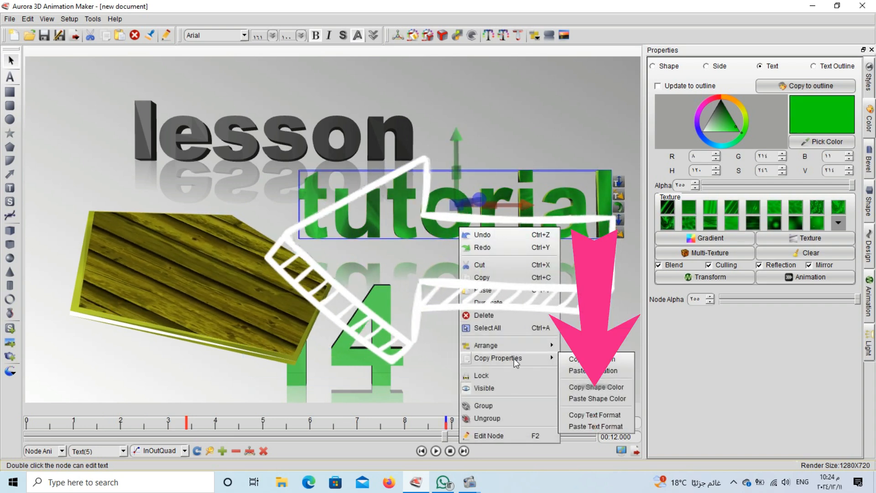
{"action": "left_click", "coordinate": [606, 392]}
{"action": "left_click", "coordinate": [380, 361]}
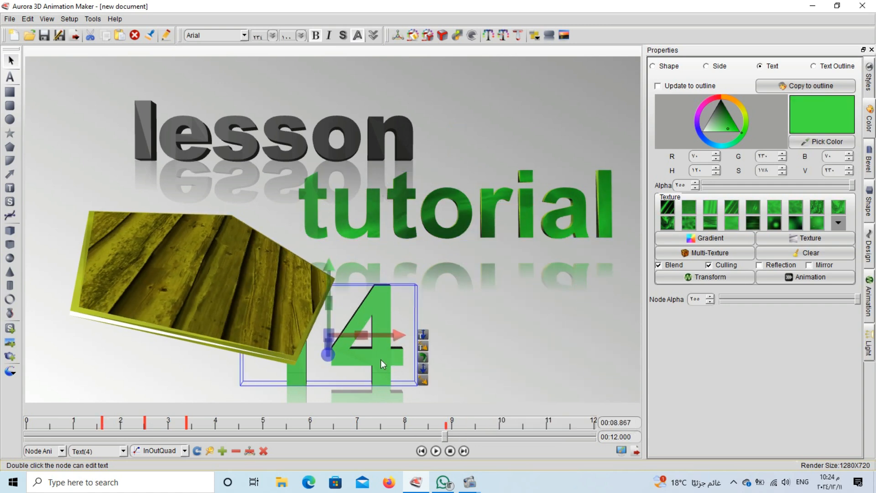
{"action": "right_click", "coordinate": [380, 360]}
{"action": "mouse_move", "coordinate": [442, 273]}
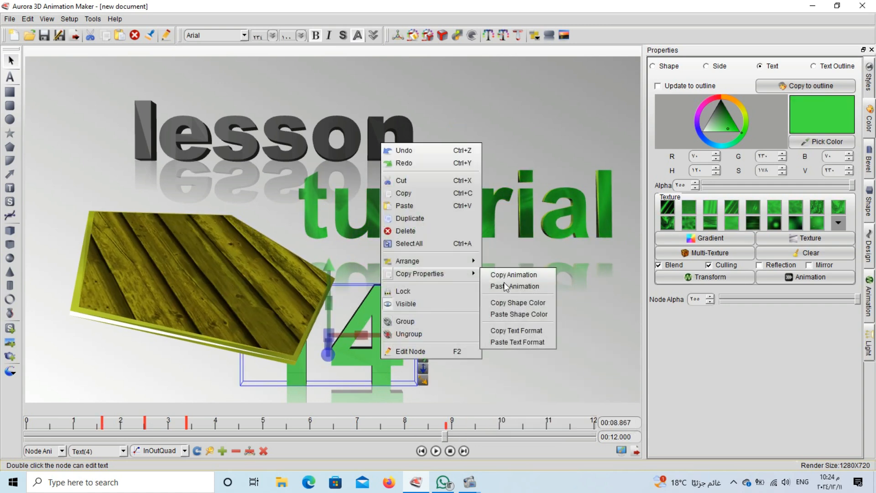
{"action": "left_click", "coordinate": [508, 312]}
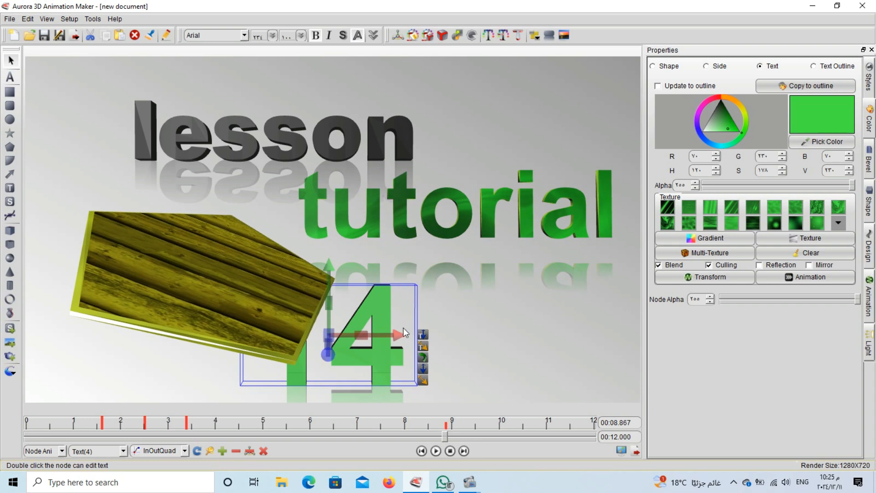
Move '14' to the right, record a keyframe, and stop the preview
{"action": "left_click_drag", "start_coordinate": [372, 315], "coordinate": [454, 317]}
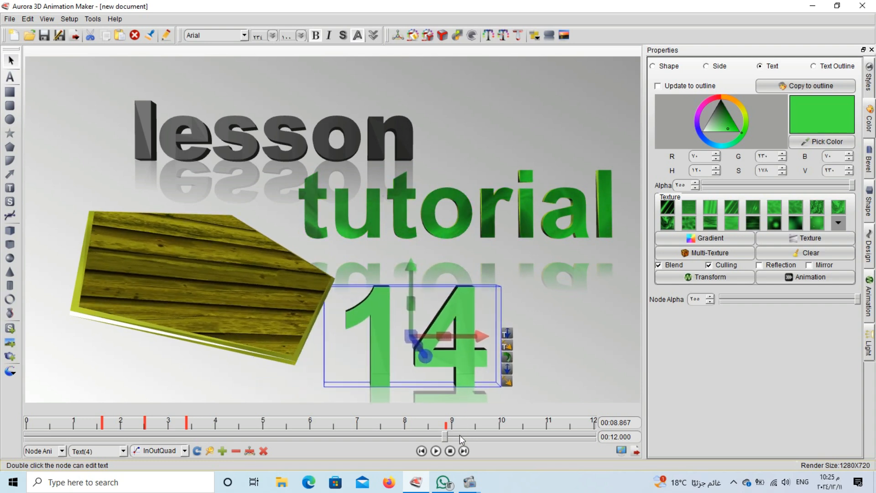
{"action": "left_click", "coordinate": [219, 453]}
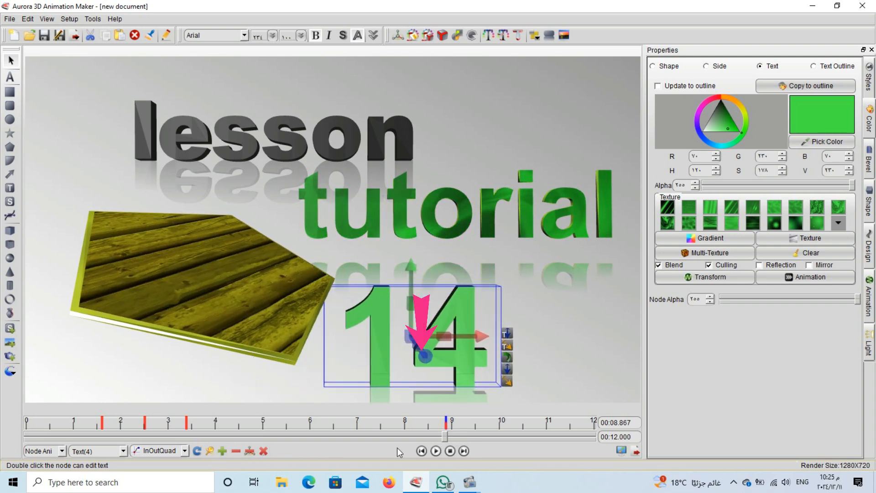
{"action": "left_click", "coordinate": [450, 451]}
Play the animation from the start through to 00:12.000
{"action": "left_click", "coordinate": [436, 451]}
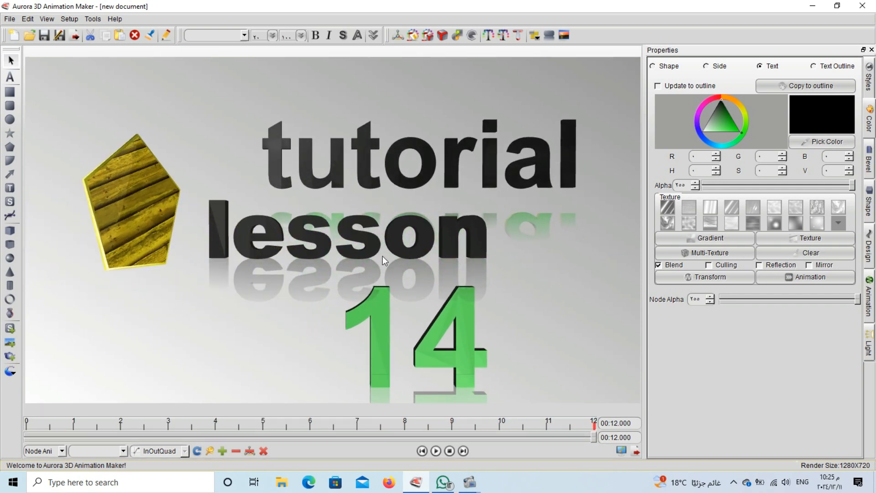
{"action": "left_click", "coordinate": [369, 250]}
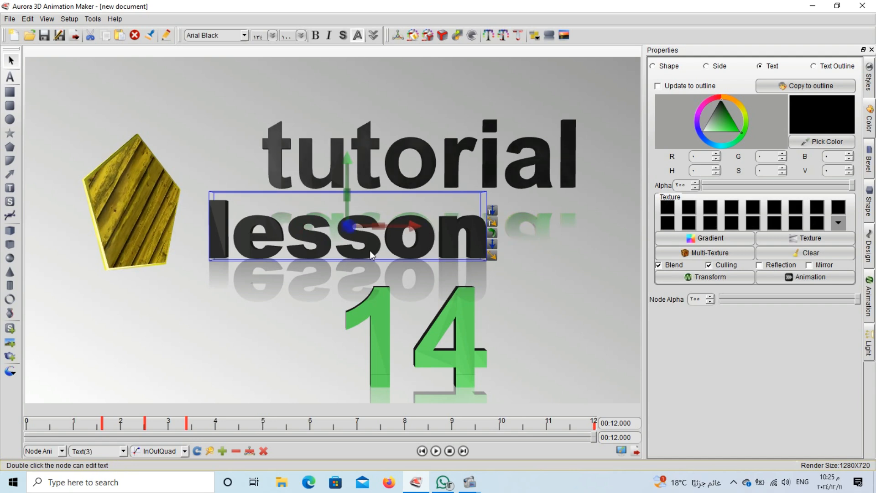
{"action": "right_click", "coordinate": [369, 250]}
{"action": "mouse_move", "coordinate": [460, 383]}
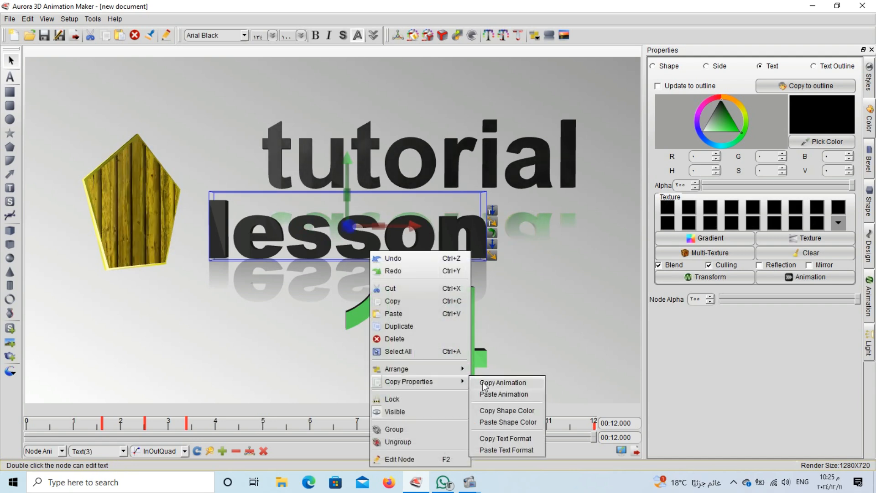
{"action": "left_click", "coordinate": [503, 422]}
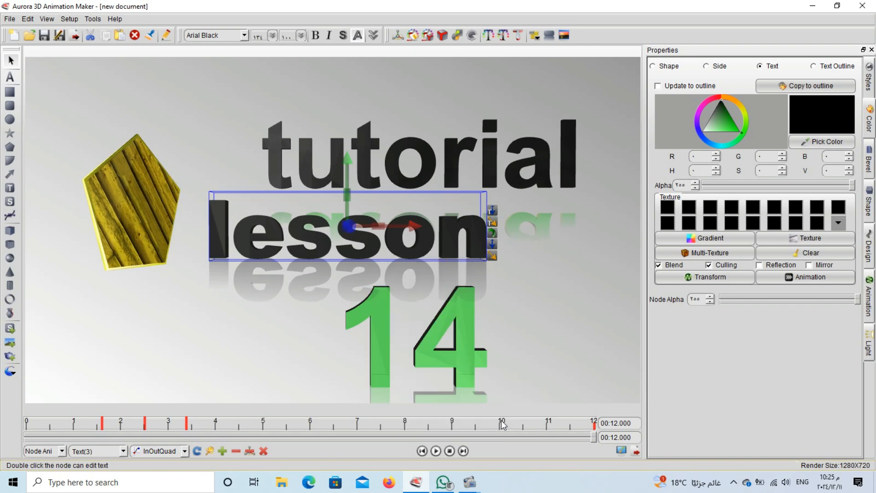
{"action": "left_click", "coordinate": [737, 251]}
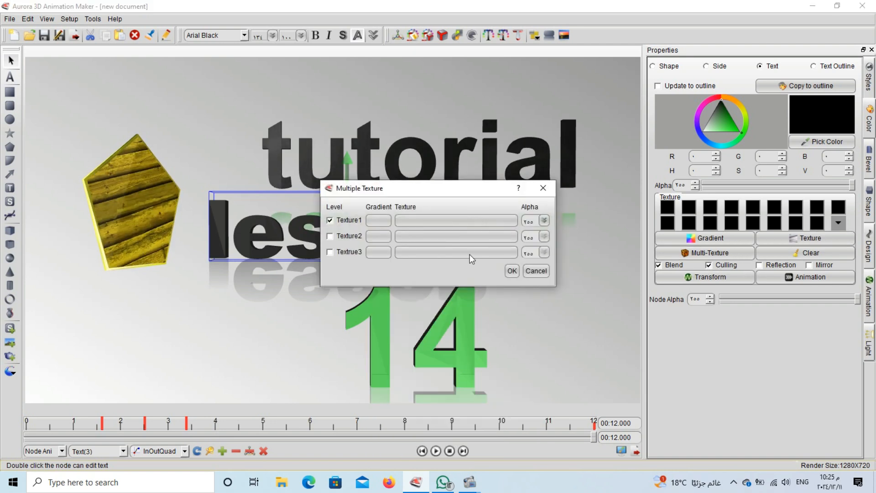
{"action": "left_click", "coordinate": [388, 220]}
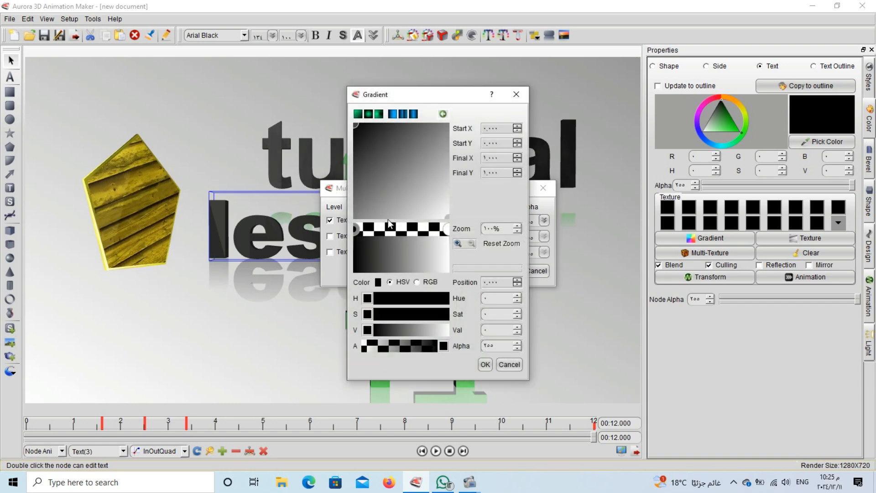
{"action": "left_click", "coordinate": [484, 363]}
{"action": "left_click", "coordinate": [545, 194]}
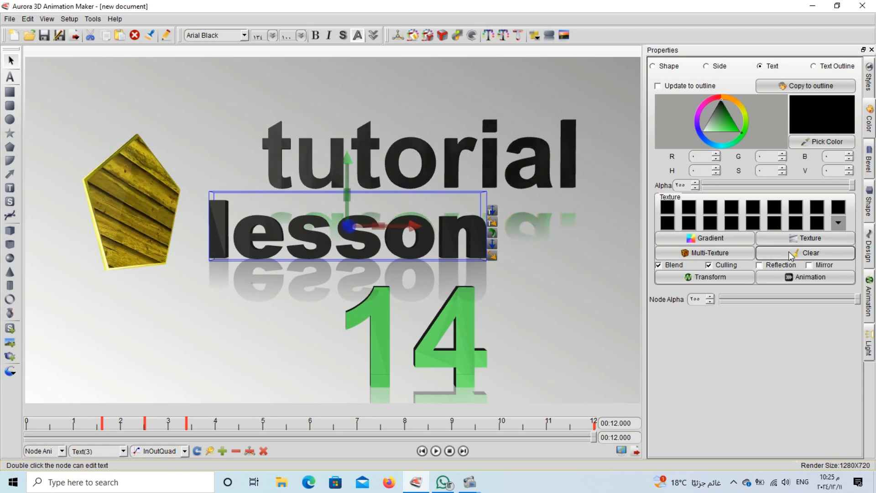
Make the lesson outline and letter faces green, nudging the shade toward teal
{"action": "left_click", "coordinate": [823, 67]}
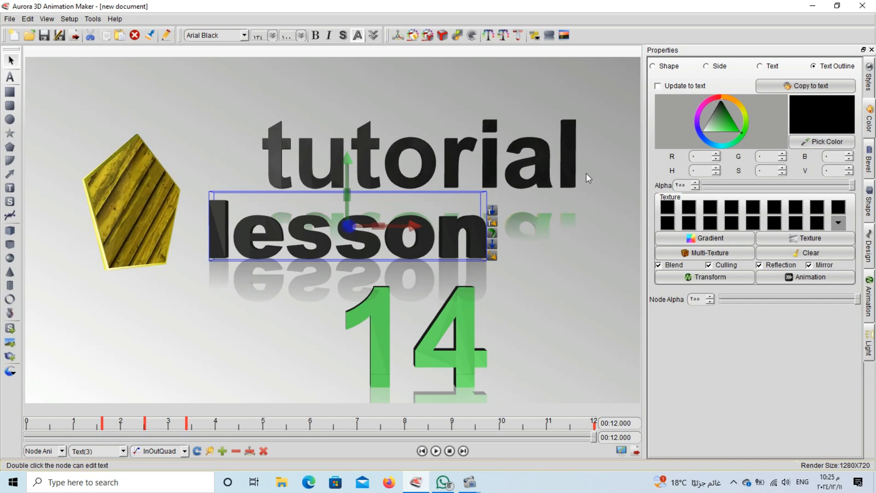
{"action": "left_click", "coordinate": [723, 125]}
{"action": "left_click_drag", "start_coordinate": [731, 125], "coordinate": [738, 125]}
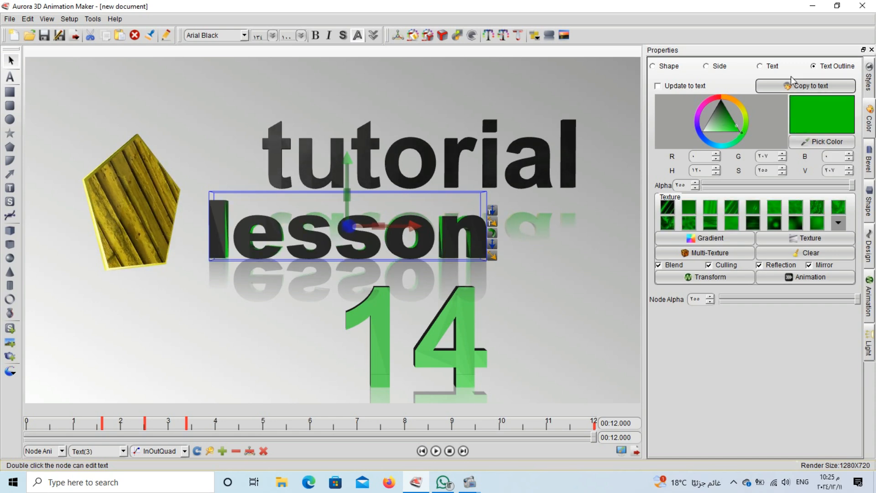
{"action": "left_click", "coordinate": [770, 66]}
{"action": "left_click", "coordinate": [732, 128]}
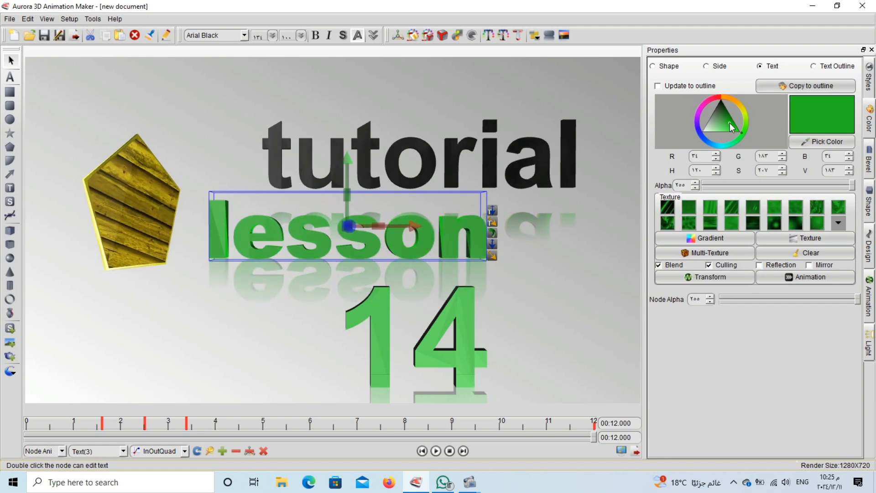
{"action": "mouse_move", "coordinate": [732, 128]}
{"action": "left_mouse_down"}
{"action": "mouse_move", "coordinate": [720, 116]}
{"action": "mouse_move", "coordinate": [707, 138]}
{"action": "mouse_move", "coordinate": [731, 144]}
{"action": "left_mouse_up"}
{"action": "left_click", "coordinate": [738, 138]}
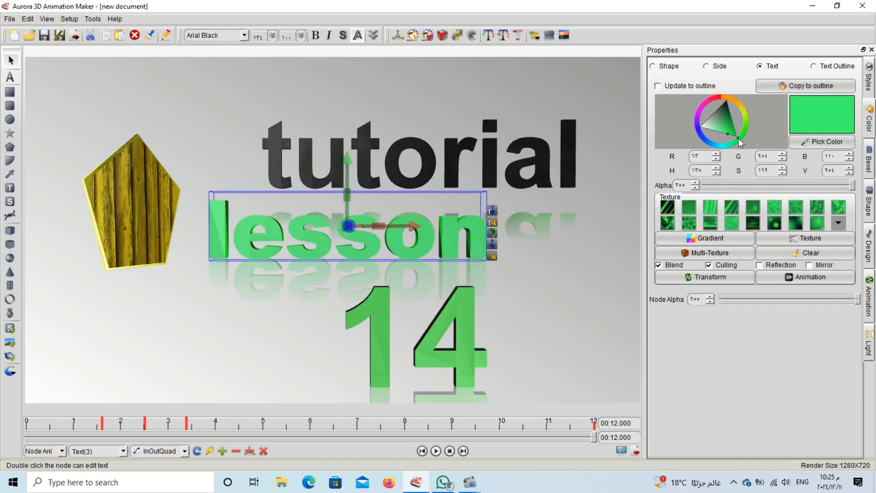
Try green textures on 'lesson', settling on the darker green one
{"action": "left_click", "coordinate": [728, 210]}
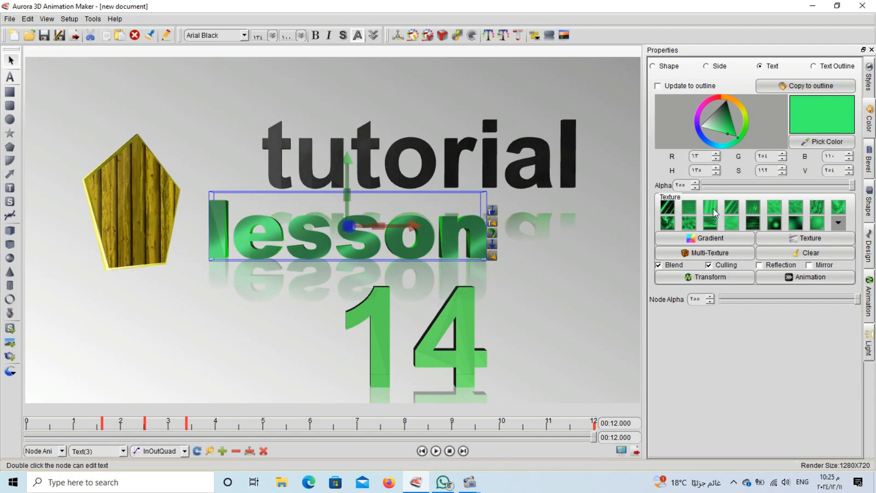
{"action": "left_click", "coordinate": [710, 223]}
{"action": "left_click", "coordinate": [687, 223]}
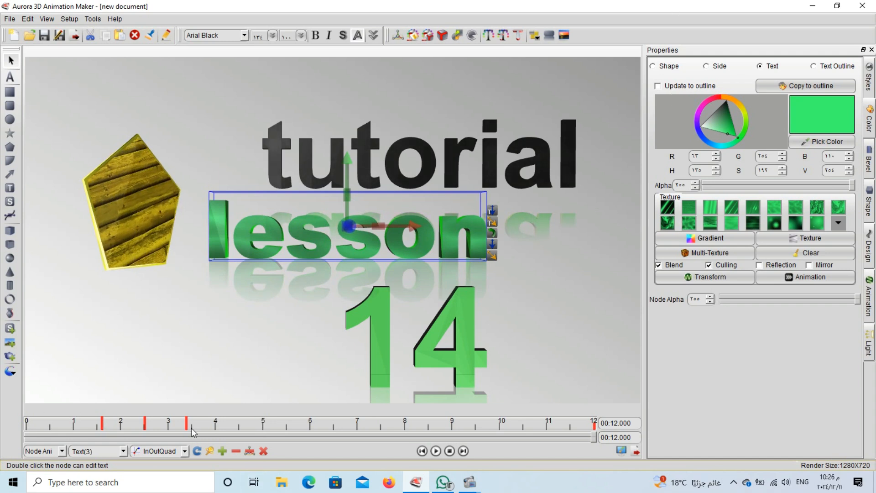
Colour 'tutorial' green and give it a green text outline
{"action": "left_click", "coordinate": [296, 146]}
{"action": "left_click", "coordinate": [729, 127]}
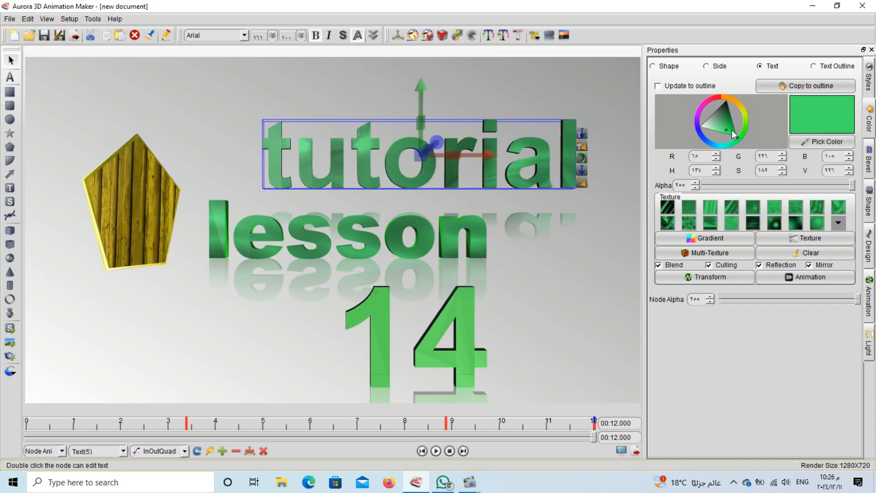
{"action": "left_click", "coordinate": [821, 67]}
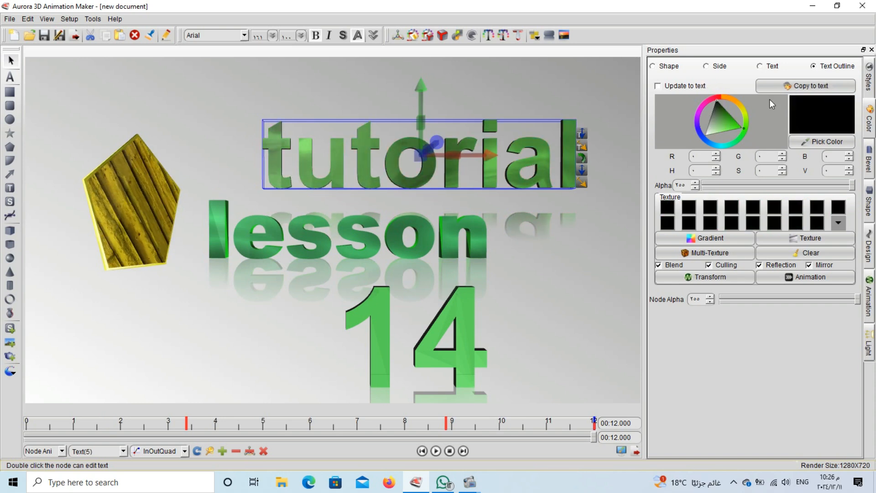
{"action": "left_click", "coordinate": [737, 120]}
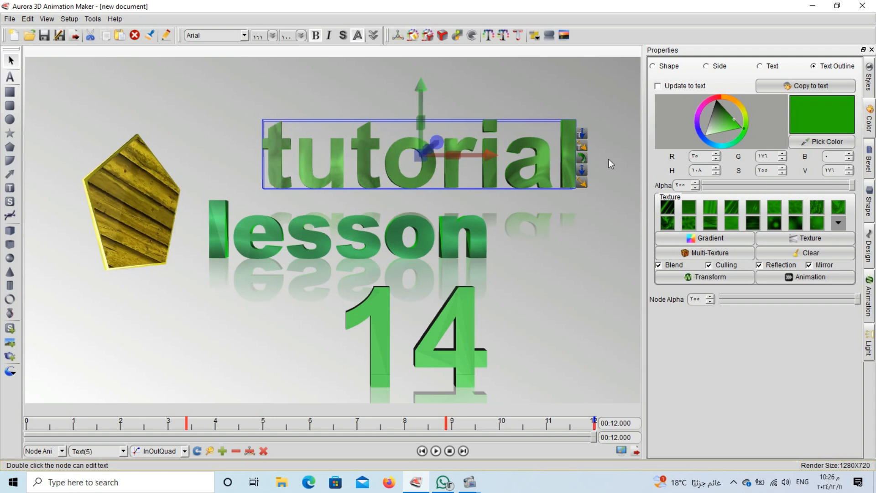
{"action": "right_click", "coordinate": [358, 141]}
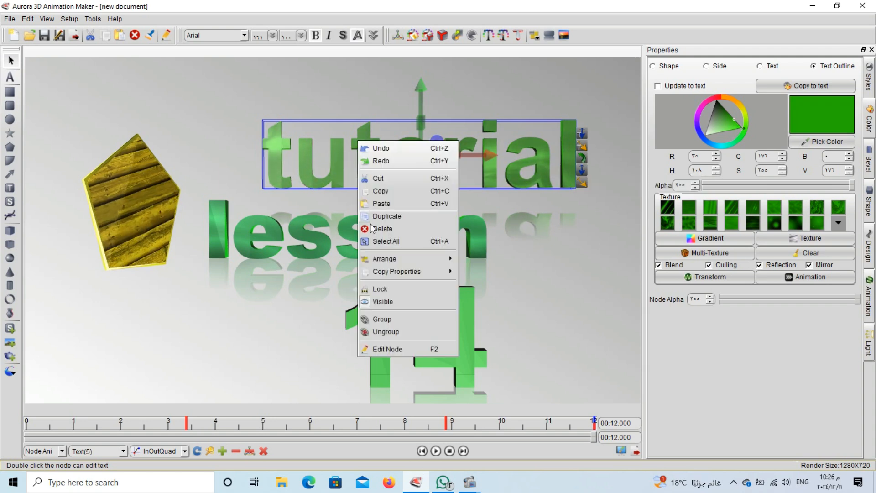
{"action": "mouse_move", "coordinate": [411, 271]}
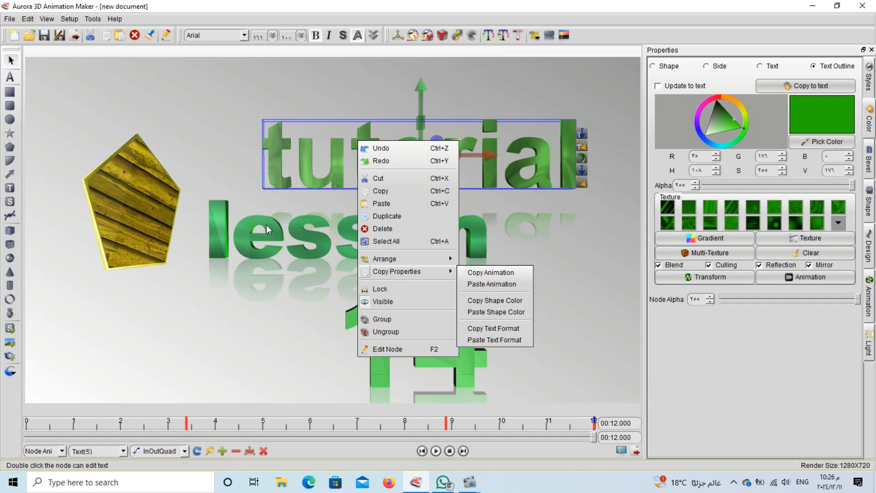
{"action": "left_click", "coordinate": [231, 186]}
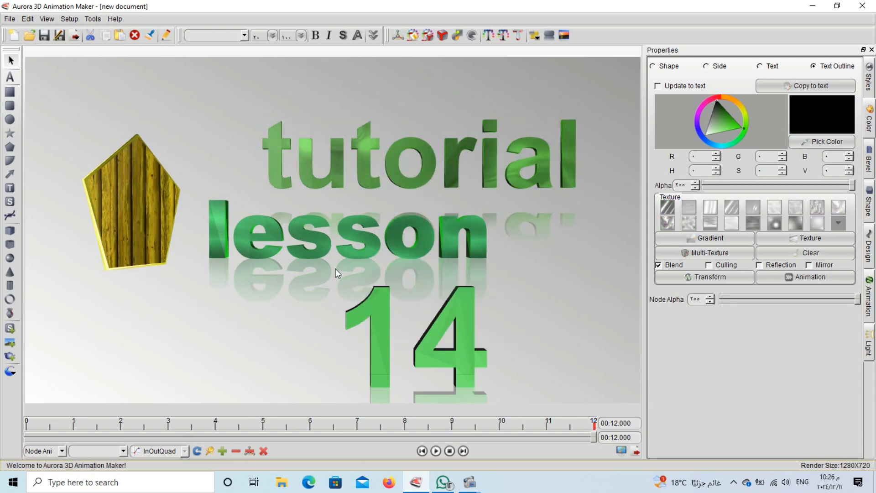
Copy lesson's text format and paste it onto '14'
{"action": "left_click", "coordinate": [404, 253]}
{"action": "right_click", "coordinate": [376, 246]}
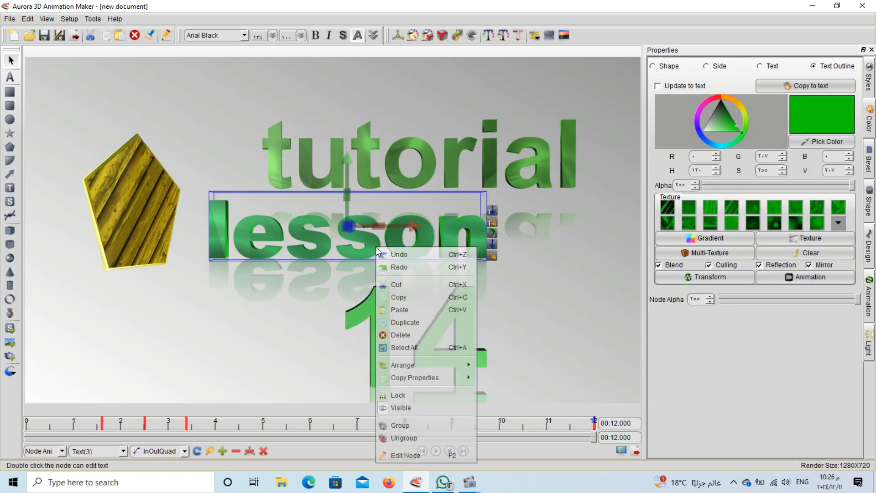
{"action": "mouse_move", "coordinate": [440, 377]}
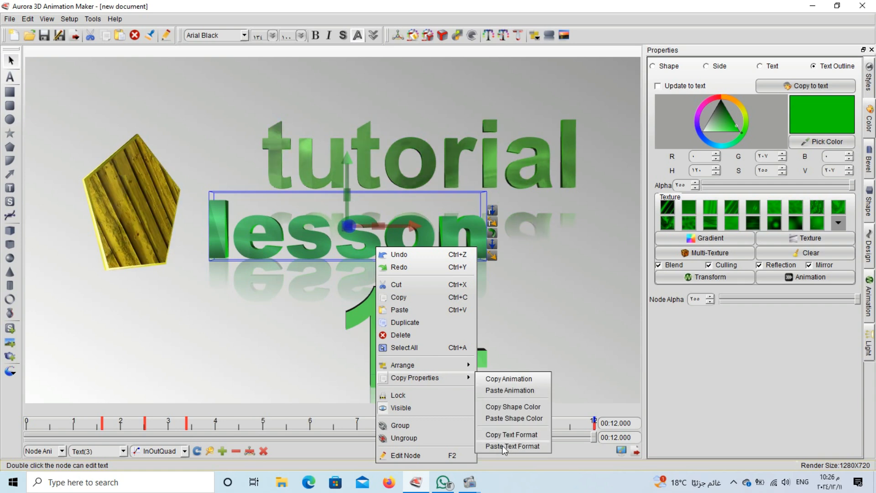
{"action": "left_click", "coordinate": [519, 435]}
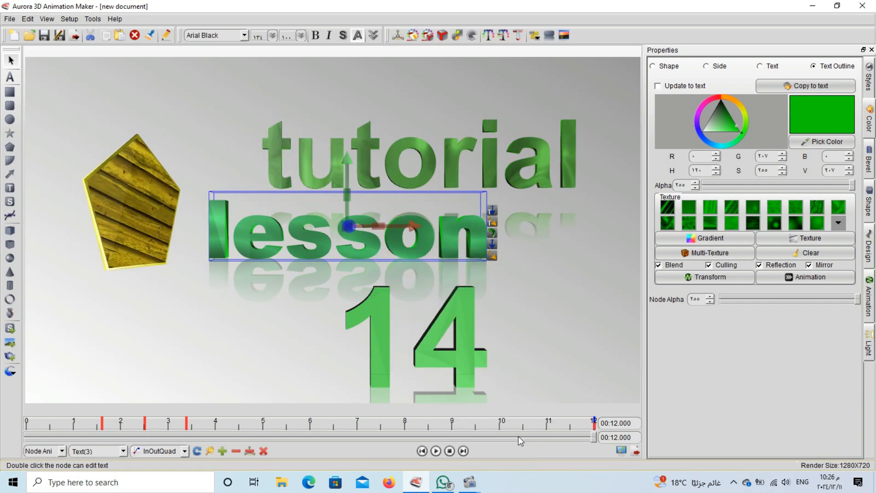
{"action": "left_click", "coordinate": [368, 310]}
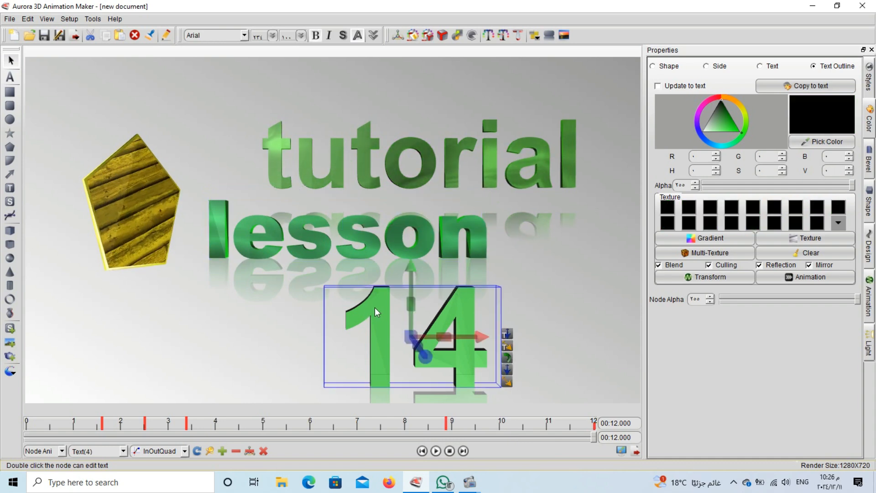
{"action": "right_click", "coordinate": [374, 303]}
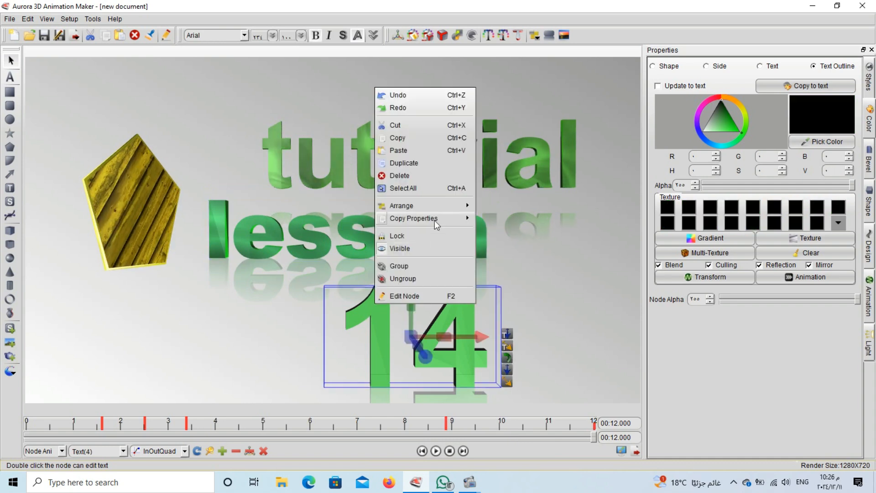
{"action": "mouse_move", "coordinate": [448, 221]}
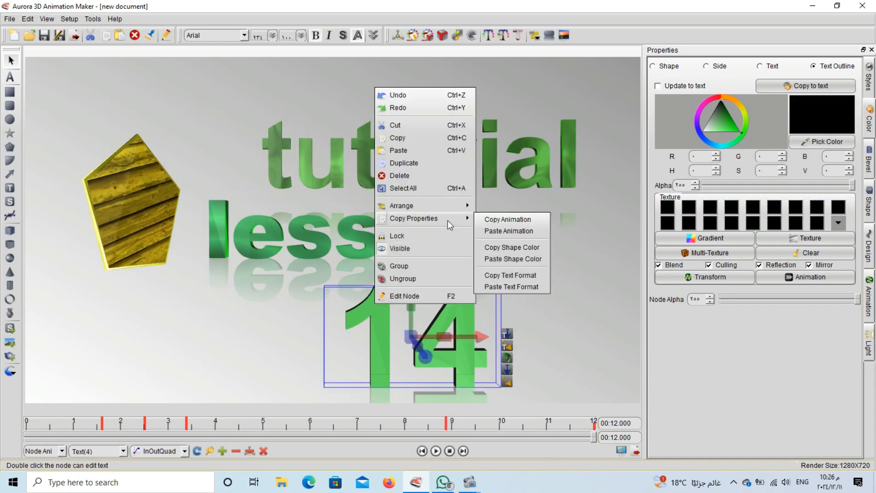
{"action": "left_click", "coordinate": [508, 289]}
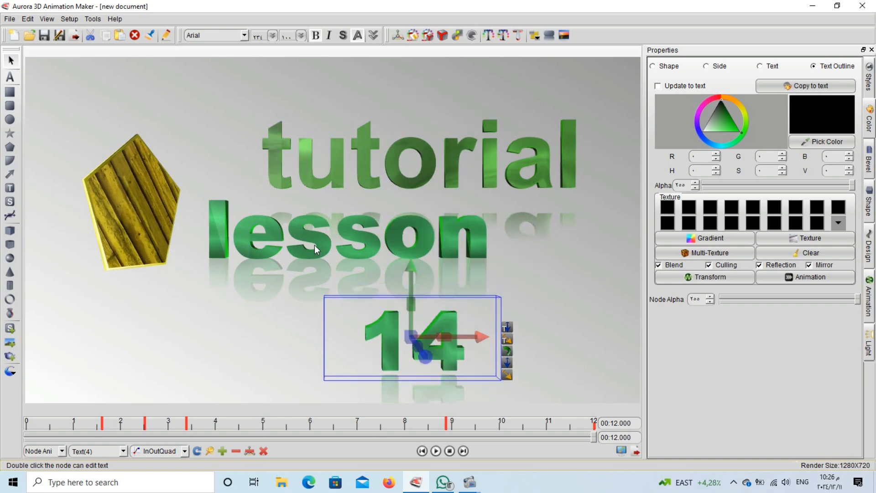
Paste the copied text format onto 'tutorial', 'lesson' and '14'
{"action": "left_click", "coordinate": [306, 182]}
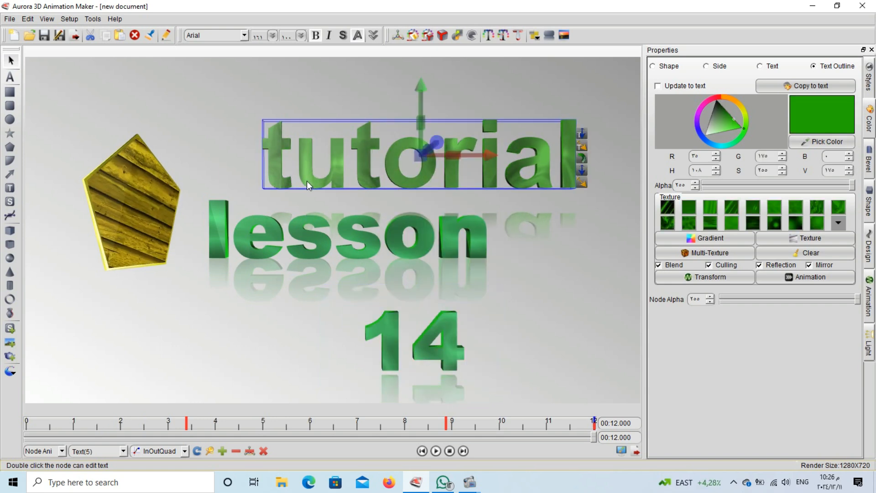
{"action": "right_click", "coordinate": [307, 181]}
{"action": "mouse_move", "coordinate": [380, 313]}
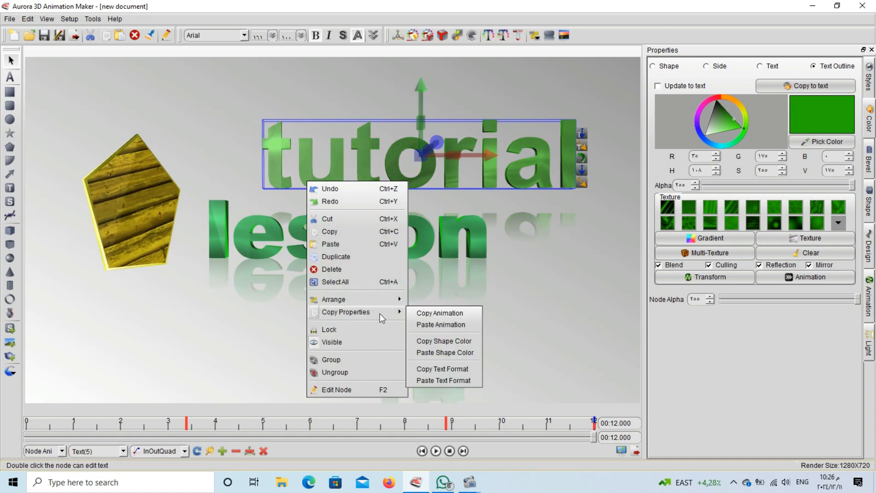
{"action": "left_click", "coordinate": [443, 380]}
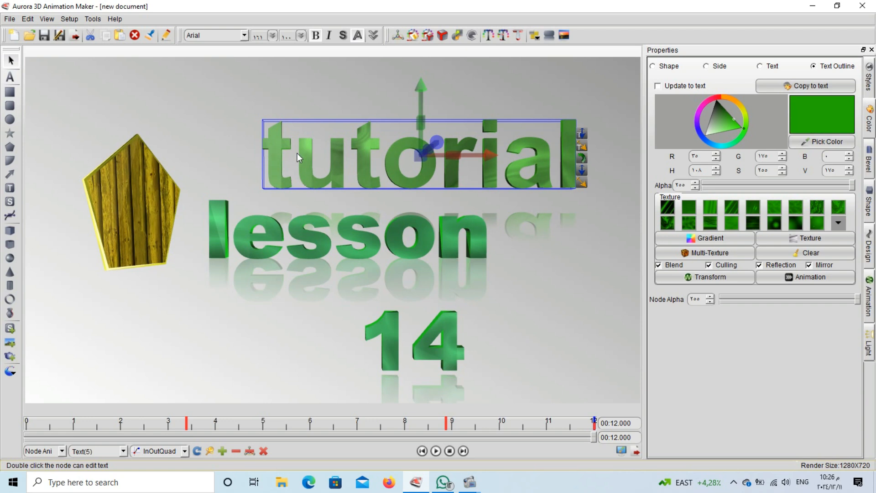
{"action": "left_click", "coordinate": [273, 225]}
{"action": "right_click", "coordinate": [271, 221]}
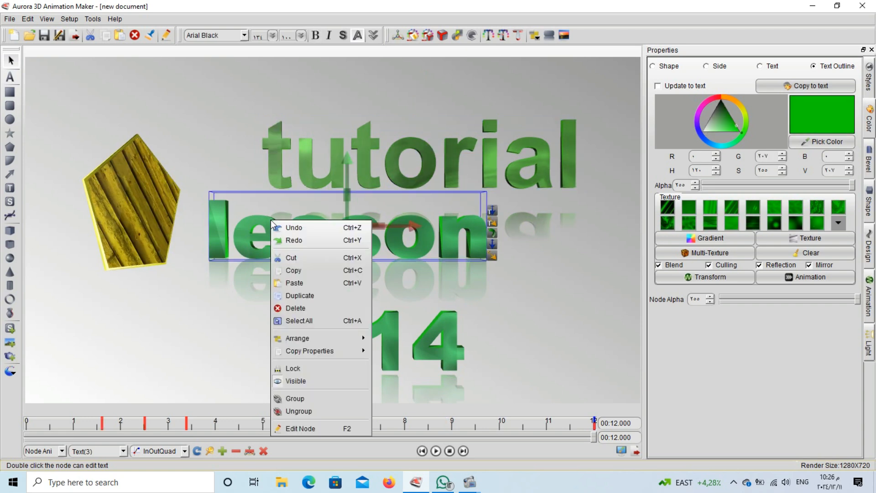
{"action": "mouse_move", "coordinate": [320, 350]}
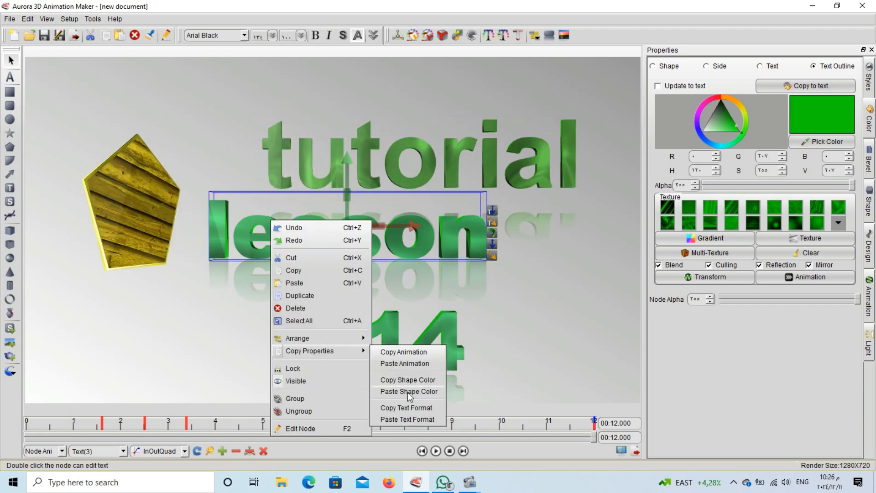
{"action": "left_click", "coordinate": [407, 422]}
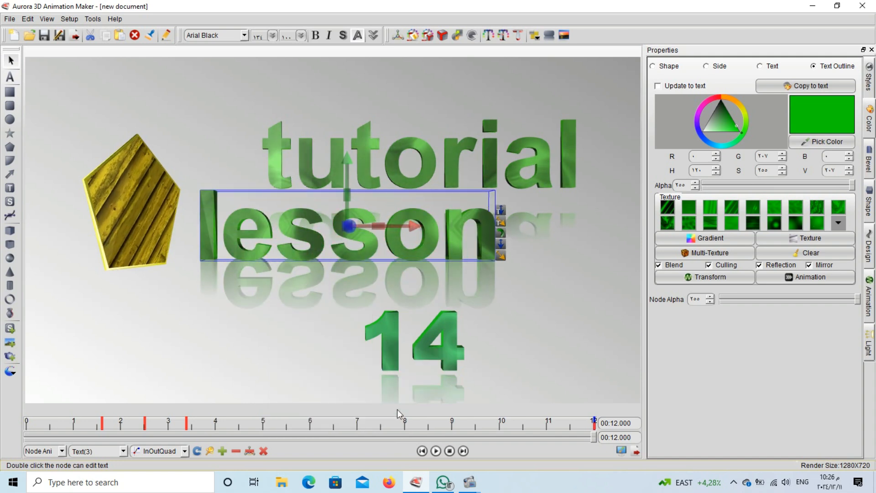
{"action": "left_click", "coordinate": [395, 326]}
{"action": "right_click", "coordinate": [393, 325]}
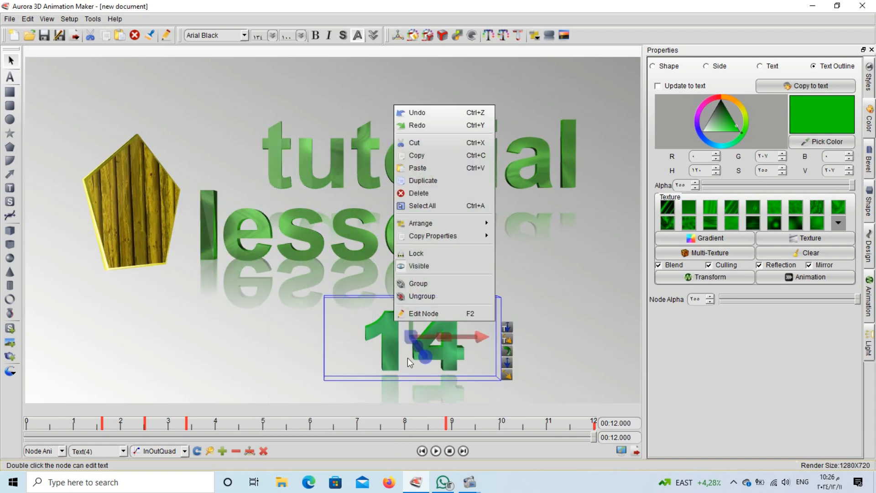
{"action": "mouse_move", "coordinate": [450, 235]}
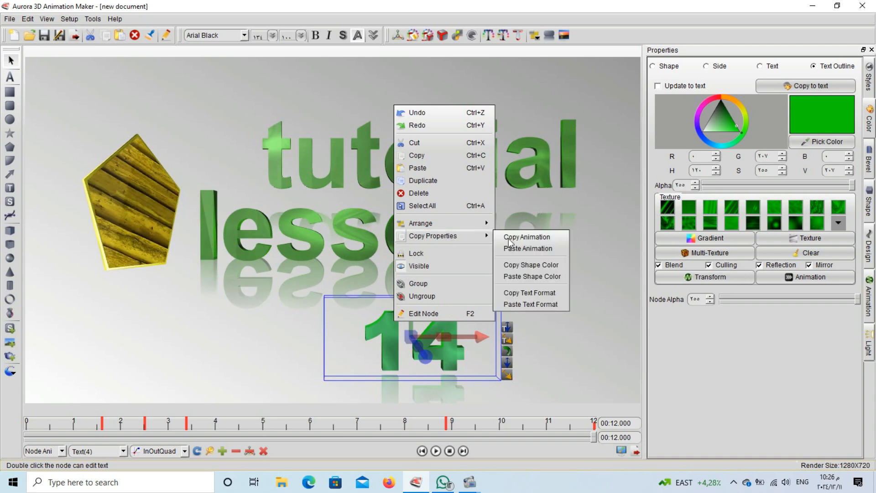
{"action": "left_click", "coordinate": [524, 305]}
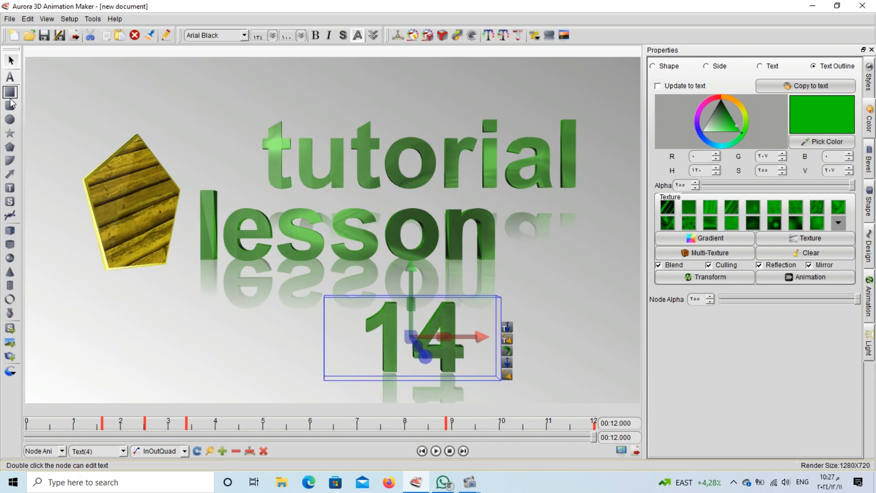
{"action": "left_click", "coordinate": [10, 119]}
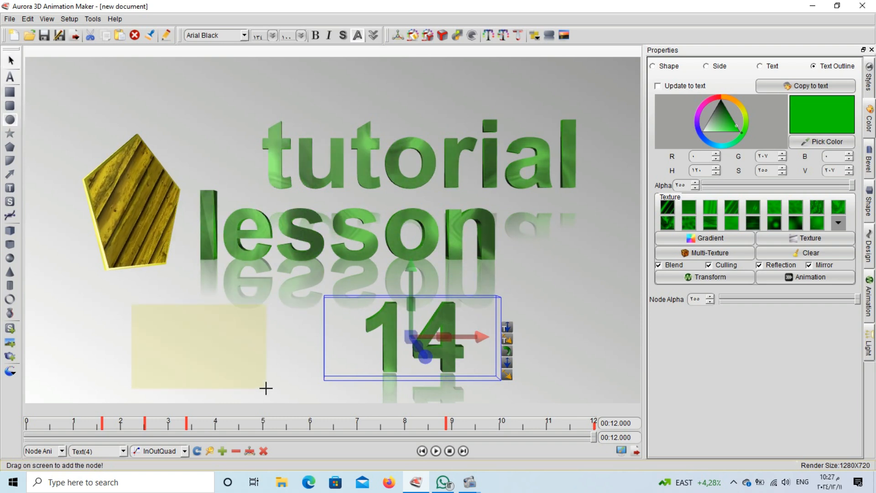